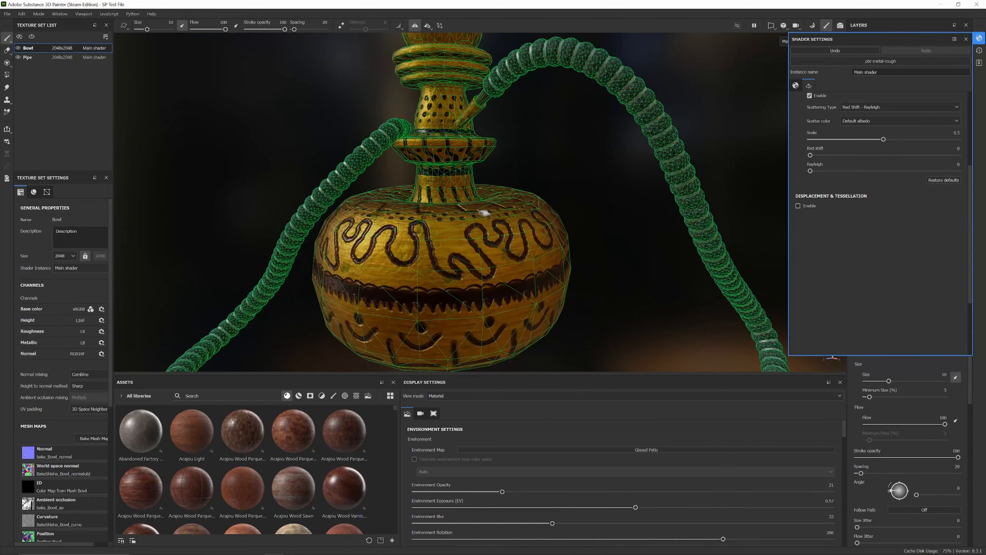
{"action": "scroll", "coordinate": [492, 443], "scroll_direction": "down", "scroll_amount": 3}
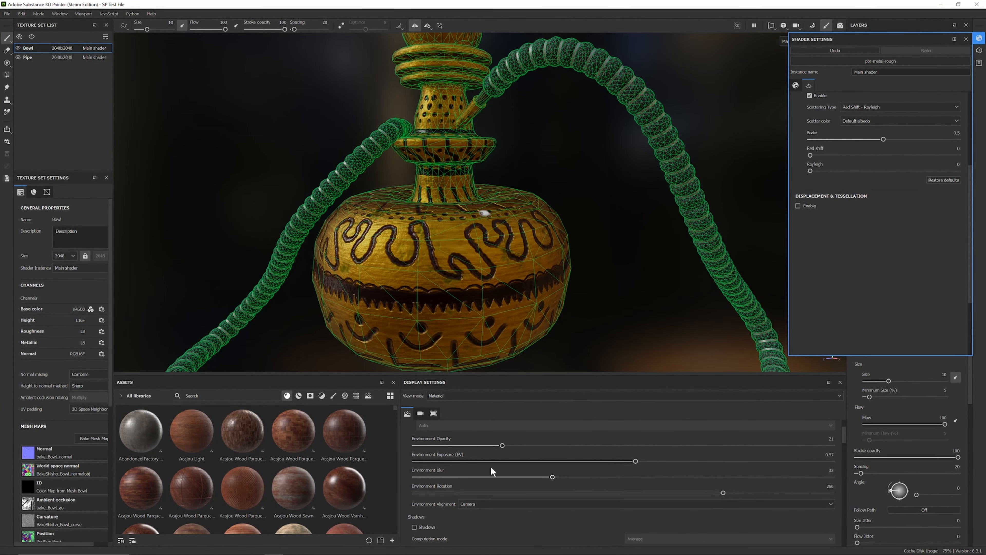
Step: Turn off the mesh wireframe overlay in the display settings
{"action": "scroll", "coordinate": [595, 469], "scroll_direction": "down", "scroll_amount": 5}
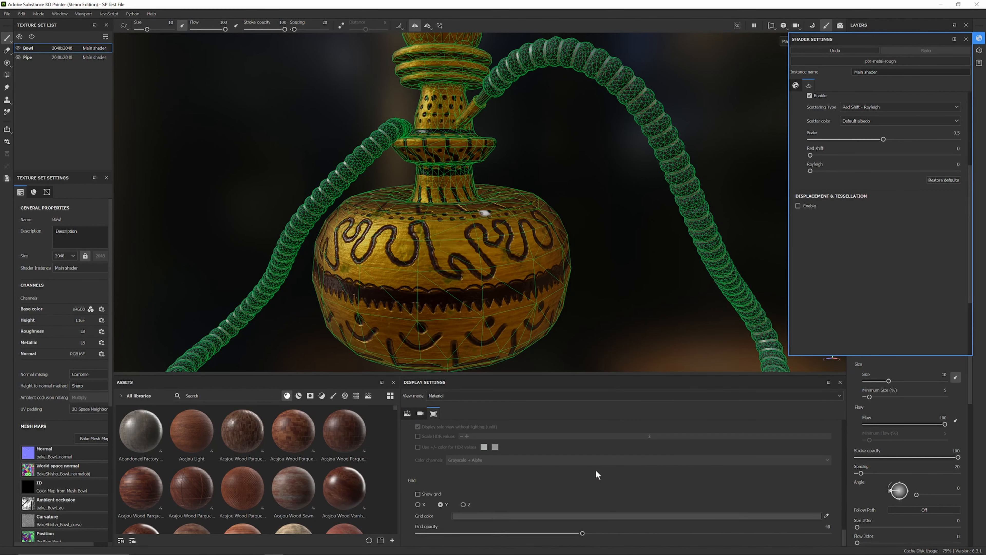
{"action": "scroll", "coordinate": [472, 478], "scroll_direction": "up", "scroll_amount": 1}
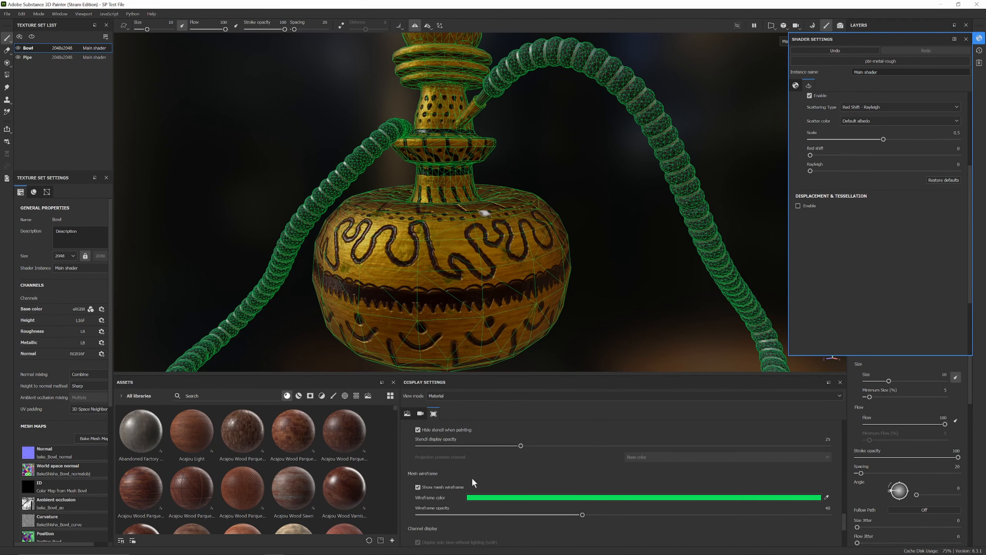
{"action": "left_click", "coordinate": [417, 487]}
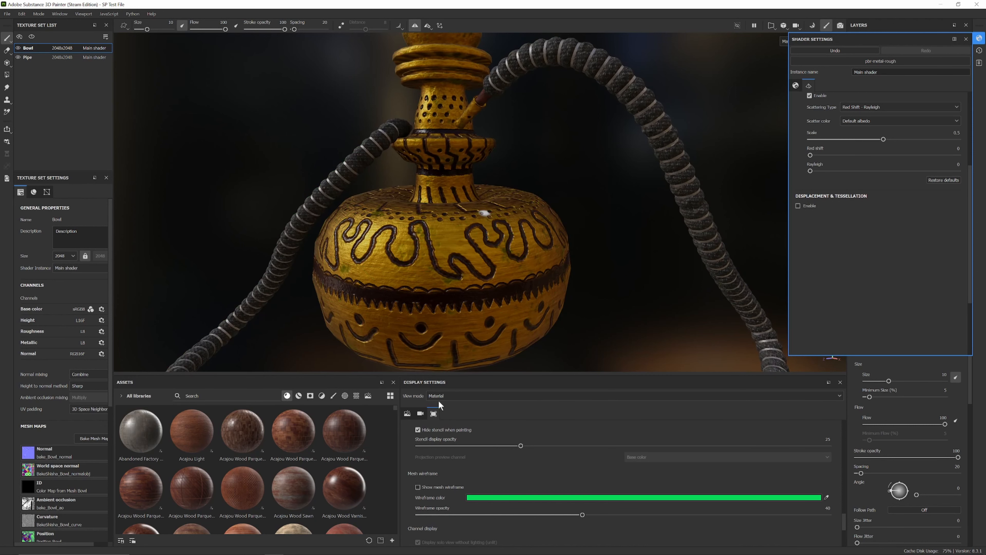
Step: Enable Displacement & Tessellation in the shader settings
{"action": "mouse_move", "coordinate": [481, 242]}
{"action": "left_mouse_down", "text": "alt"}
{"action": "mouse_move", "coordinate": [660, 250]}
{"action": "mouse_move", "coordinate": [586, 257]}
{"action": "mouse_move", "coordinate": [713, 230]}
{"action": "left_mouse_up", "text": "alt"}
{"action": "scroll", "coordinate": [493, 491], "scroll_direction": "up", "scroll_amount": 10}
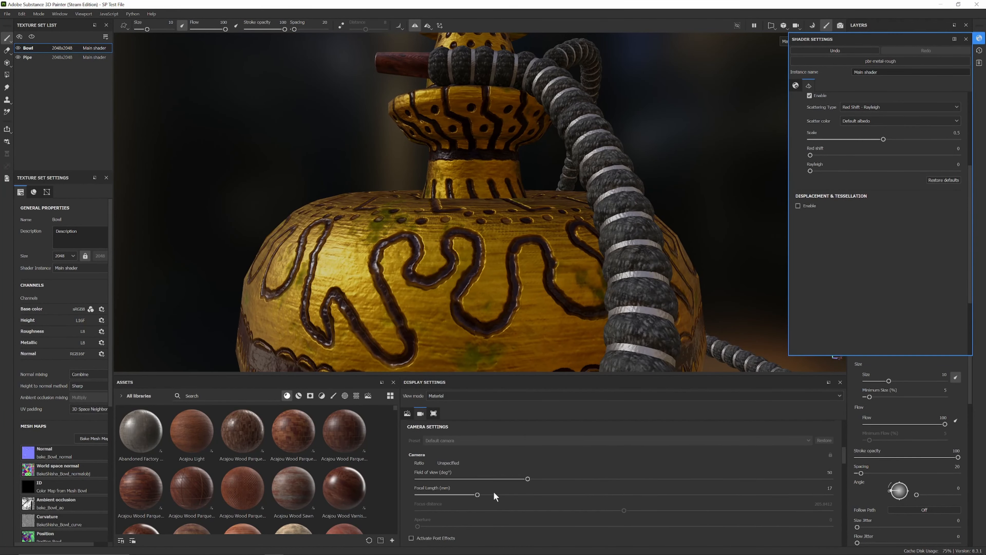
{"action": "left_click", "coordinate": [966, 39]}
{"action": "left_click_drag", "start_coordinate": [769, 202], "coordinate": [946, 51], "text": "alt"}
{"action": "left_click", "coordinate": [980, 39]}
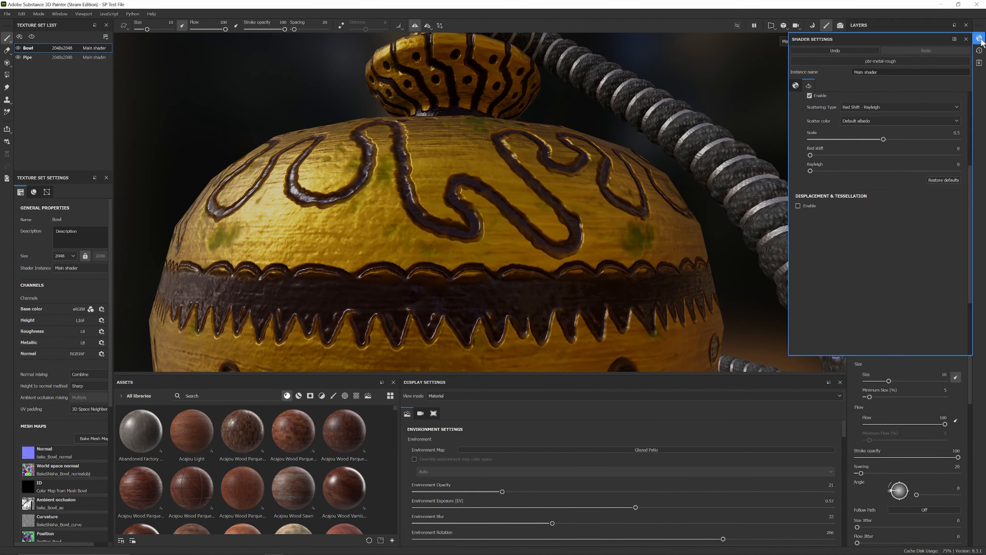
{"action": "left_click", "coordinate": [798, 206]}
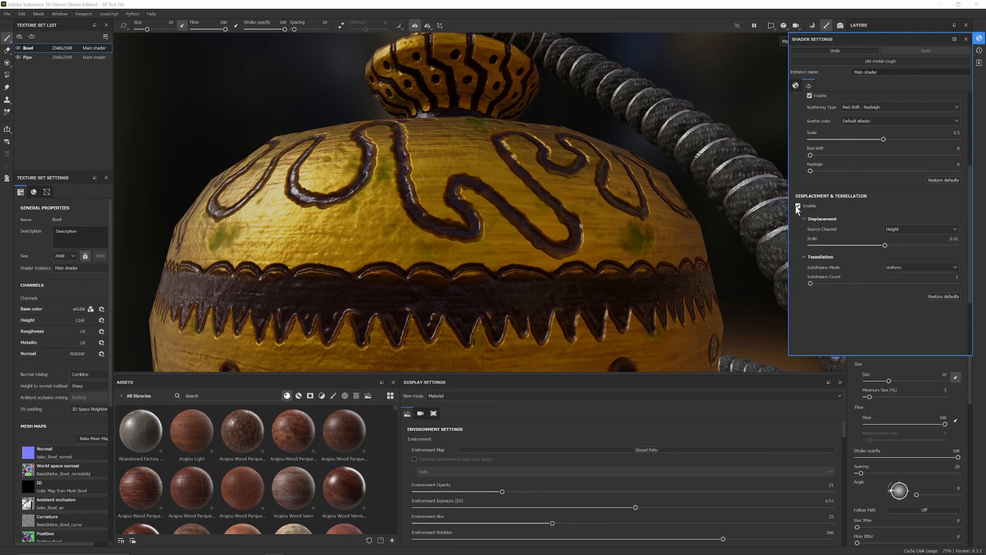
Step: Set the displacement scale to 0.02
{"action": "left_click_drag", "start_coordinate": [458, 175], "coordinate": [517, 246], "text": "alt"}
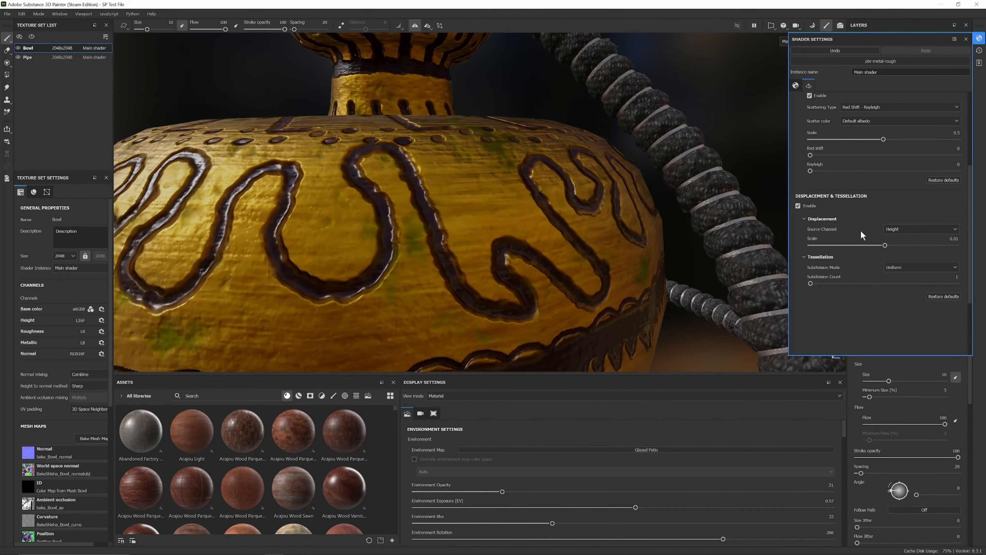
{"action": "double_click", "coordinate": [954, 238]}
{"action": "double_click", "coordinate": [950, 240]}
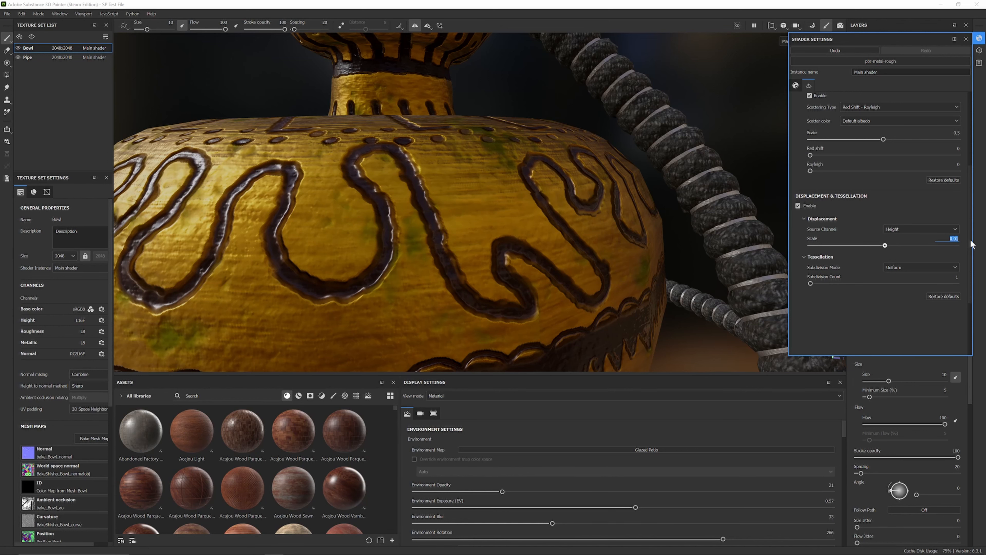
{"action": "type", "text": "0.02"}
{"action": "key", "text": "Return"}
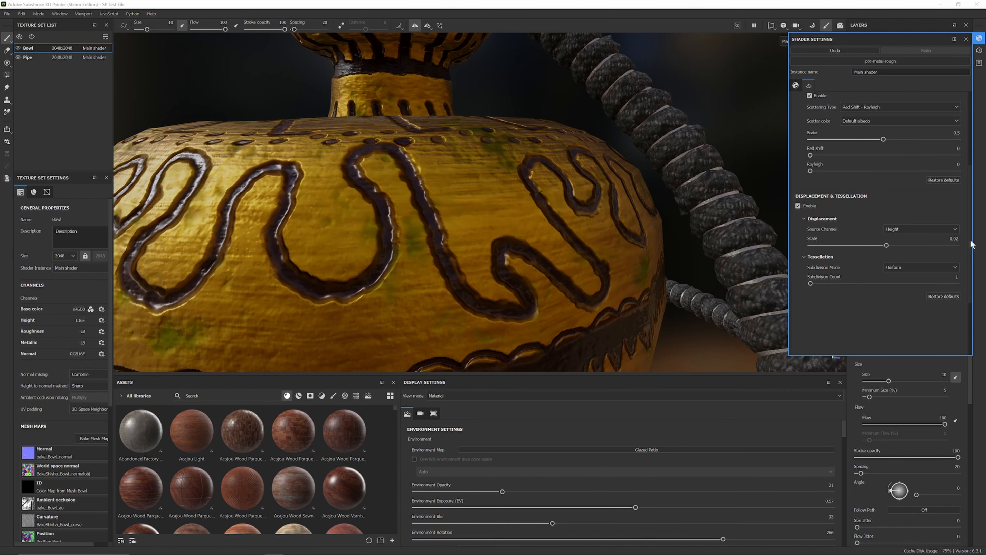
Step: Set the displacement scale to 0.1
{"action": "left_click_drag", "start_coordinate": [514, 179], "coordinate": [532, 183], "text": "alt"}
{"action": "double_click", "coordinate": [953, 238]}
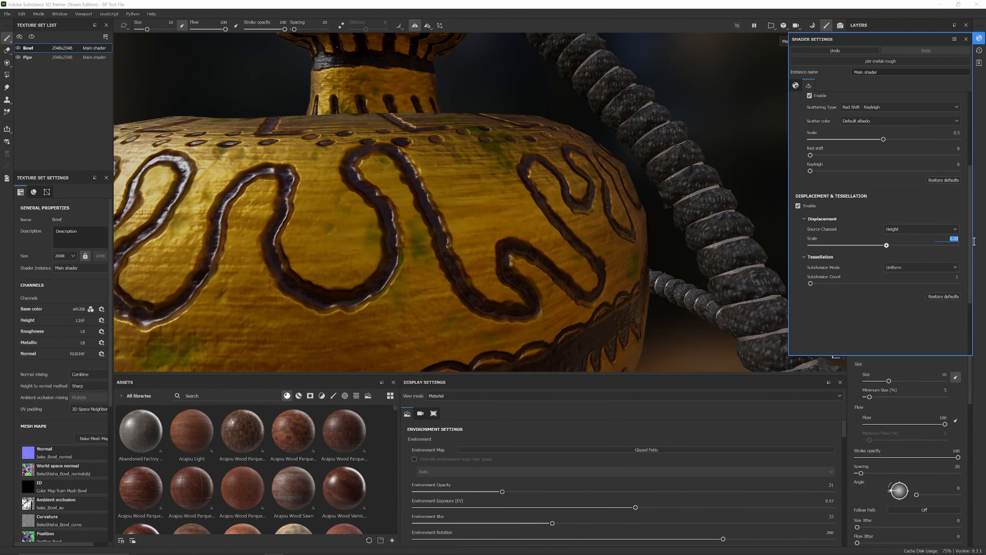
{"action": "type", "text": "0.1"}
{"action": "key", "text": "Return"}
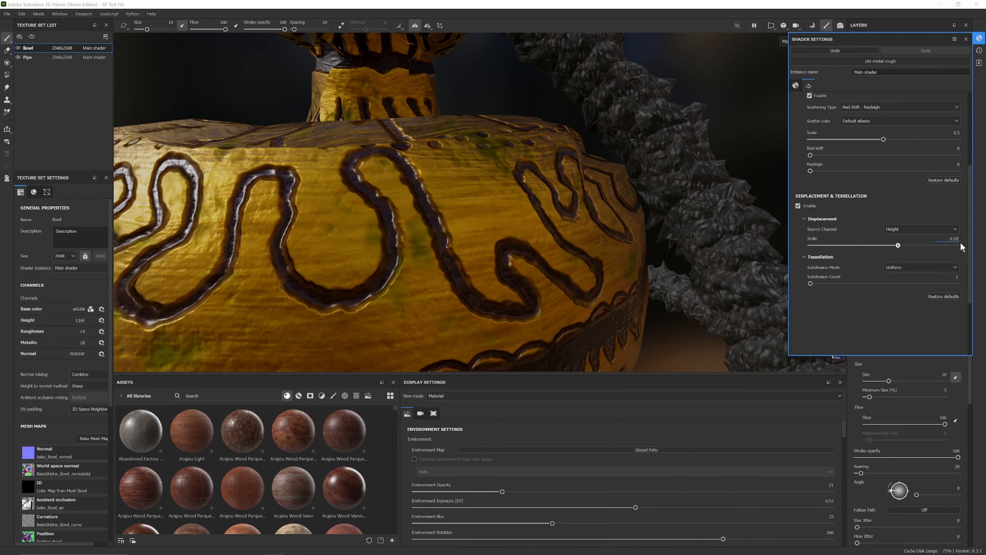
Step: Set the displacement scale to 0.01
{"action": "type", "text": "5"}
{"action": "key", "text": "Return"}
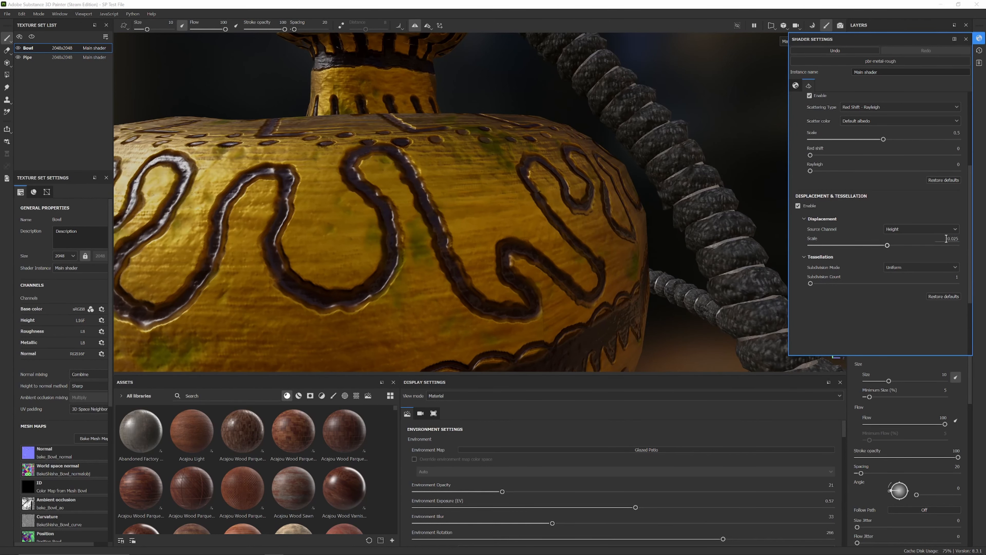
{"action": "type", "text": "0.01"}
{"action": "key", "text": "Return"}
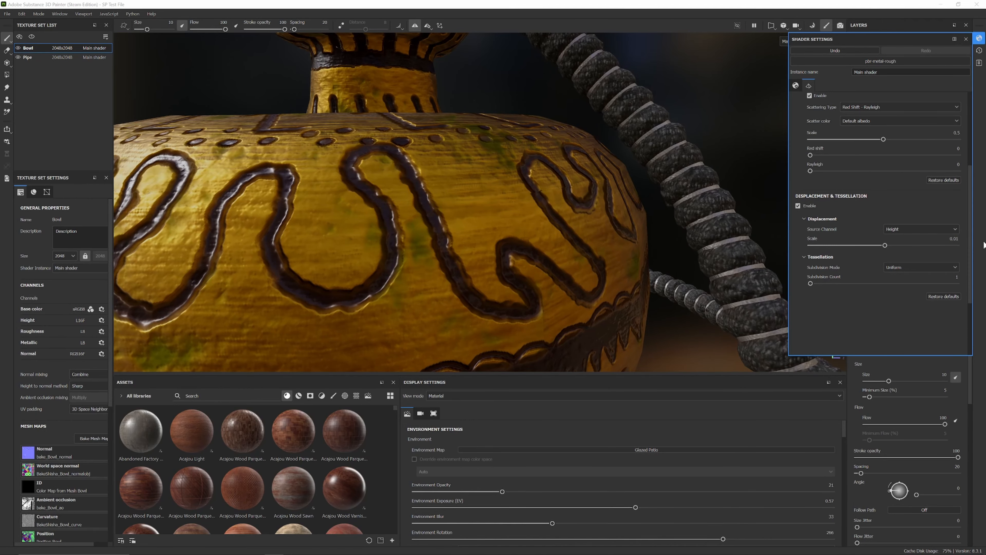
Step: Orbit and zoom around the hookah bowl to examine the displaced surface detail
{"action": "scroll", "coordinate": [675, 255], "scroll_direction": "down", "scroll_amount": 6}
{"action": "scroll", "coordinate": [563, 273], "scroll_direction": "up", "scroll_amount": 3}
{"action": "left_click_drag", "start_coordinate": [561, 275], "coordinate": [646, 214], "text": "alt"}
{"action": "scroll", "coordinate": [645, 214], "scroll_direction": "down", "scroll_amount": 4}
{"action": "right_click_drag", "start_coordinate": [604, 213], "coordinate": [553, 237], "text": "shift"}
{"action": "scroll", "coordinate": [555, 237], "scroll_direction": "up", "scroll_amount": 5}
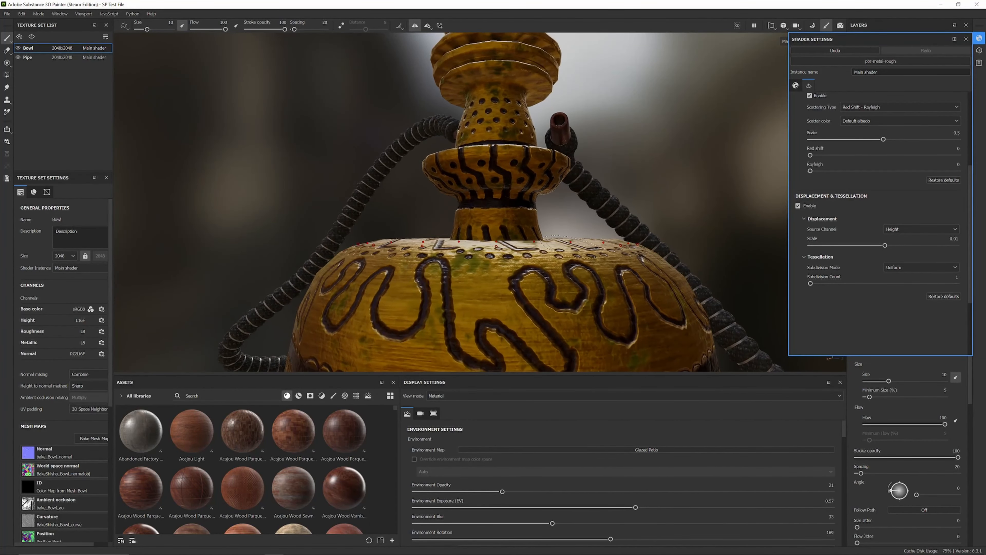
{"action": "left_click_drag", "start_coordinate": [555, 237], "coordinate": [504, 249], "text": "alt"}
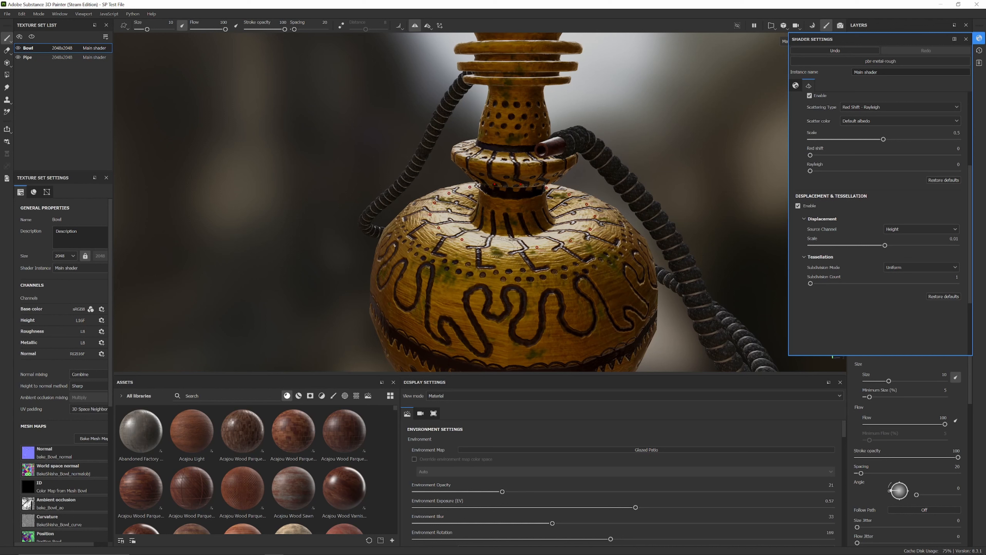
{"action": "scroll", "coordinate": [513, 237], "scroll_direction": "down", "scroll_amount": 2}
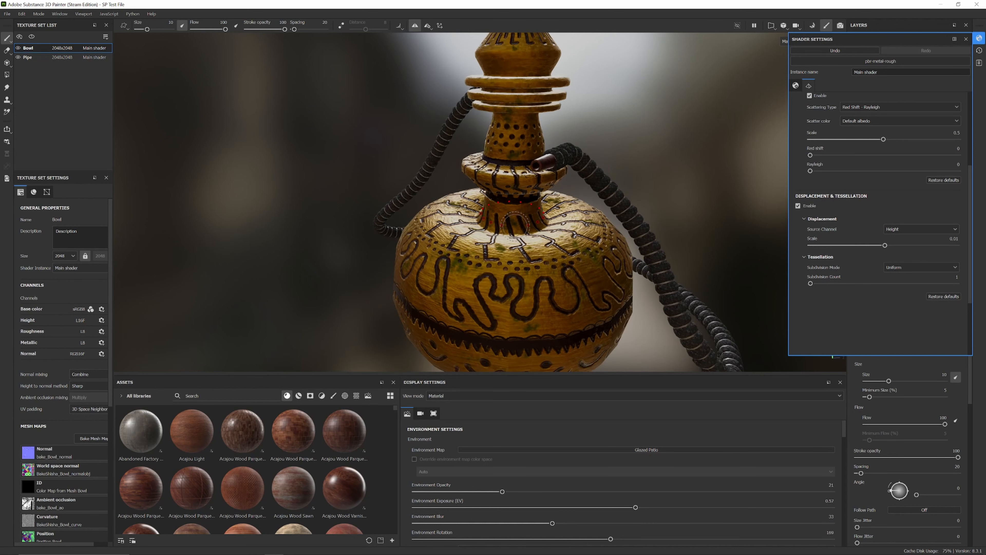
{"action": "left_click_drag", "start_coordinate": [518, 223], "coordinate": [521, 232], "text": "alt"}
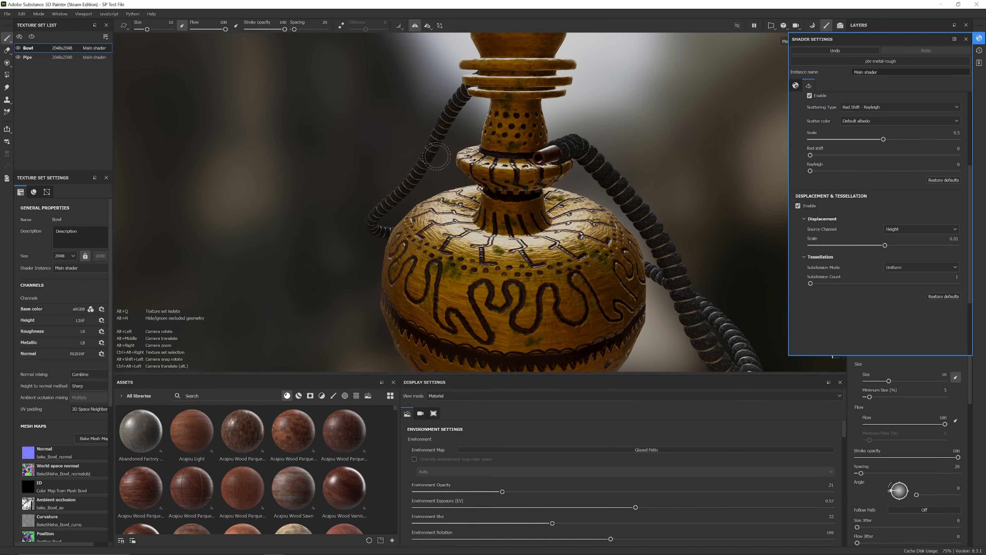
{"action": "left_click_drag", "start_coordinate": [427, 155], "coordinate": [844, 161], "text": "alt"}
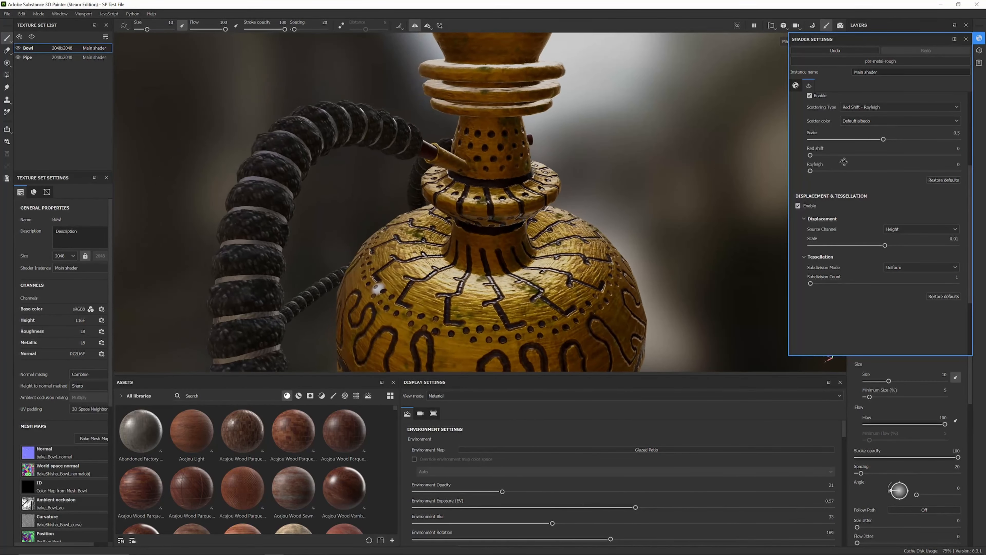
{"action": "left_click_drag", "start_coordinate": [679, 165], "coordinate": [433, 169], "text": "alt"}
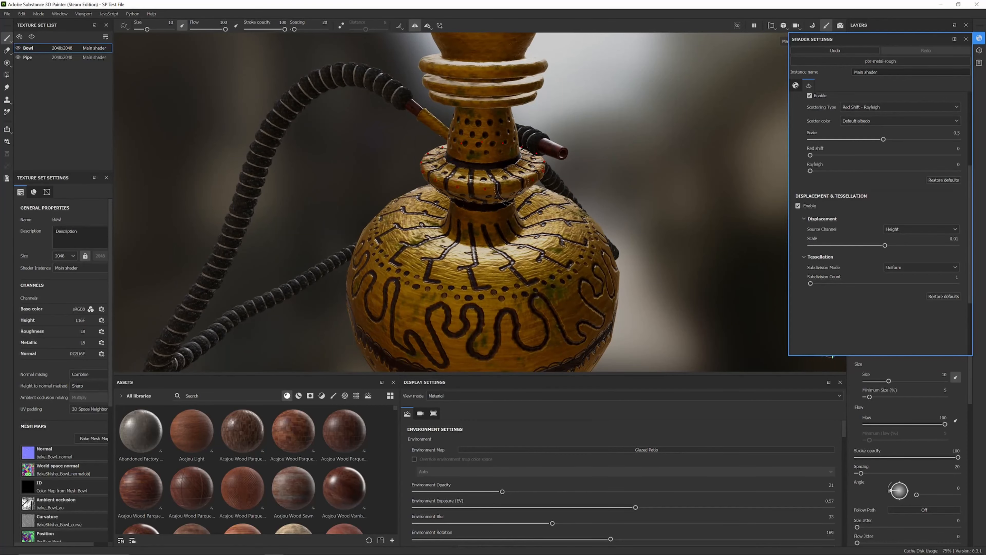
Step: Orbit and zoom around the hookah neck and base to inspect the displacement
{"action": "scroll", "coordinate": [512, 186], "scroll_direction": "up", "scroll_amount": 5}
{"action": "middle_click_drag", "start_coordinate": [512, 175], "coordinate": [526, 276], "text": "alt"}
{"action": "left_click_drag", "start_coordinate": [526, 276], "coordinate": [557, 294], "text": "alt"}
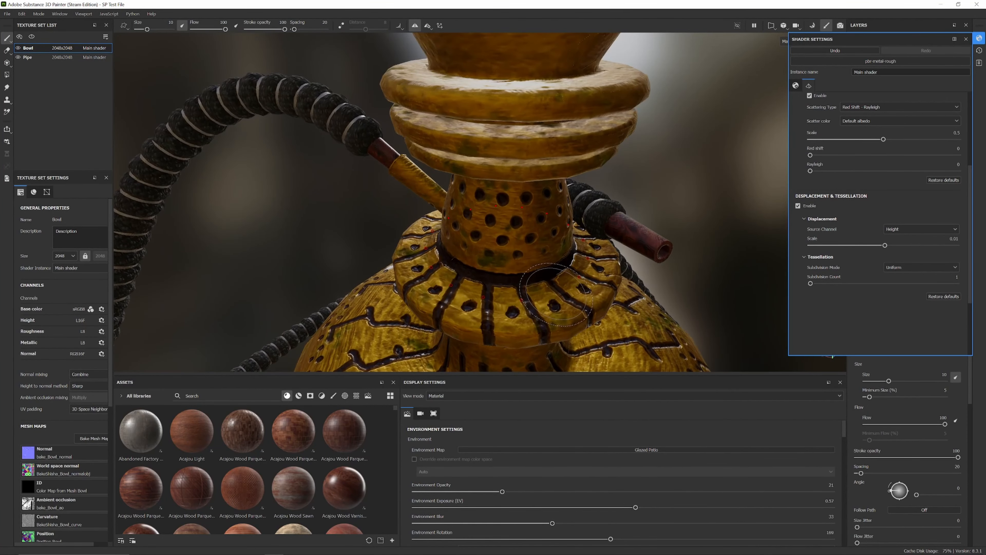
{"action": "scroll", "coordinate": [556, 294], "scroll_direction": "up", "scroll_amount": 2}
{"action": "scroll", "coordinate": [544, 269], "scroll_direction": "down", "scroll_amount": 8}
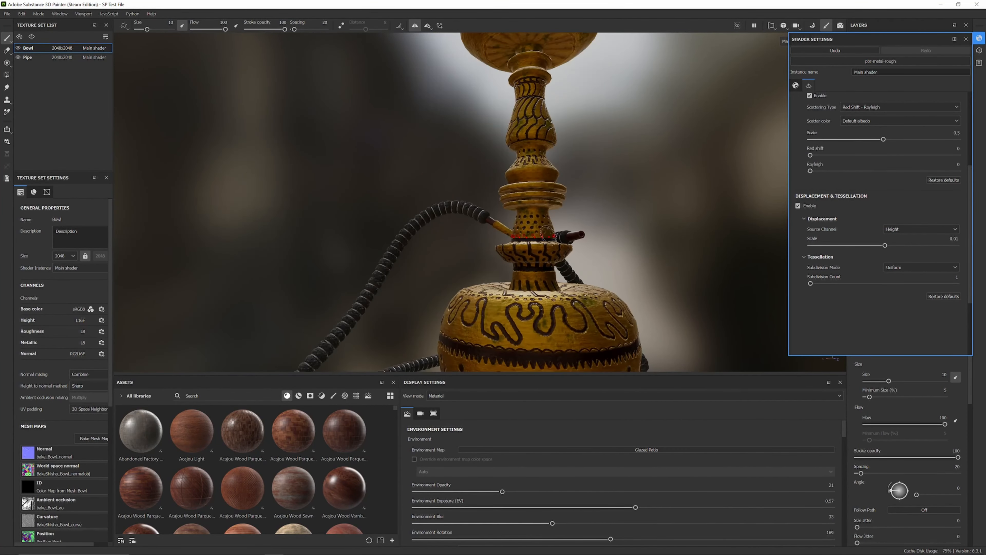
{"action": "middle_click_drag", "start_coordinate": [545, 269], "coordinate": [524, 191], "text": "alt"}
{"action": "left_click_drag", "start_coordinate": [524, 190], "coordinate": [292, 192], "text": "alt"}
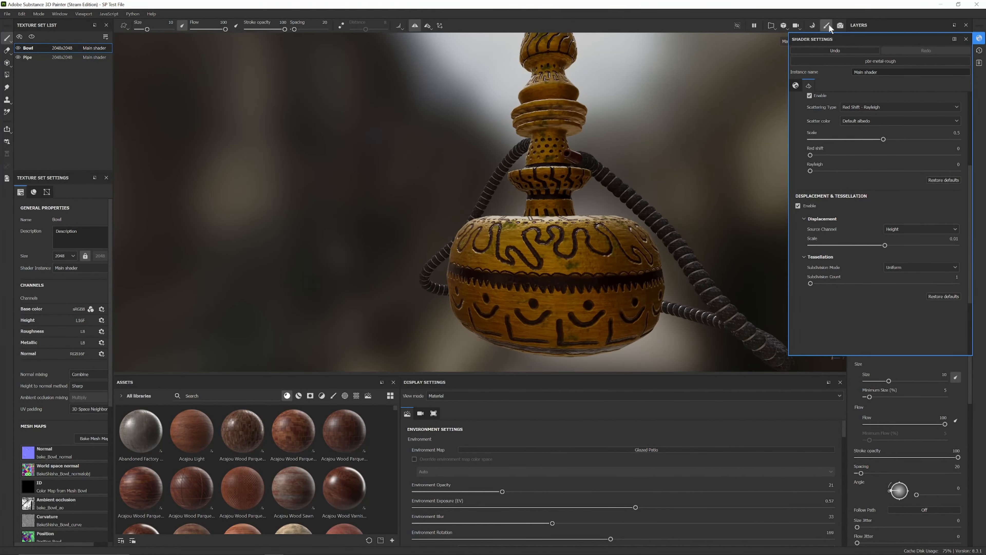
{"action": "middle_click_drag", "start_coordinate": [539, 95], "coordinate": [519, 171], "text": "alt"}
{"action": "left_click_drag", "start_coordinate": [518, 171], "coordinate": [524, 200], "text": "alt"}
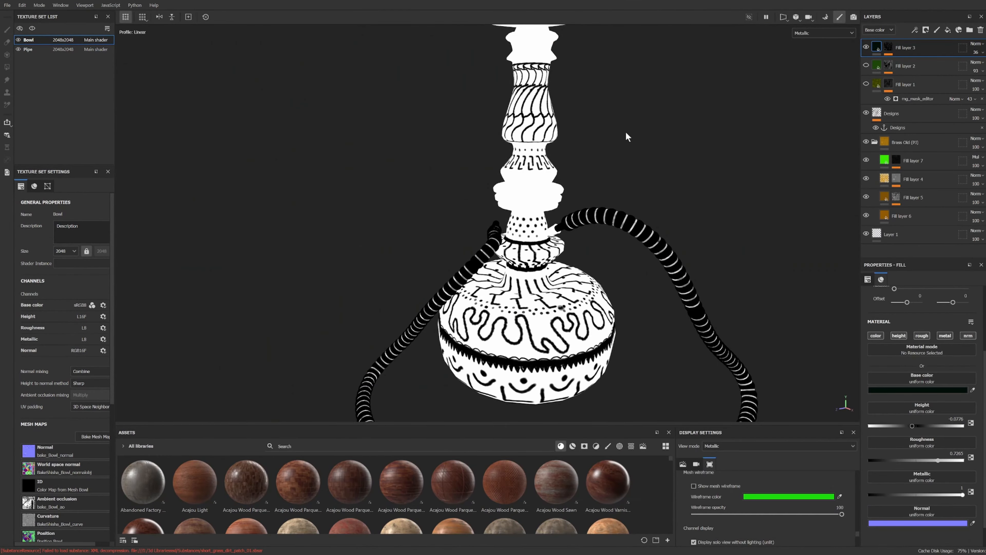
Step: Orbit and zoom around the hookah to examine it in the Metallic channel view
{"action": "left_click_drag", "start_coordinate": [627, 136], "coordinate": [412, 164], "text": "alt"}
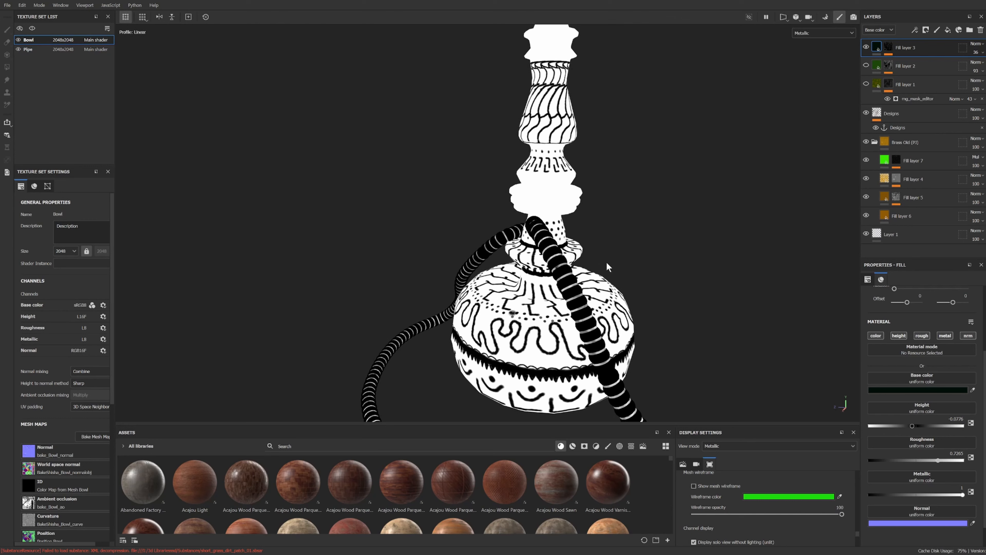
{"action": "scroll", "coordinate": [469, 232], "scroll_direction": "down", "scroll_amount": 2}
{"action": "middle_click_drag", "start_coordinate": [468, 232], "coordinate": [457, 330], "text": "alt"}
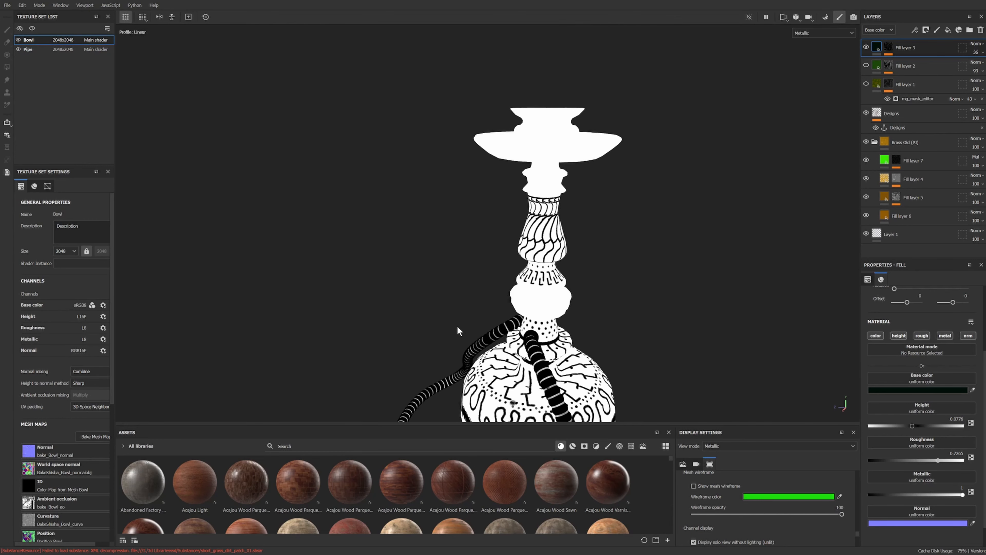
{"action": "left_click_drag", "start_coordinate": [458, 329], "coordinate": [638, 318], "text": "alt"}
{"action": "scroll", "coordinate": [554, 281], "scroll_direction": "up", "scroll_amount": 4}
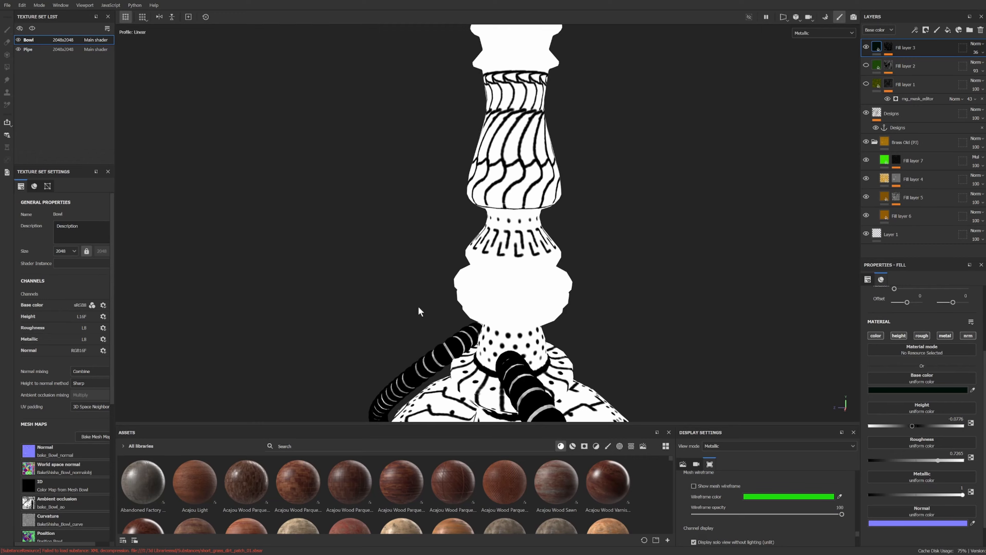
{"action": "left_click_drag", "start_coordinate": [432, 287], "coordinate": [500, 295], "text": "alt"}
{"action": "scroll", "coordinate": [499, 292], "scroll_direction": "down", "scroll_amount": 3}
{"action": "middle_click_drag", "start_coordinate": [499, 292], "coordinate": [507, 166], "text": "alt"}
{"action": "left_click_drag", "start_coordinate": [494, 226], "coordinate": [609, 233], "text": "alt"}
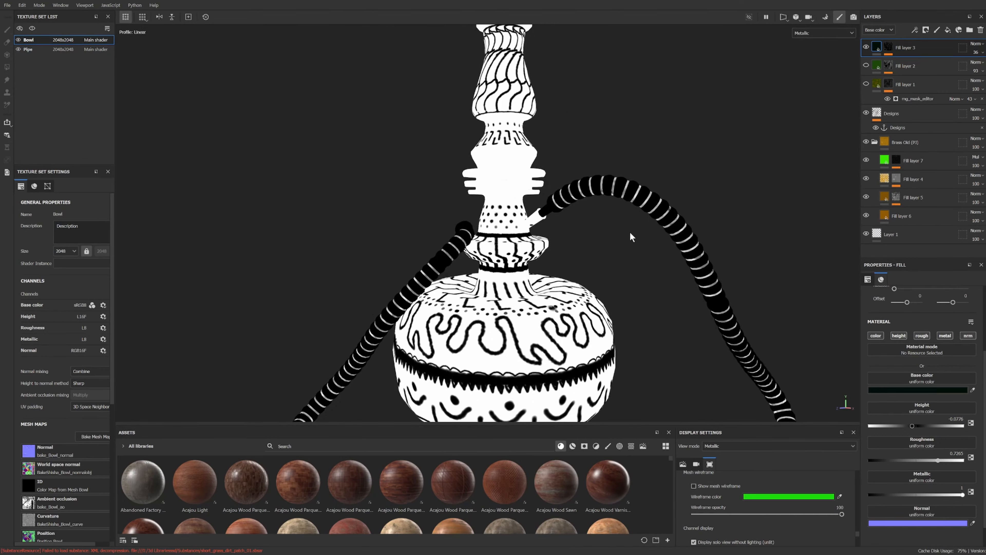
{"action": "left_click_drag", "start_coordinate": [669, 251], "coordinate": [846, 263], "text": "alt"}
{"action": "left_click_drag", "start_coordinate": [527, 276], "coordinate": [590, 264], "text": "alt"}
{"action": "right_click_drag", "start_coordinate": [590, 264], "coordinate": [581, 323], "text": "alt"}
{"action": "middle_click_drag", "start_coordinate": [581, 323], "coordinate": [584, 267], "text": "alt"}
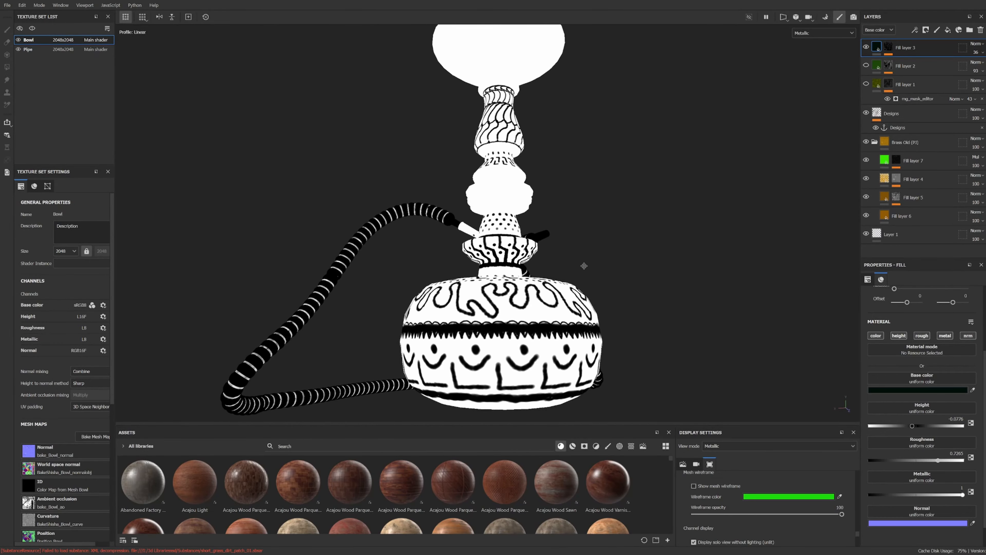
{"action": "left_click_drag", "start_coordinate": [582, 268], "coordinate": [652, 295], "text": "alt"}
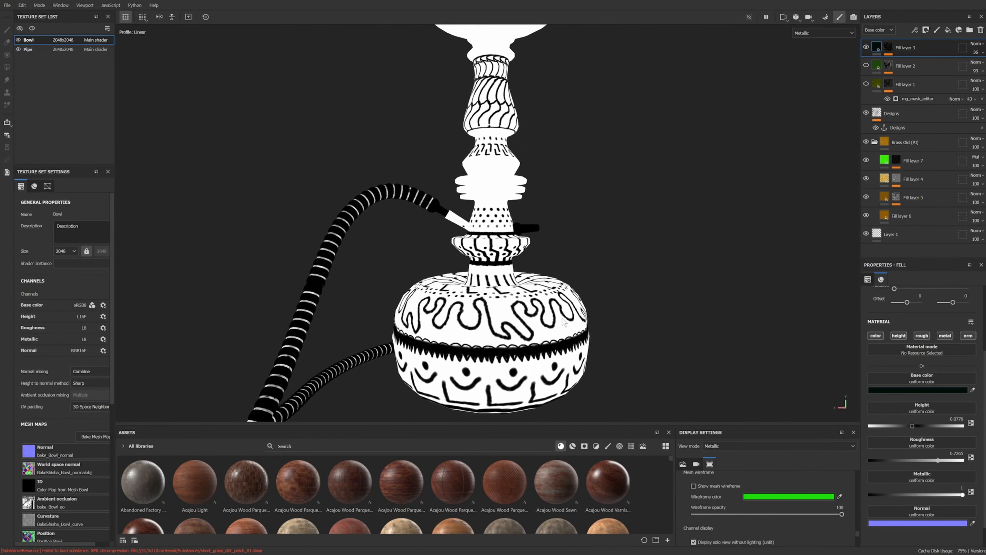
{"action": "left_click_drag", "start_coordinate": [565, 322], "coordinate": [435, 284], "text": "alt"}
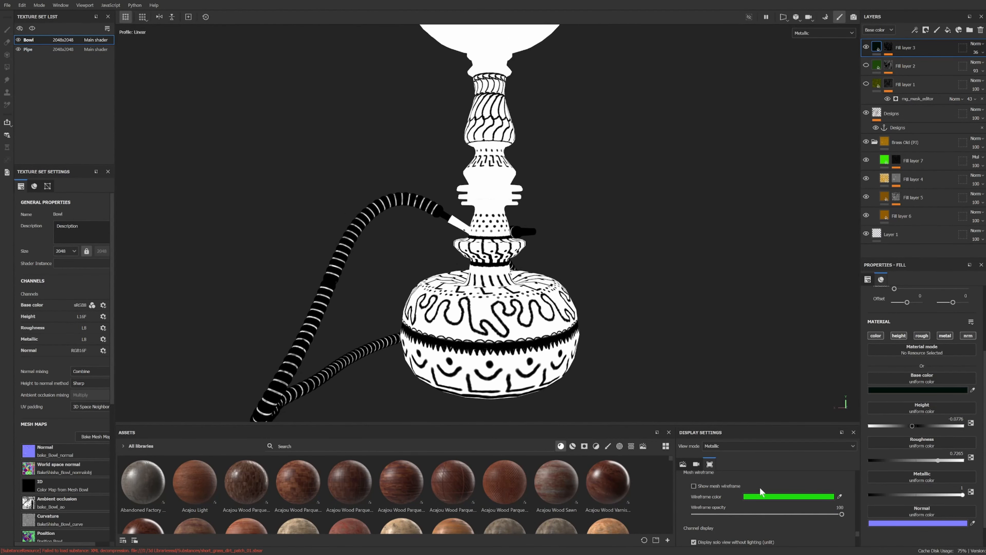
Step: Show the mesh wireframe overlay on the model
{"action": "left_click", "coordinate": [698, 488]}
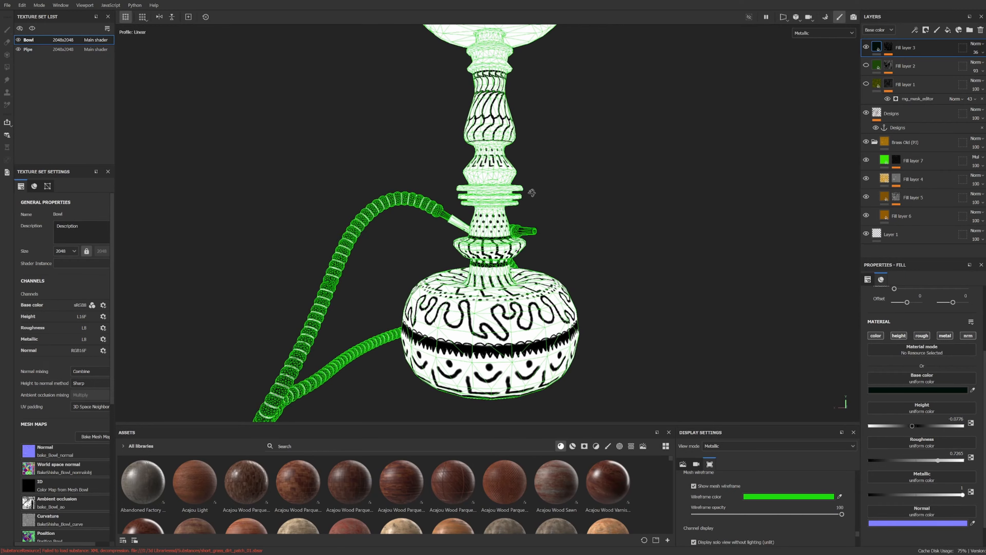
{"action": "scroll", "coordinate": [528, 194], "scroll_direction": "up", "scroll_amount": 5}
{"action": "left_click_drag", "start_coordinate": [528, 193], "coordinate": [505, 307], "text": "alt"}
{"action": "left_click_drag", "start_coordinate": [499, 251], "coordinate": [484, 272], "text": "alt"}
{"action": "scroll", "coordinate": [527, 274], "scroll_direction": "up", "scroll_amount": 1}
{"action": "scroll", "coordinate": [484, 272], "scroll_direction": "down", "scroll_amount": 2}
{"action": "left_click_drag", "start_coordinate": [515, 225], "coordinate": [426, 193], "text": "alt"}
Step: Switch the viewport to Material view mode and hide the mesh wireframe
{"action": "key", "text": "m"}
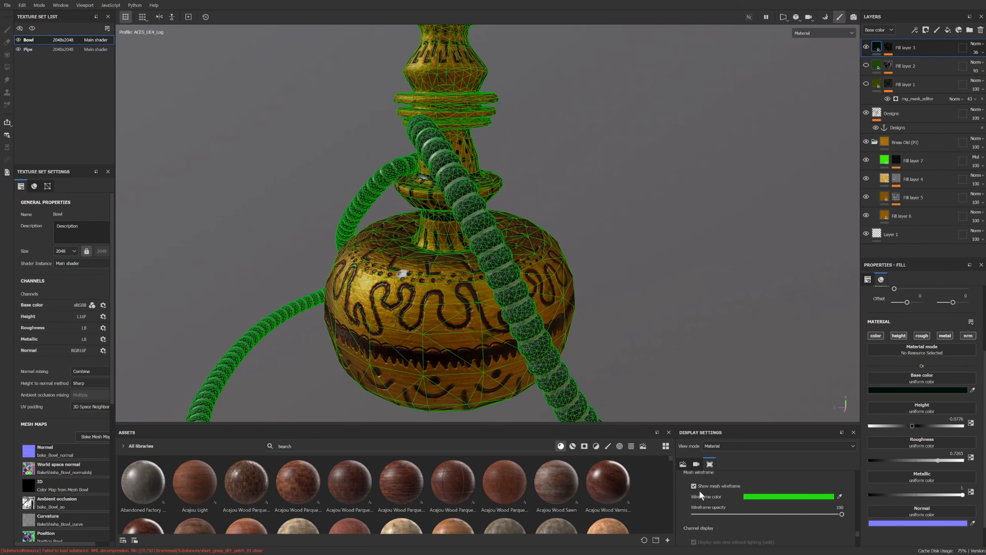
{"action": "left_click", "coordinate": [693, 486]}
{"action": "left_click_drag", "start_coordinate": [699, 275], "coordinate": [795, 157], "text": "alt"}
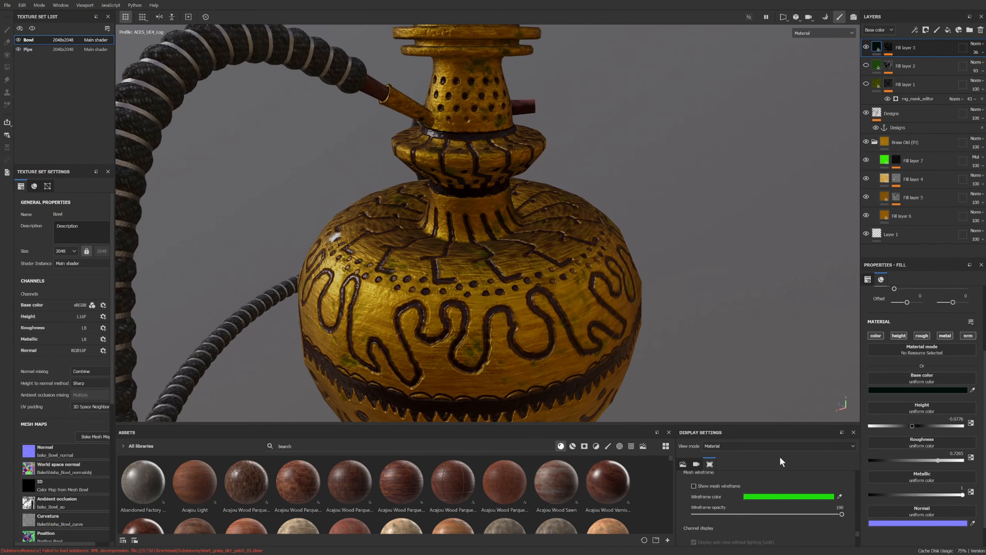
{"action": "scroll", "coordinate": [780, 461], "scroll_direction": "up", "scroll_amount": 1}
{"action": "left_click_drag", "start_coordinate": [780, 457], "coordinate": [648, 339], "text": "alt"}
{"action": "scroll", "coordinate": [617, 242], "scroll_direction": "down", "scroll_amount": 4}
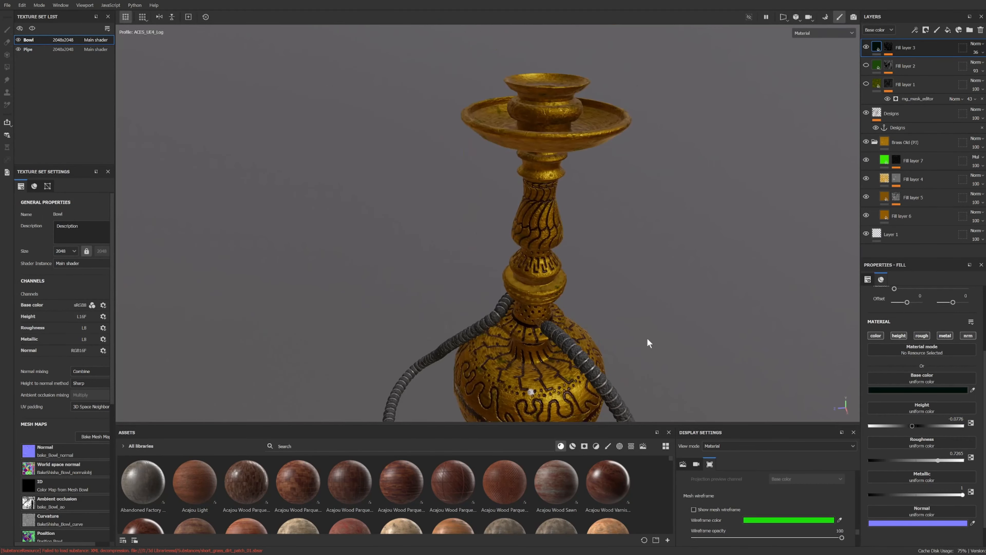
Step: Orbit and zoom around the hookah's neck and bowl to inspect the painted material
{"action": "left_click_drag", "start_coordinate": [574, 306], "coordinate": [537, 298], "text": "alt"}
{"action": "right_click_drag", "start_coordinate": [537, 299], "coordinate": [600, 289], "text": "shift"}
{"action": "left_click_drag", "start_coordinate": [553, 287], "coordinate": [760, 278], "text": "alt"}
{"action": "right_click_drag", "start_coordinate": [761, 279], "coordinate": [668, 286], "text": "alt"}
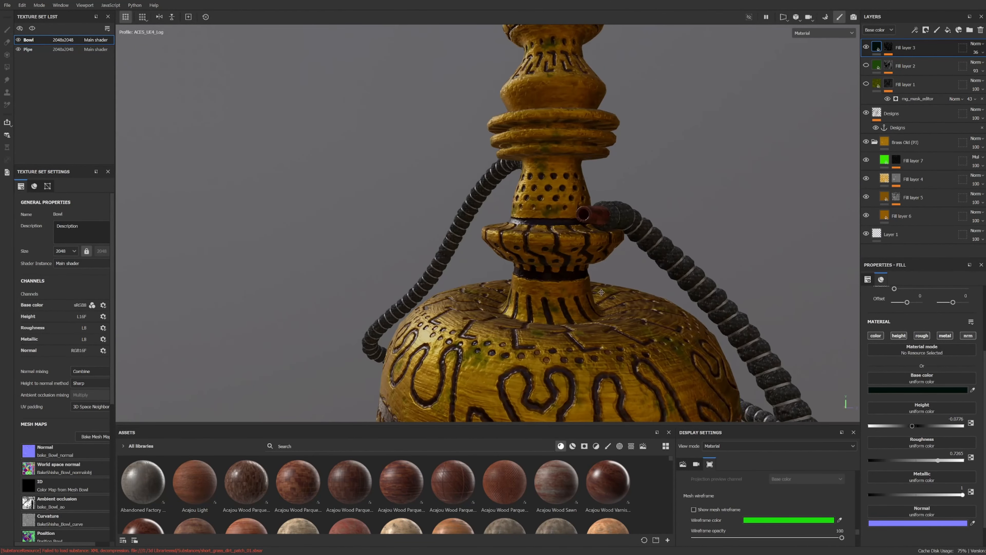
{"action": "left_click_drag", "start_coordinate": [668, 286], "coordinate": [543, 293], "text": "alt"}
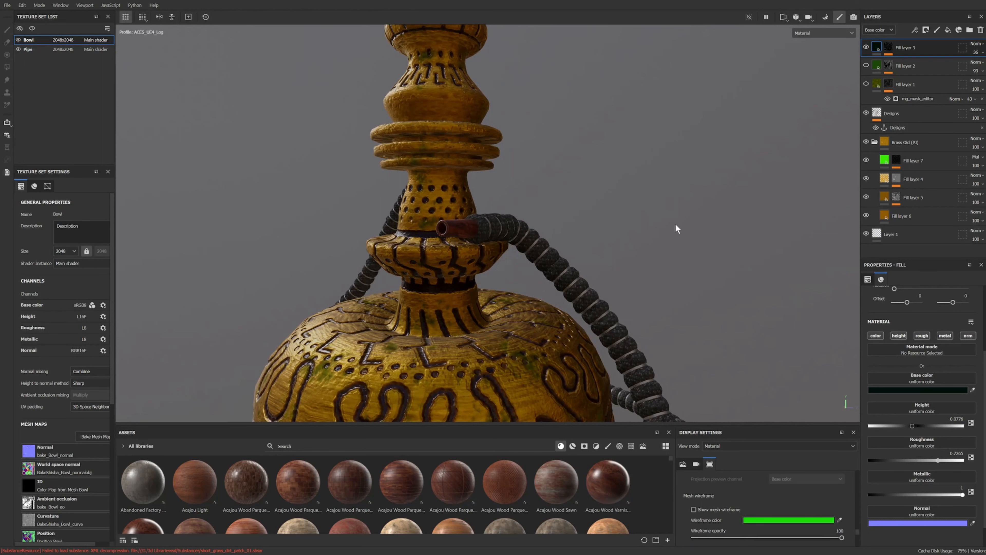
{"action": "right_click_drag", "start_coordinate": [676, 224], "coordinate": [632, 247], "text": "alt"}
{"action": "left_click_drag", "start_coordinate": [632, 247], "coordinate": [714, 248], "text": "alt"}
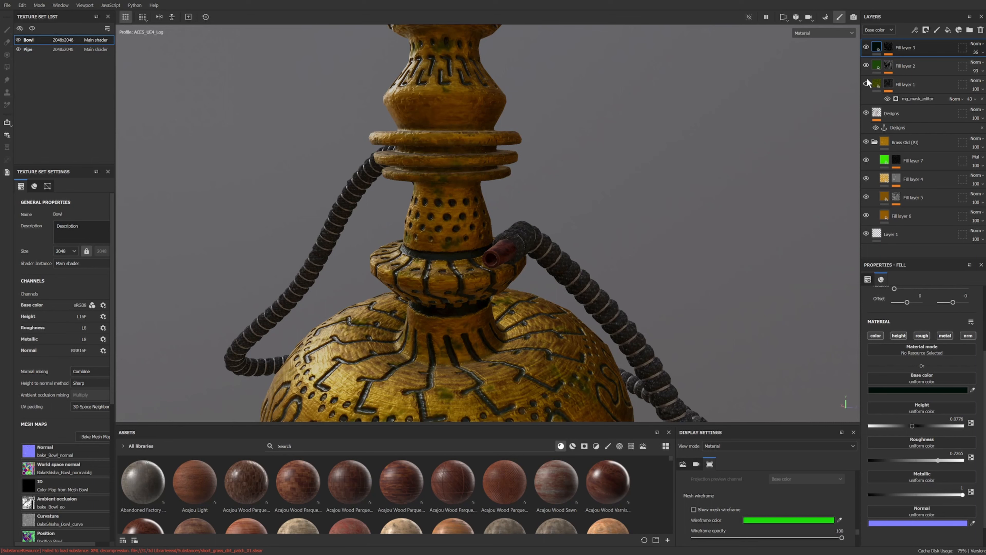
{"action": "scroll", "coordinate": [683, 227], "scroll_direction": "down", "scroll_amount": 4}
{"action": "left_click_drag", "start_coordinate": [682, 226], "coordinate": [610, 209], "text": "alt"}
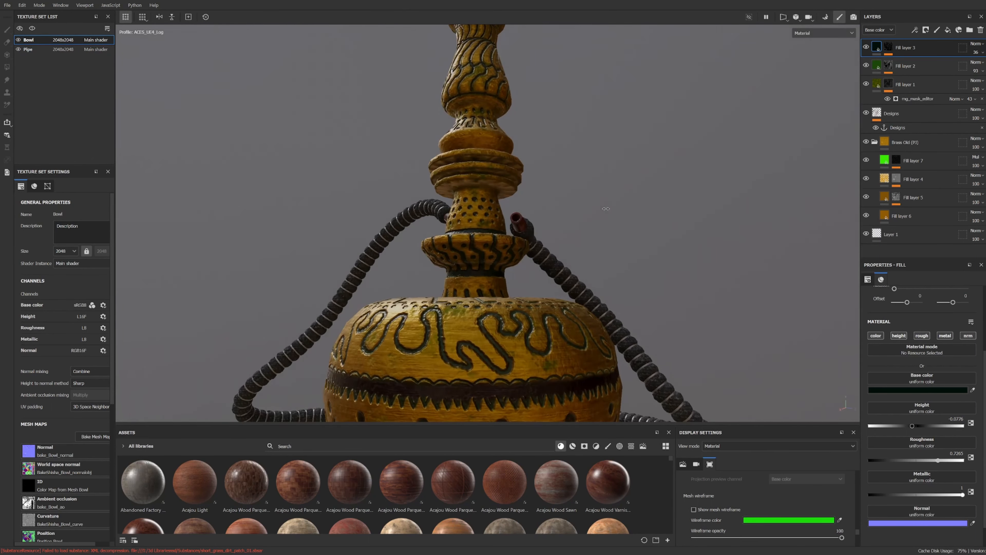
{"action": "right_click_drag", "start_coordinate": [609, 209], "coordinate": [841, 145], "text": "shift"}
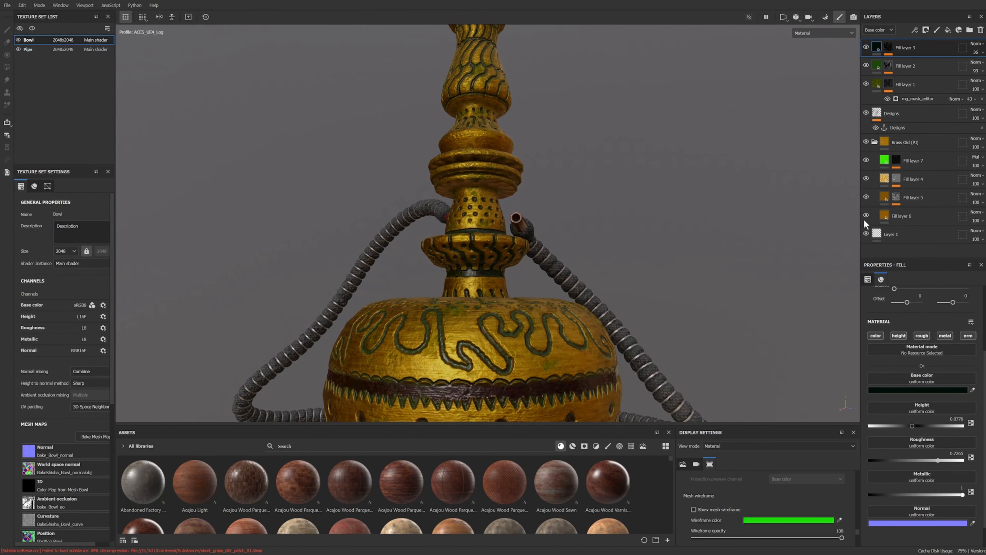
Step: Hide Fill layer 3, Fill layer 2, Fill layer 1 and the Designs layer to reveal the underlying brass
{"action": "left_click", "coordinate": [866, 47]}
{"action": "left_click", "coordinate": [866, 65]}
{"action": "left_click", "coordinate": [867, 84]}
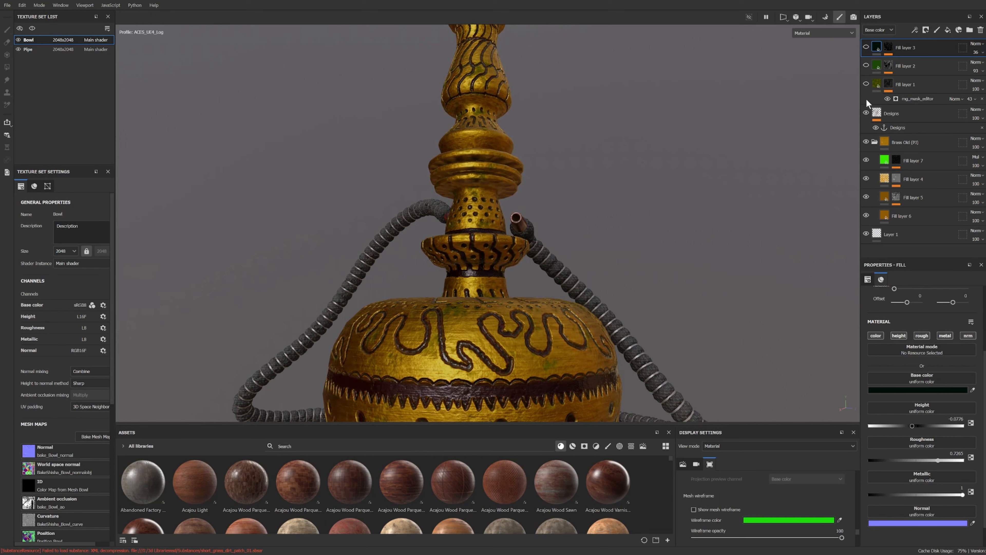
{"action": "left_click", "coordinate": [866, 113]}
{"action": "left_click_drag", "start_coordinate": [648, 264], "coordinate": [683, 320], "text": "alt"}
{"action": "scroll", "coordinate": [678, 269], "scroll_direction": "up", "scroll_amount": 2}
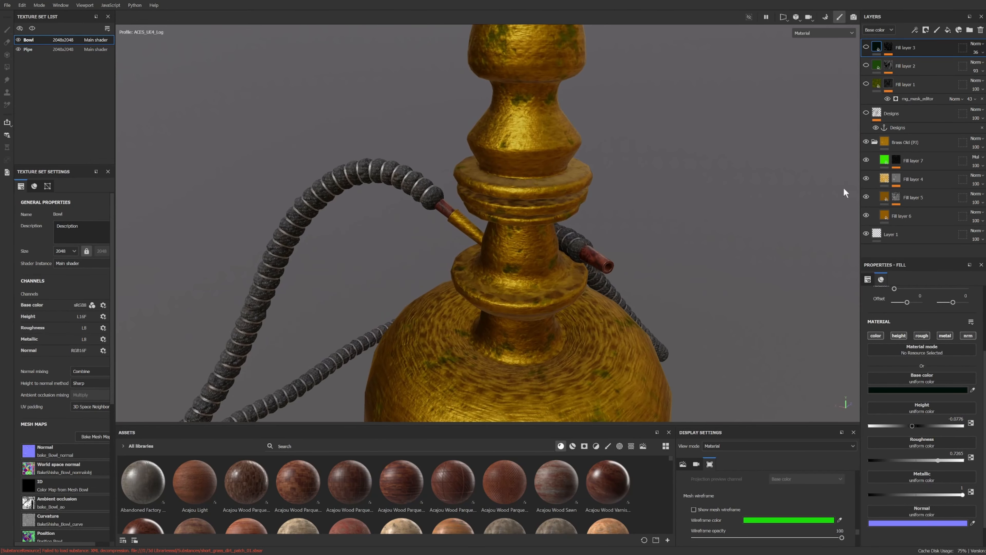
{"action": "middle_click_drag", "start_coordinate": [622, 277], "coordinate": [643, 191], "text": "alt"}
{"action": "left_click_drag", "start_coordinate": [642, 190], "coordinate": [610, 204], "text": "alt"}
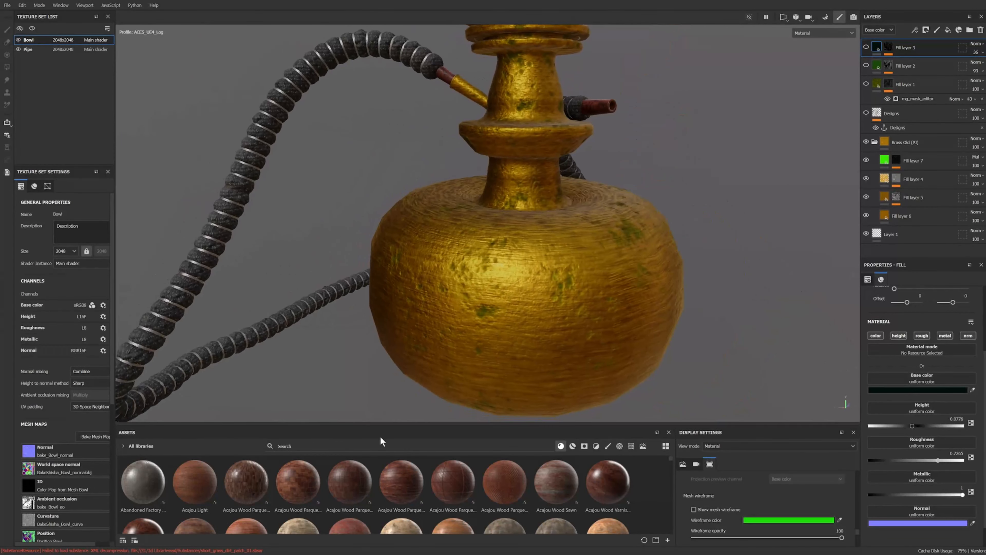
Step: Search the asset library for brass and drag Brass Polished onto the layer stack and the model
{"action": "left_click", "coordinate": [358, 445]}
{"action": "type", "text": "br"}
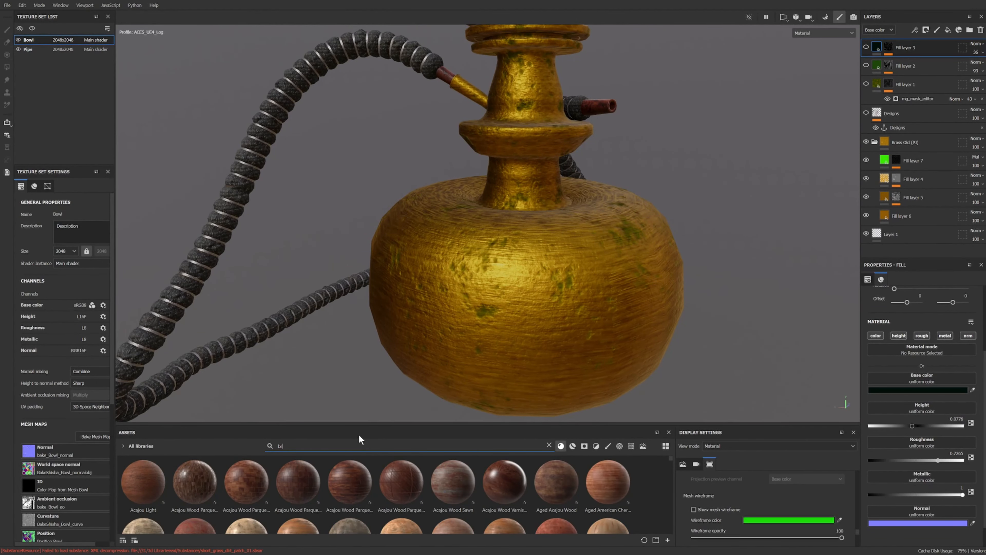
{"action": "type", "text": "ass"}
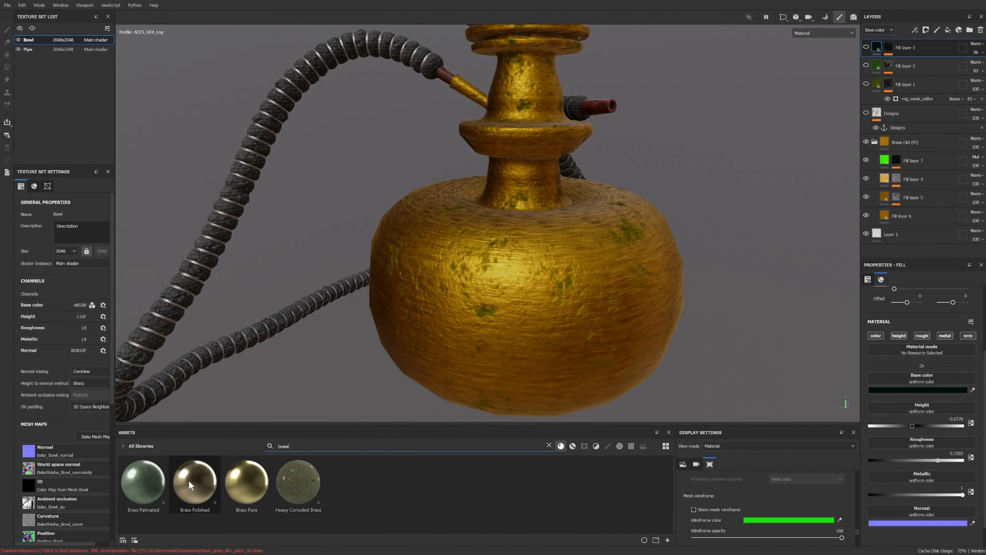
{"action": "left_click_drag", "start_coordinate": [189, 481], "coordinate": [864, 142]}
{"action": "left_click_drag", "start_coordinate": [182, 485], "coordinate": [503, 209]}
{"action": "scroll", "coordinate": [480, 334], "scroll_direction": "down", "scroll_amount": 5}
{"action": "scroll", "coordinate": [525, 310], "scroll_direction": "up", "scroll_amount": 2}
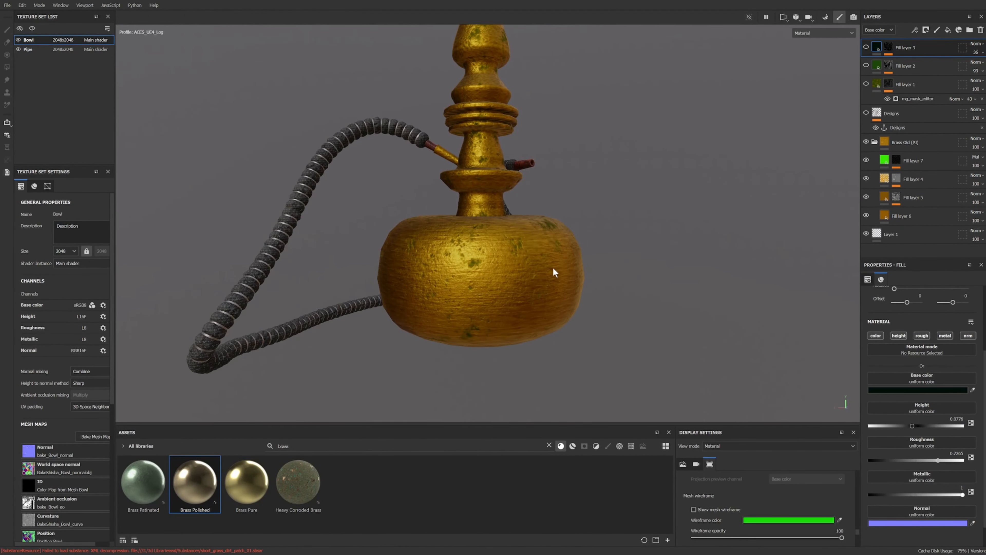
Step: Orbit and zoom around the bowl and hoses to review the brass surface
{"action": "left_click_drag", "start_coordinate": [552, 267], "coordinate": [375, 354], "text": "alt"}
{"action": "scroll", "coordinate": [375, 353], "scroll_direction": "up", "scroll_amount": 2}
{"action": "middle_click_drag", "start_coordinate": [375, 353], "coordinate": [458, 282], "text": "alt"}
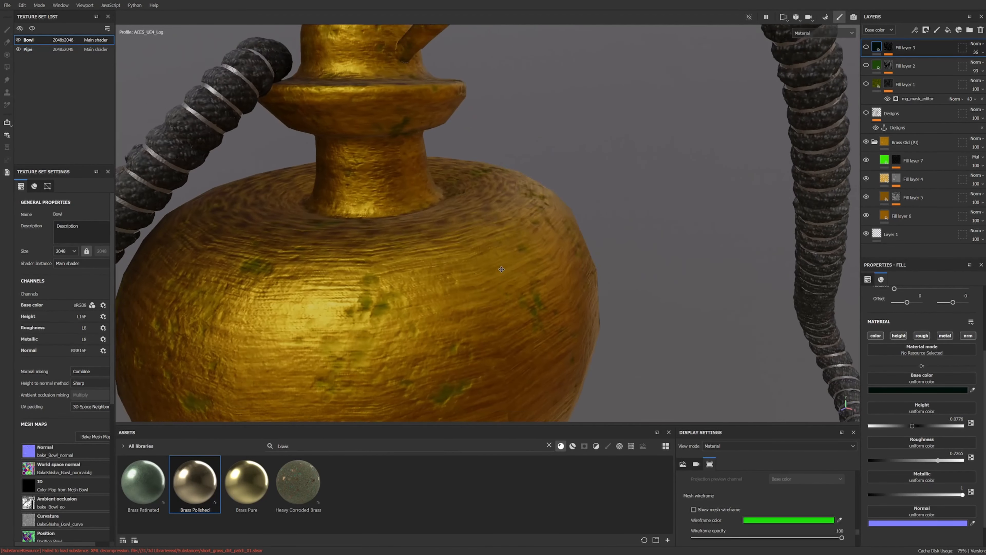
{"action": "left_click_drag", "start_coordinate": [459, 282], "coordinate": [478, 283], "text": "alt"}
{"action": "scroll", "coordinate": [463, 319], "scroll_direction": "down", "scroll_amount": 4}
{"action": "middle_click_drag", "start_coordinate": [463, 319], "coordinate": [464, 302], "text": "alt"}
{"action": "left_click_drag", "start_coordinate": [465, 303], "coordinate": [520, 202], "text": "alt"}
{"action": "right_click_drag", "start_coordinate": [520, 202], "coordinate": [388, 227], "text": "shift"}
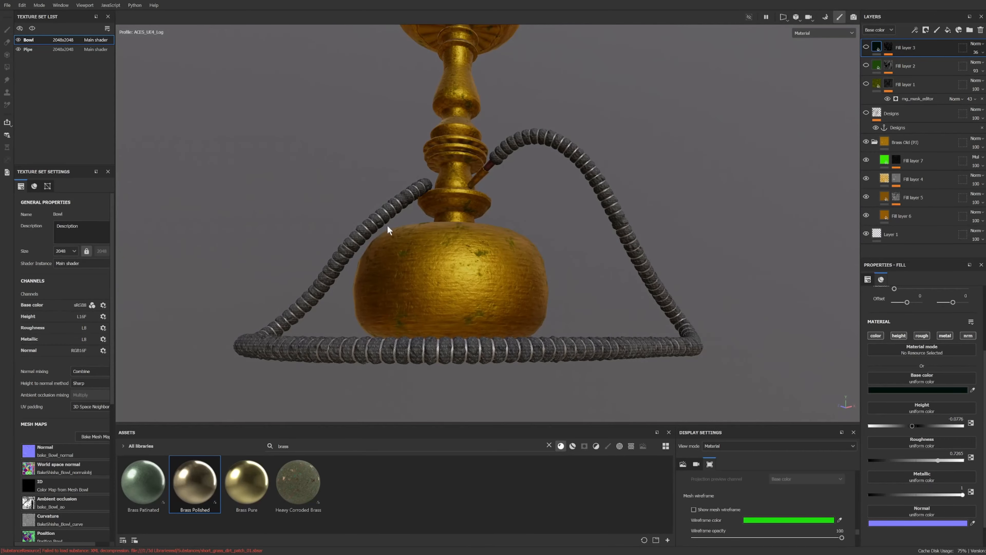
{"action": "left_click_drag", "start_coordinate": [387, 227], "coordinate": [505, 232], "text": "alt"}
{"action": "scroll", "coordinate": [497, 282], "scroll_direction": "up", "scroll_amount": 3}
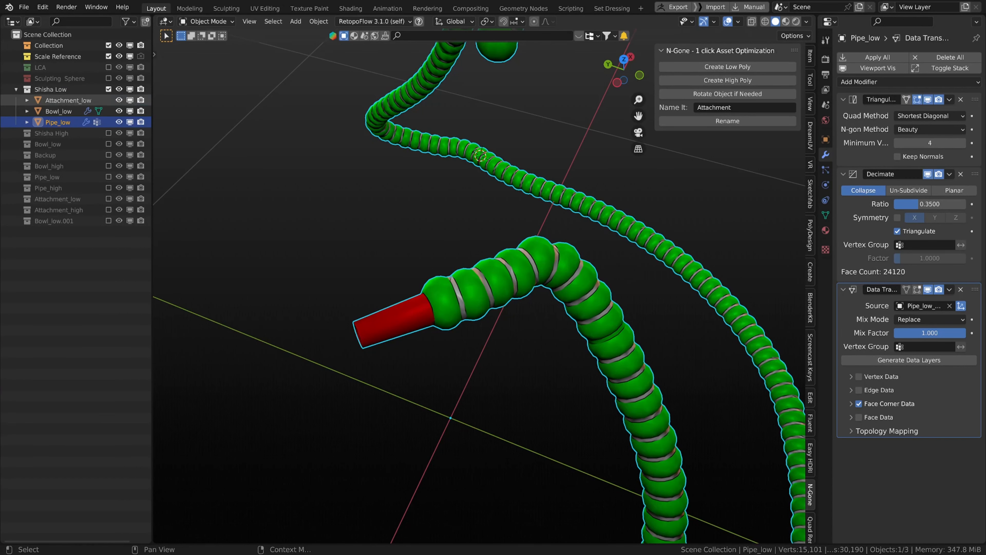
{"action": "middle_click_drag", "start_coordinate": [403, 237], "coordinate": [412, 235]}
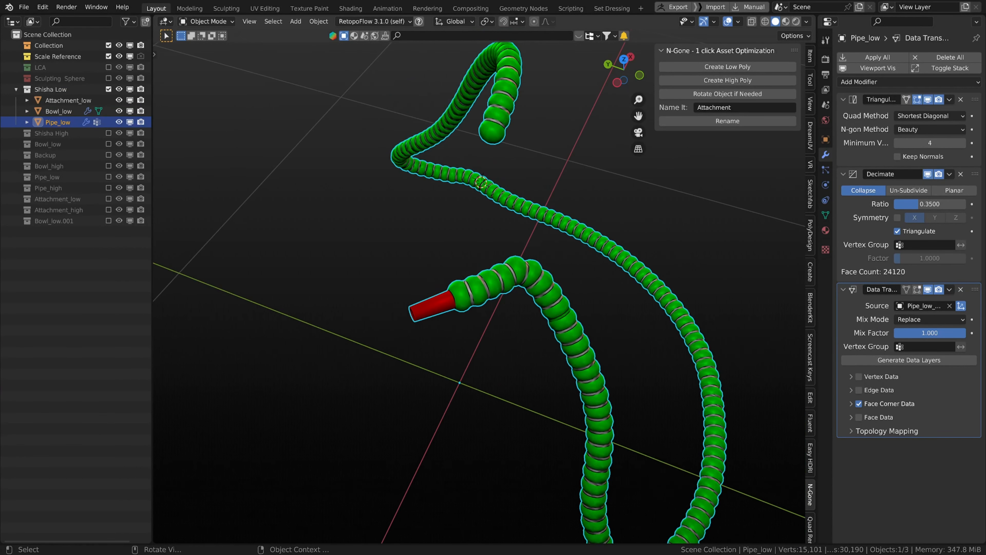
Step: Switch to Blender, select the hose mesh and zoom in on its mouthpiece end
{"action": "left_click_drag", "start_coordinate": [412, 234], "coordinate": [412, 234]}
{"action": "middle_click_drag", "start_coordinate": [469, 259], "coordinate": [457, 274]}
{"action": "scroll", "coordinate": [479, 319], "scroll_direction": "up", "scroll_amount": 9}
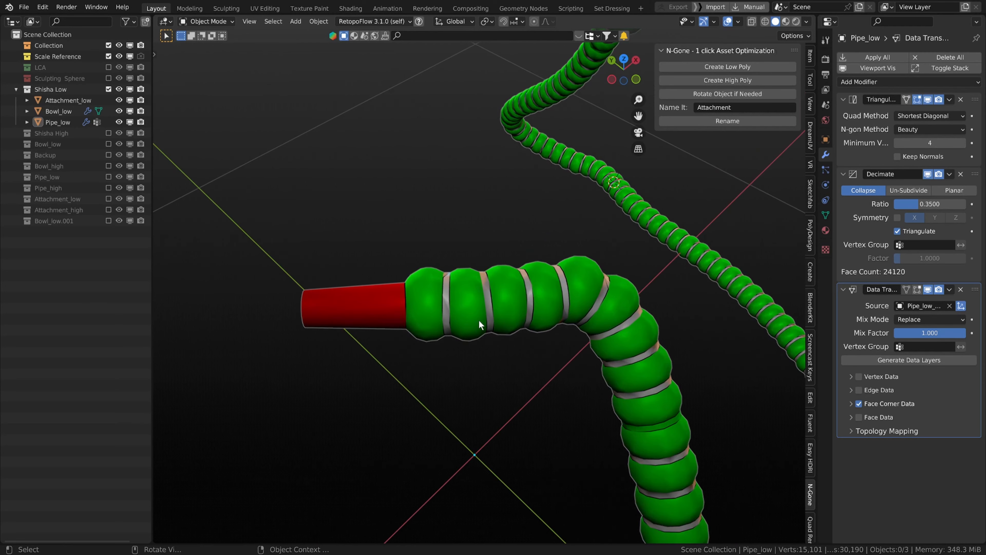
{"action": "left_click", "coordinate": [435, 318]}
{"action": "scroll", "coordinate": [434, 318], "scroll_direction": "down", "scroll_amount": 5}
{"action": "middle_click_drag", "start_coordinate": [434, 318], "coordinate": [436, 278]}
{"action": "scroll", "coordinate": [442, 299], "scroll_direction": "up", "scroll_amount": 3}
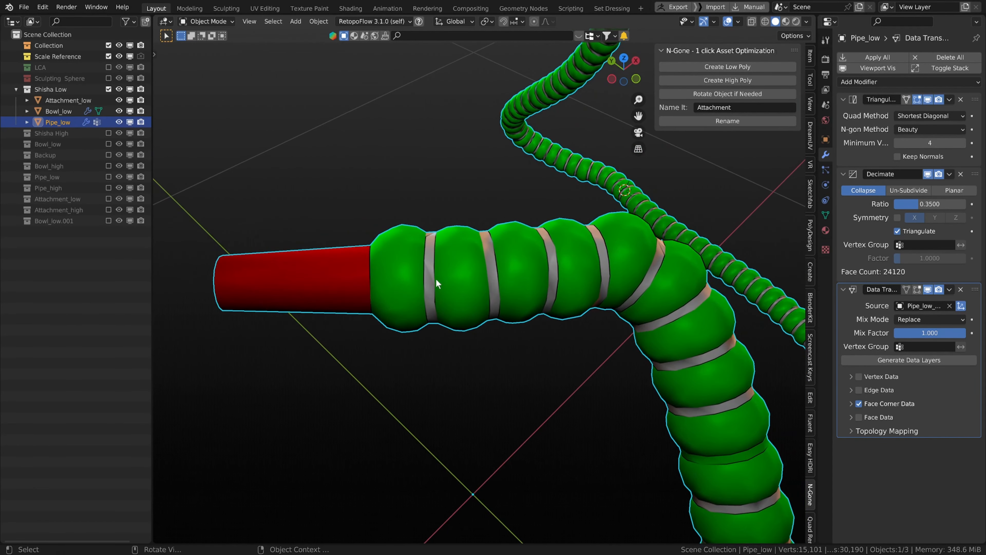
Step: Try selecting the hose's metal ring bands in Edit Mode with loop selection
{"action": "key", "text": "Tab"}
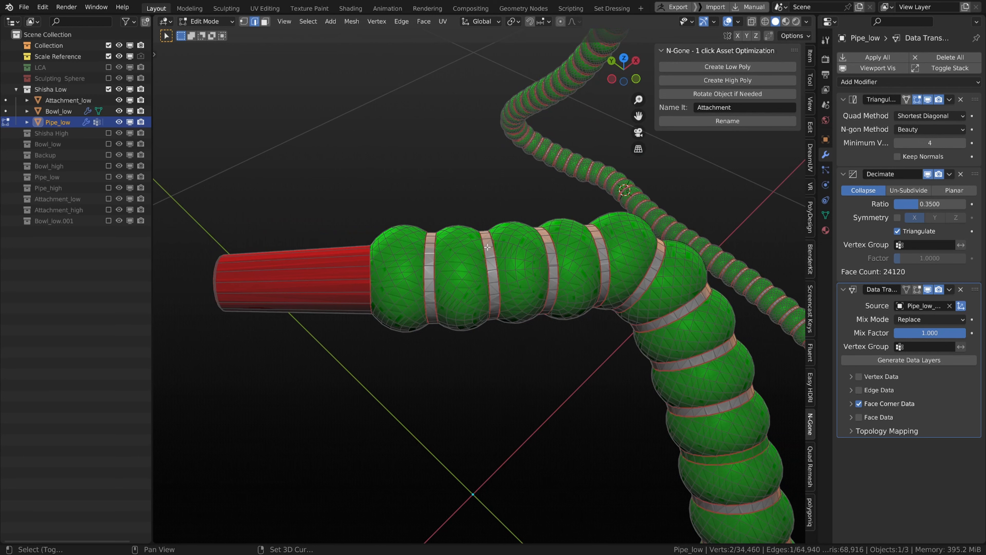
{"action": "middle_click_drag", "start_coordinate": [538, 250], "coordinate": [517, 260]}
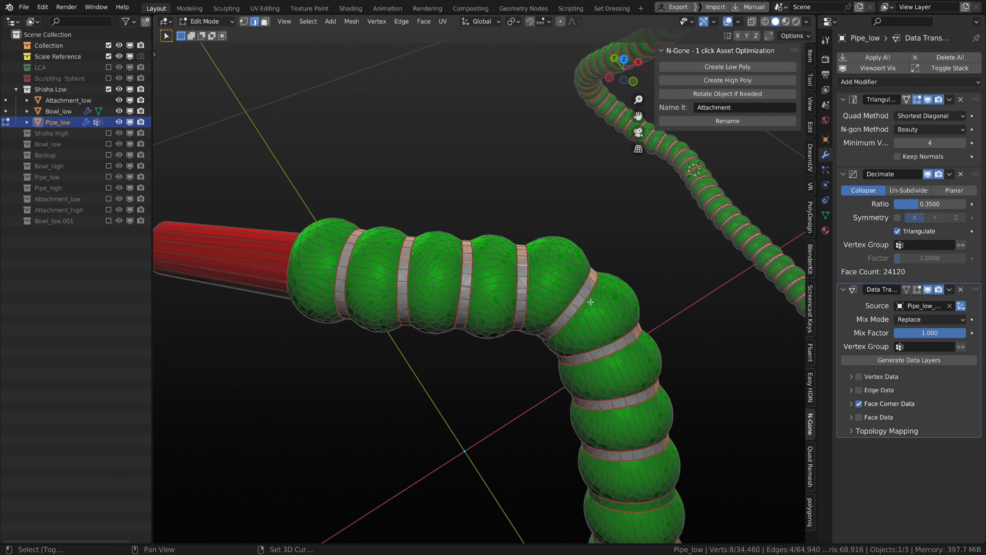
{"action": "middle_click_drag", "start_coordinate": [443, 315], "coordinate": [381, 194]}
{"action": "key", "text": "ctrl+z"}
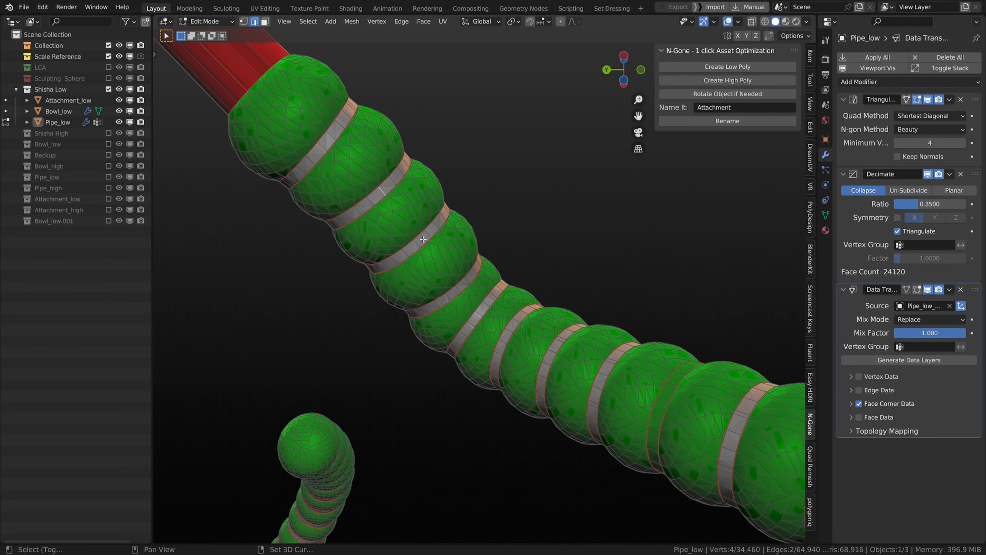
{"action": "middle_click_drag", "start_coordinate": [426, 234], "coordinate": [337, 211], "text": "shift"}
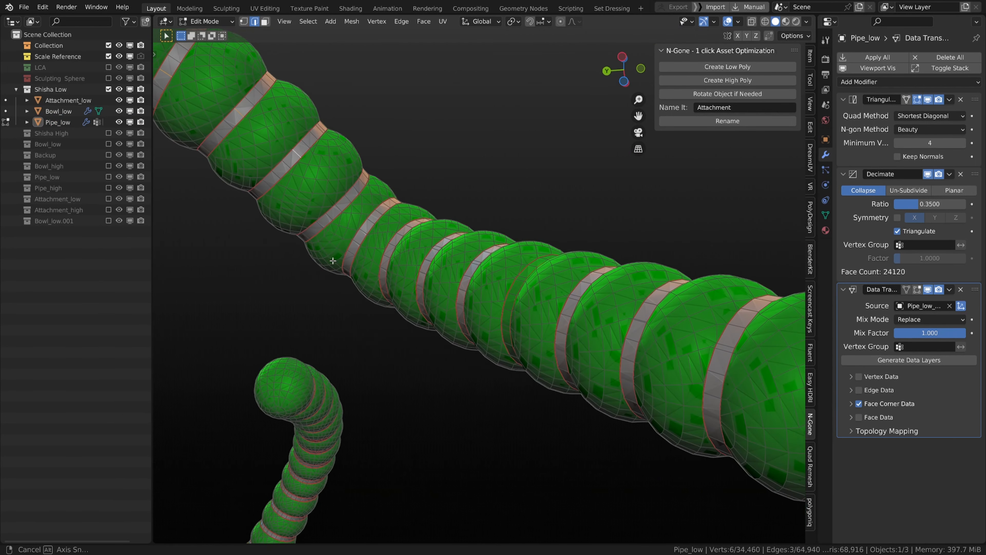
{"action": "left_click", "coordinate": [369, 233], "text": "shift"}
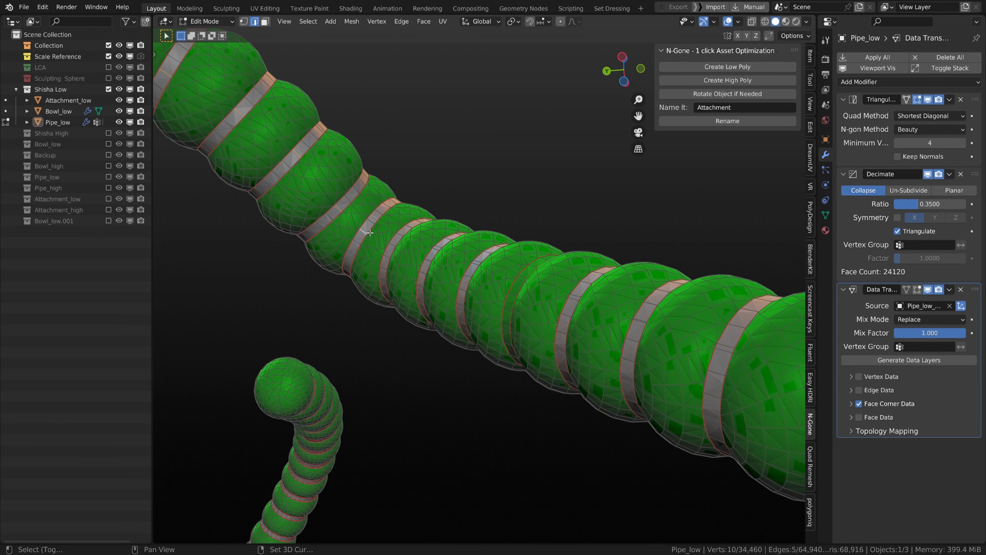
{"action": "middle_click_drag", "start_coordinate": [381, 249], "coordinate": [428, 300]}
{"action": "left_click", "coordinate": [406, 278], "text": "shift"}
{"action": "left_click", "coordinate": [353, 362], "text": "shift"}
{"action": "left_click", "coordinate": [411, 290], "text": "shift"}
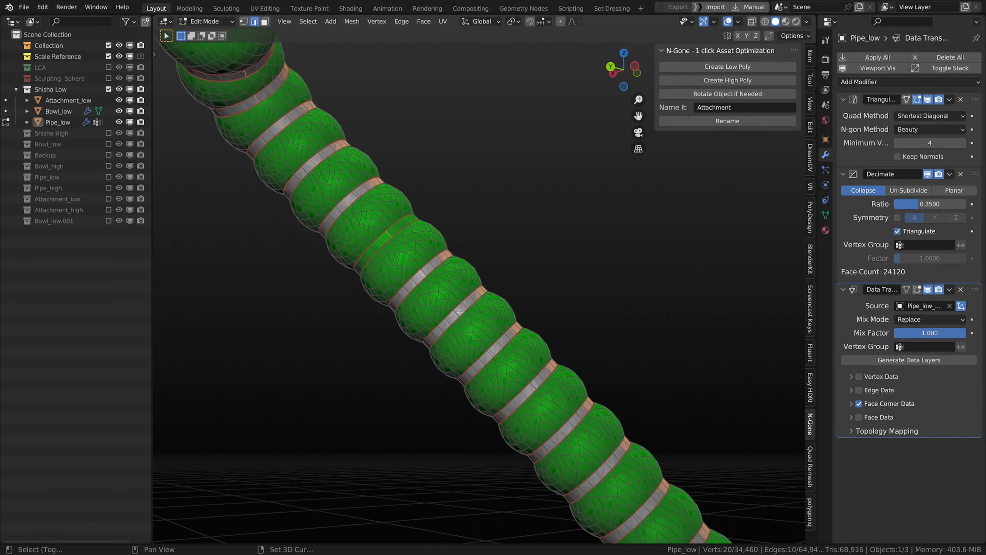
{"action": "middle_click_drag", "start_coordinate": [495, 349], "coordinate": [476, 315], "text": "shift"}
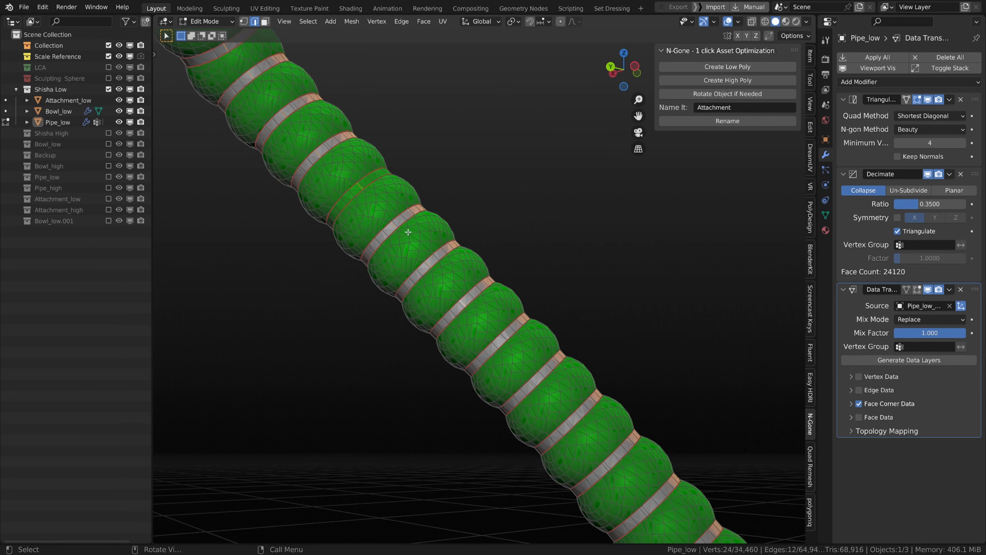
{"action": "middle_click_drag", "start_coordinate": [407, 232], "coordinate": [403, 255]}
{"action": "left_click", "coordinate": [399, 196], "text": "alt+shift"}
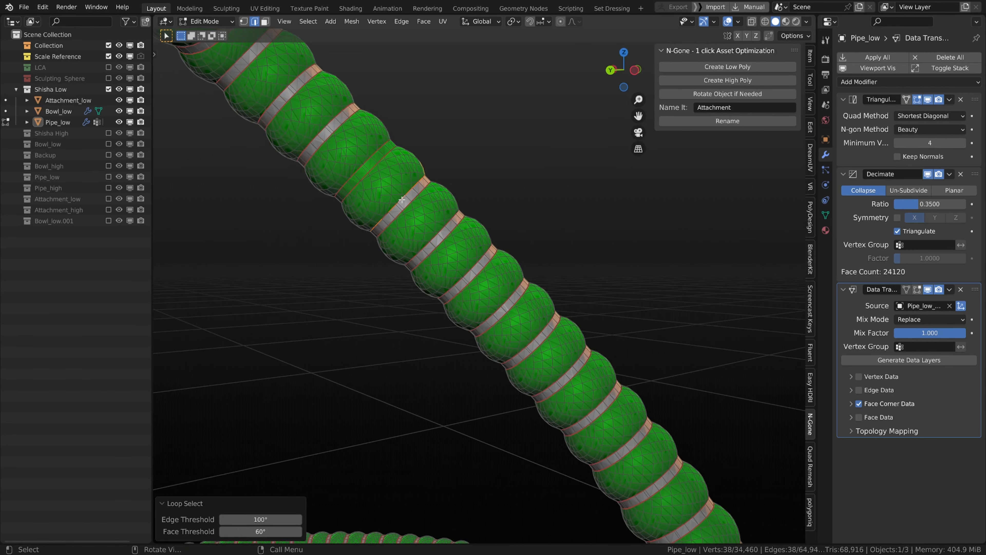
{"action": "mouse_move", "coordinate": [399, 196]}
{"action": "middle_mouse_down"}
{"action": "mouse_move", "coordinate": [337, 249]}
{"action": "mouse_move", "coordinate": [392, 224]}
{"action": "mouse_move", "coordinate": [407, 194]}
{"action": "mouse_move", "coordinate": [392, 210]}
{"action": "middle_mouse_up"}
{"action": "scroll", "coordinate": [370, 236], "scroll_direction": "up", "scroll_amount": 5}
{"action": "scroll", "coordinate": [369, 226], "scroll_direction": "down", "scroll_amount": 3}
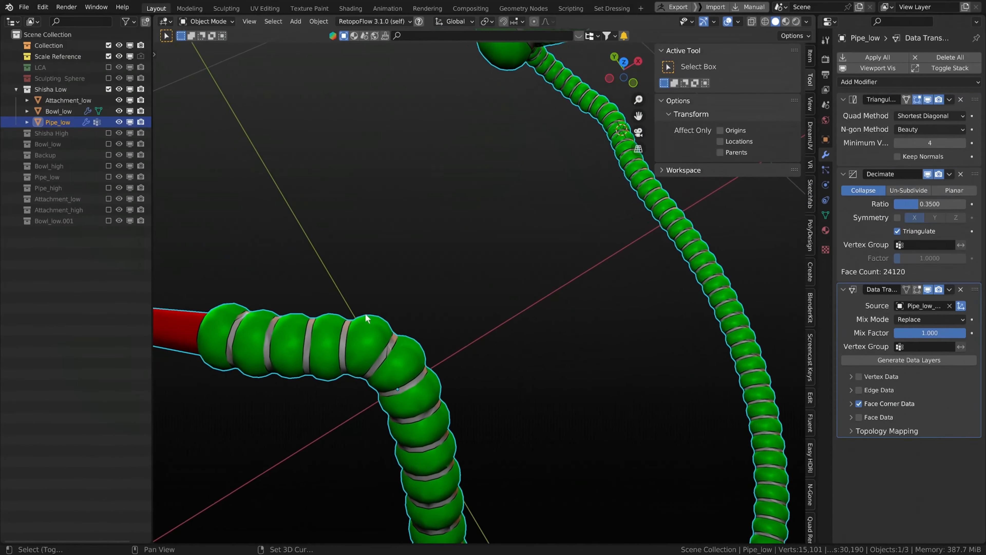
{"action": "middle_click_drag", "start_coordinate": [367, 318], "coordinate": [444, 175]}
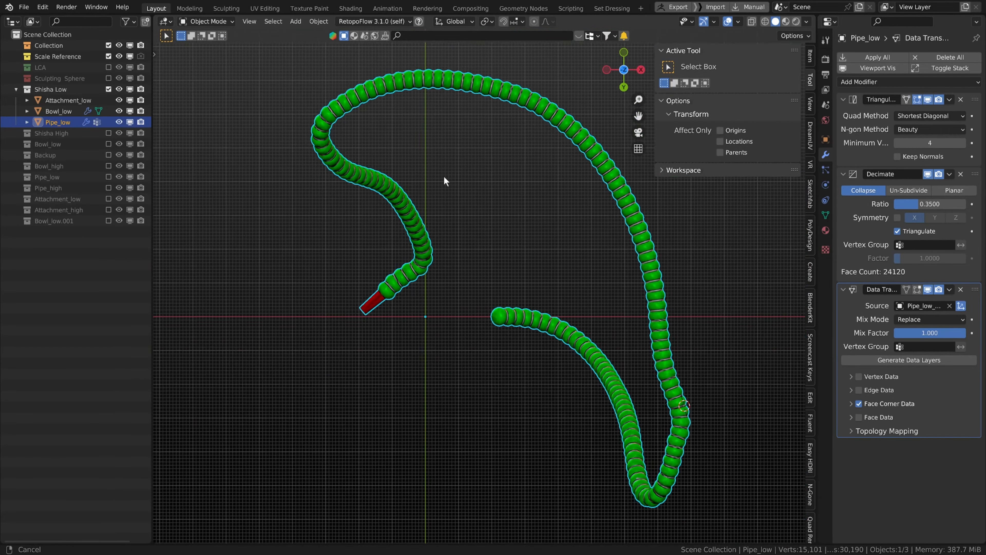
Step: Zoom in on the hose's first segments, enter Edit Mode and select a face on a ring band
{"action": "scroll", "coordinate": [282, 347], "scroll_direction": "up", "scroll_amount": 8}
{"action": "scroll", "coordinate": [339, 353], "scroll_direction": "up", "scroll_amount": 6}
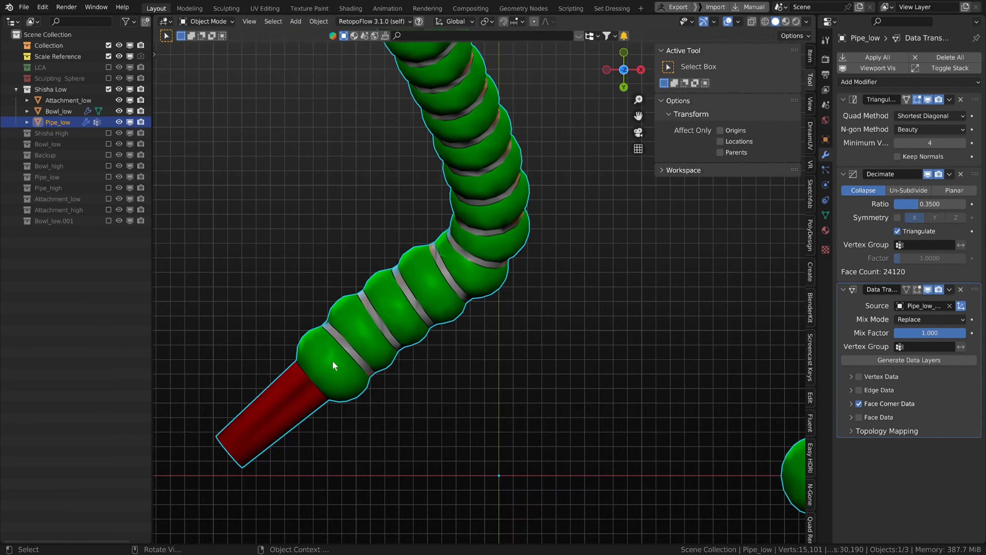
{"action": "middle_click_drag", "start_coordinate": [310, 365], "coordinate": [569, 286], "text": "shift"}
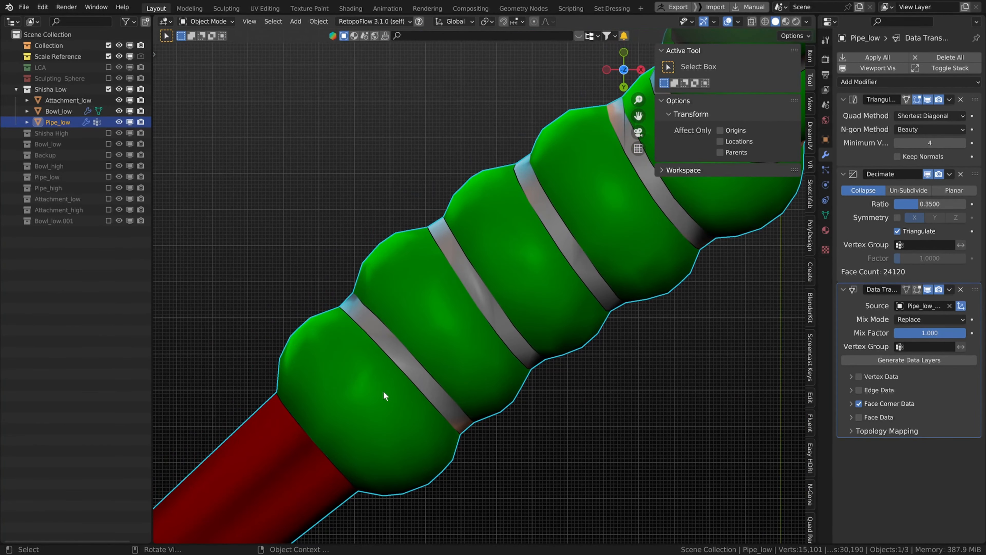
{"action": "key", "text": "Tab"}
{"action": "left_click", "coordinate": [396, 354]}
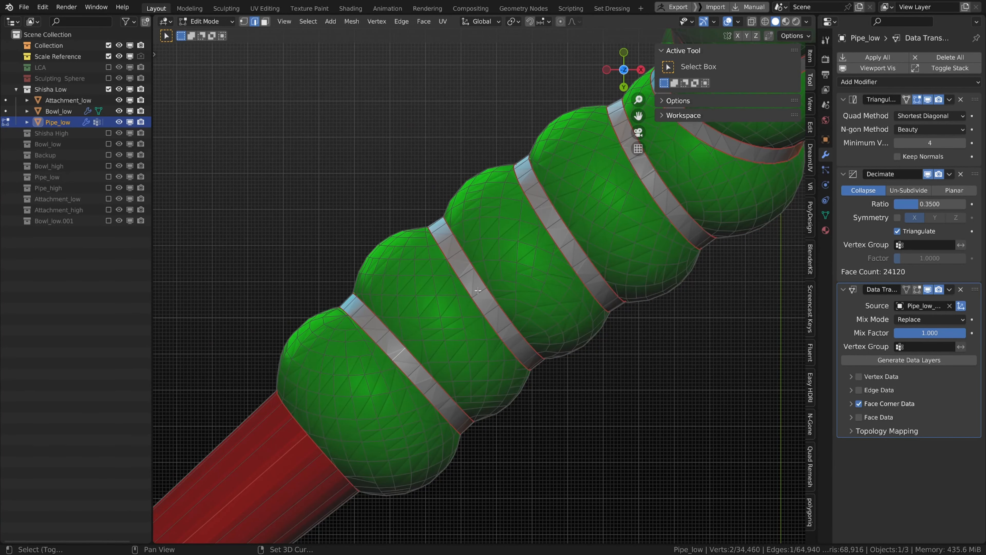
{"action": "middle_click_drag", "start_coordinate": [569, 241], "coordinate": [484, 81]}
Step: Select the linked faces of the first ring bands, delimited by seams, in the maximized viewport
{"action": "key", "text": "ctrl+l"}
{"action": "key", "text": "l"}
{"action": "scroll", "coordinate": [382, 243], "scroll_direction": "up", "scroll_amount": 5}
{"action": "key", "text": "l"}
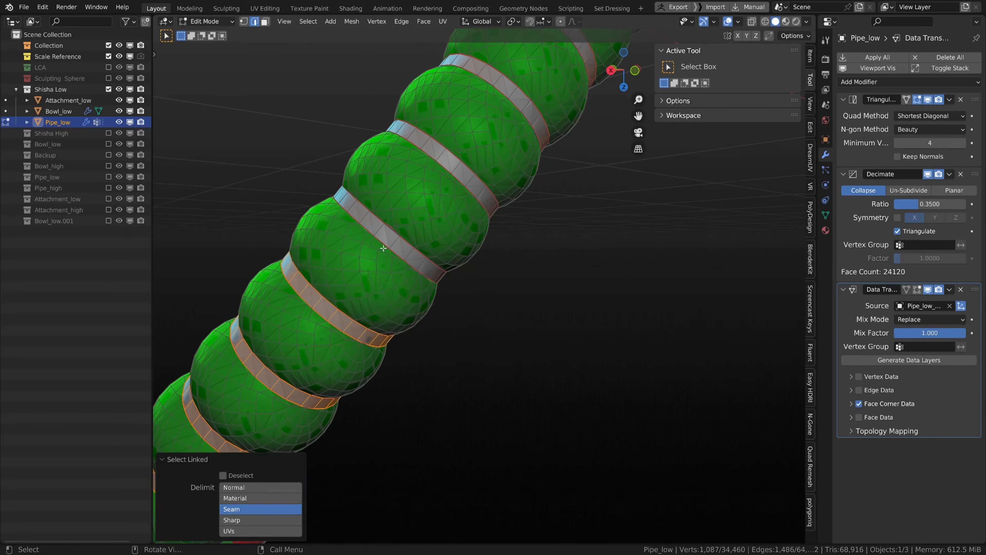
{"action": "key", "text": "ctrl+space"}
{"action": "middle_click_drag", "start_coordinate": [447, 236], "coordinate": [427, 248], "text": "shift"}
{"action": "scroll", "coordinate": [428, 248], "scroll_direction": "down", "scroll_amount": 1}
{"action": "key", "text": "l"}
{"action": "middle_click_drag", "start_coordinate": [505, 203], "coordinate": [434, 270], "text": "shift"}
Step: Add the next ring bands of the hose to the selection with linked picking, undoing one stray pick
{"action": "key", "text": "l"}
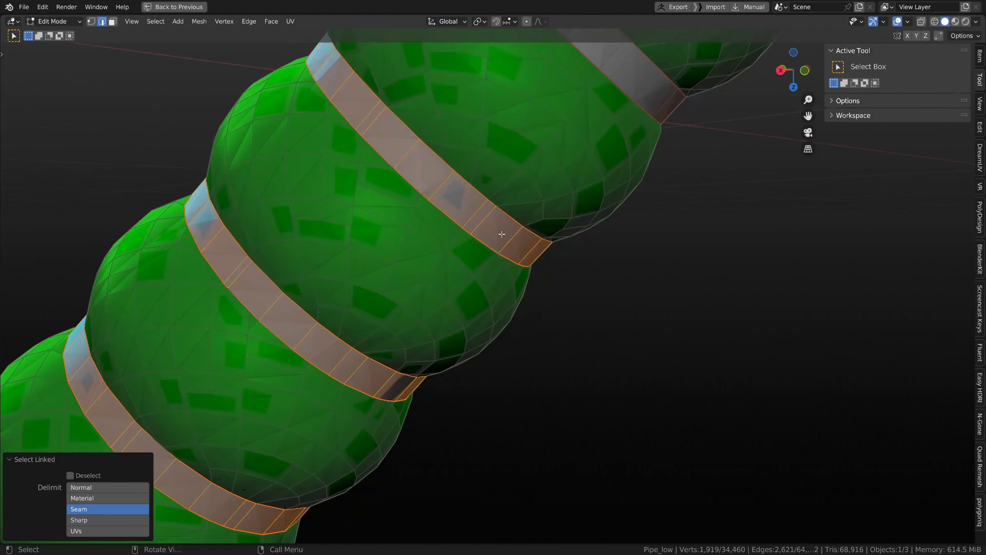
{"action": "middle_click_drag", "start_coordinate": [502, 233], "coordinate": [490, 287]}
{"action": "scroll", "coordinate": [805, 246], "scroll_direction": "down", "scroll_amount": 4}
{"action": "scroll", "coordinate": [639, 309], "scroll_direction": "down", "scroll_amount": 7}
{"action": "scroll", "coordinate": [489, 287], "scroll_direction": "up", "scroll_amount": 8}
{"action": "key", "text": "l"}
{"action": "middle_click_drag", "start_coordinate": [854, 446], "coordinate": [505, 365], "text": "shift"}
{"action": "key", "text": "l"}
{"action": "key", "text": "l"}
{"action": "key", "text": "l"}
{"action": "middle_click_drag", "start_coordinate": [702, 334], "coordinate": [352, 278]}
{"action": "key", "text": "l"}
{"action": "middle_click_drag", "start_coordinate": [330, 219], "coordinate": [409, 458], "text": "shift"}
{"action": "key", "text": "l"}
{"action": "key", "text": "l"}
{"action": "middle_click_drag", "start_coordinate": [567, 204], "coordinate": [353, 384], "text": "shift"}
{"action": "key", "text": "l"}
{"action": "key", "text": "l"}
{"action": "key", "text": "l"}
{"action": "key", "text": "ctrl+z"}
{"action": "middle_click_drag", "start_coordinate": [596, 167], "coordinate": [336, 389], "text": "shift"}
{"action": "key", "text": "3"}
Step: Continue adding ring bands along the hose's middle section to the linked face selection
{"action": "key", "text": "l"}
{"action": "scroll", "coordinate": [420, 287], "scroll_direction": "down", "scroll_amount": 2}
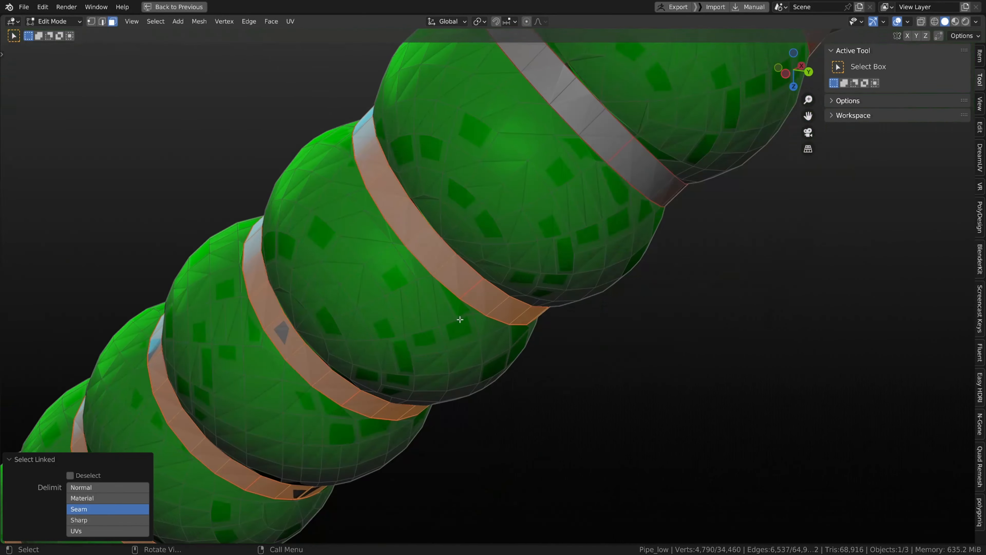
{"action": "key", "text": "l"}
{"action": "middle_click_drag", "start_coordinate": [550, 183], "coordinate": [496, 362], "text": "shift"}
{"action": "middle_click_drag", "start_coordinate": [462, 101], "coordinate": [442, 349], "text": "shift"}
{"action": "key", "text": "l"}
{"action": "key", "text": "l"}
{"action": "scroll", "coordinate": [432, 173], "scroll_direction": "down", "scroll_amount": 5}
{"action": "middle_click_drag", "start_coordinate": [433, 173], "coordinate": [737, 365], "text": "shift"}
{"action": "key", "text": "l"}
{"action": "key", "text": "l"}
{"action": "key", "text": "l"}
{"action": "key", "text": "l"}
{"action": "key", "text": "l"}
{"action": "key", "text": "l"}
{"action": "key", "text": "l"}
{"action": "key", "text": "l"}
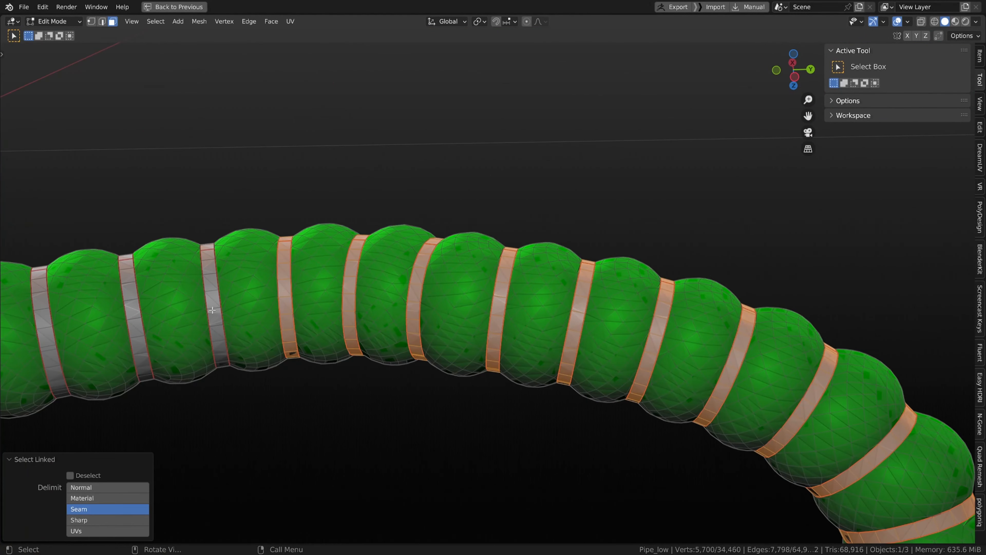
{"action": "middle_click_drag", "start_coordinate": [290, 338], "coordinate": [323, 340]}
{"action": "middle_click_drag", "start_coordinate": [322, 340], "coordinate": [629, 361], "text": "shift"}
{"action": "key", "text": "l"}
{"action": "key", "text": "l"}
Step: Add the remaining ring bands toward the far end of the hose to the selection
{"action": "key", "text": "l"}
{"action": "key", "text": "l"}
{"action": "key", "text": "l"}
{"action": "key", "text": "l"}
{"action": "key", "text": "l"}
{"action": "key", "text": "l"}
{"action": "key", "text": "l"}
{"action": "key", "text": "l"}
{"action": "middle_click_drag", "start_coordinate": [54, 426], "coordinate": [634, 311], "text": "shift"}
{"action": "key", "text": "l"}
{"action": "key", "text": "l"}
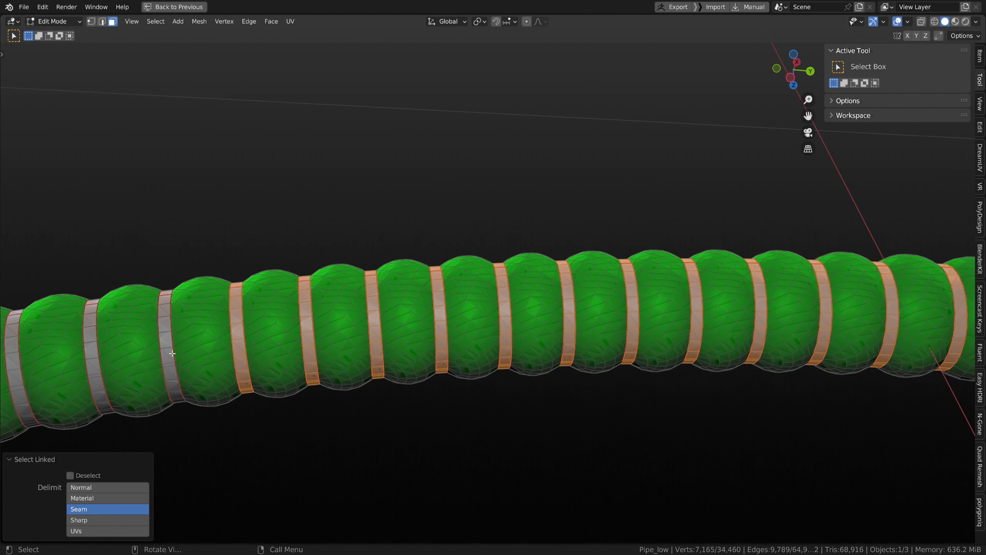
{"action": "middle_click_drag", "start_coordinate": [172, 354], "coordinate": [249, 355]}
{"action": "middle_click_drag", "start_coordinate": [249, 356], "coordinate": [431, 354], "text": "shift"}
{"action": "key", "text": "l"}
{"action": "key", "text": "l"}
{"action": "key", "text": "l"}
{"action": "key", "text": "l"}
{"action": "key", "text": "l"}
{"action": "scroll", "coordinate": [40, 359], "scroll_direction": "down", "scroll_amount": 3}
{"action": "middle_click_drag", "start_coordinate": [39, 359], "coordinate": [673, 346], "text": "shift"}
{"action": "key", "text": "l"}
{"action": "key", "text": "l"}
{"action": "key", "text": "l"}
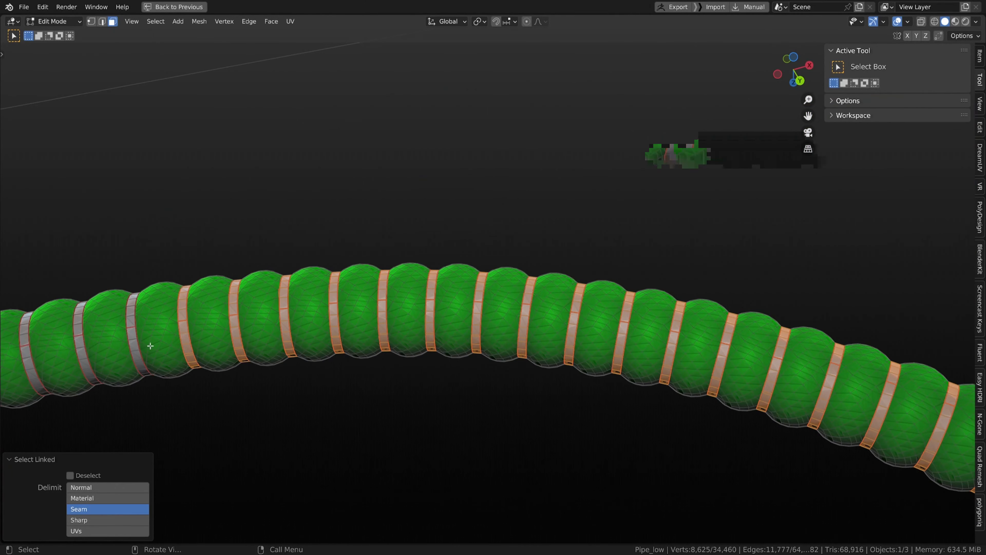
{"action": "middle_click_drag", "start_coordinate": [150, 346], "coordinate": [174, 347]}
{"action": "middle_click_drag", "start_coordinate": [174, 347], "coordinate": [346, 382], "text": "shift"}
{"action": "key", "text": "l"}
{"action": "key", "text": "l"}
{"action": "key", "text": "l"}
{"action": "key", "text": "l"}
{"action": "key", "text": "l"}
{"action": "key", "text": "l"}
{"action": "key", "text": "l"}
{"action": "key", "text": "l"}
Step: Zoom out to inspect the ring band selection along the entire hose
{"action": "scroll", "coordinate": [474, 249], "scroll_direction": "down", "scroll_amount": 4}
{"action": "middle_click_drag", "start_coordinate": [473, 248], "coordinate": [504, 297]}
{"action": "middle_click_drag", "start_coordinate": [505, 297], "coordinate": [225, 260], "text": "shift"}
{"action": "scroll", "coordinate": [491, 306], "scroll_direction": "down", "scroll_amount": 4}
{"action": "middle_click_drag", "start_coordinate": [495, 247], "coordinate": [461, 345]}
{"action": "scroll", "coordinate": [451, 246], "scroll_direction": "up", "scroll_amount": 3}
{"action": "scroll", "coordinate": [479, 281], "scroll_direction": "up", "scroll_amount": 3}
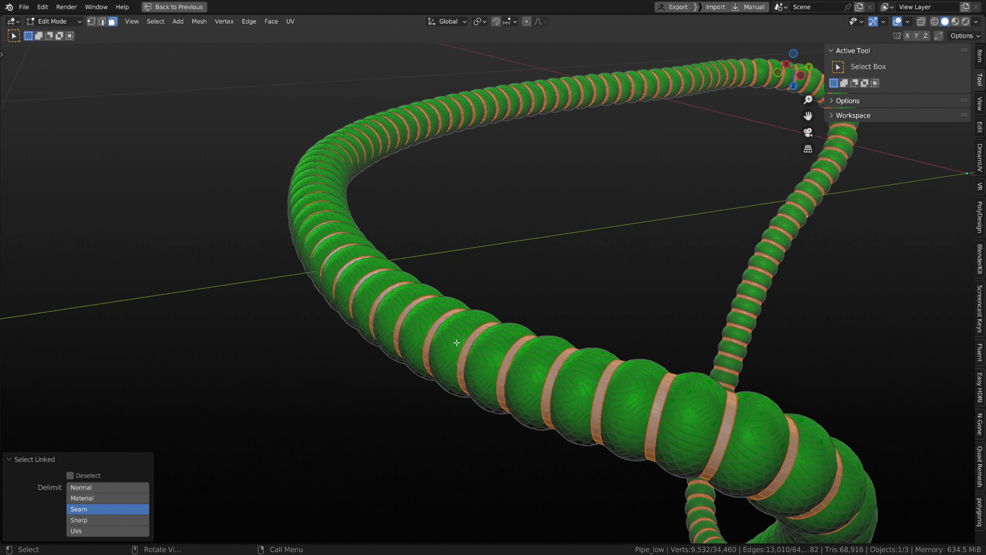
{"action": "scroll", "coordinate": [456, 342], "scroll_direction": "up", "scroll_amount": 2}
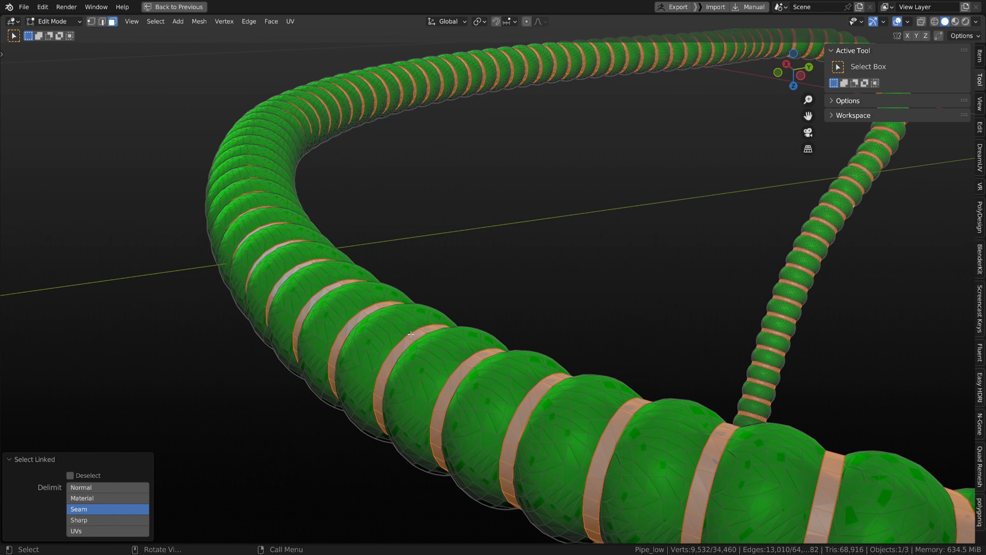
{"action": "scroll", "coordinate": [398, 355], "scroll_direction": "down", "scroll_amount": 3}
{"action": "scroll", "coordinate": [401, 350], "scroll_direction": "up", "scroll_amount": 2}
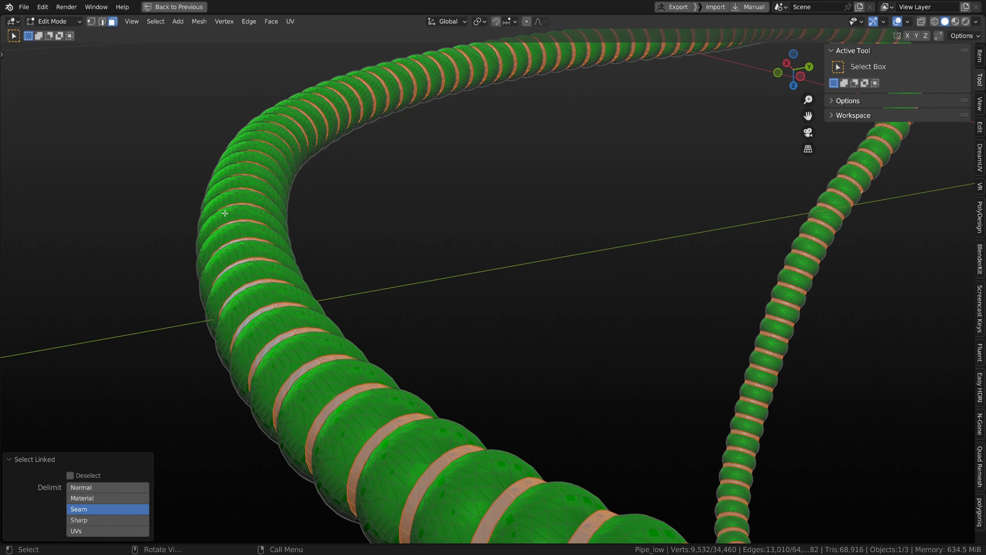
Step: Restore the viewport layout and switch to the UV Editing workspace to inspect the hose's UV layout
{"action": "key", "text": "ctrl+space"}
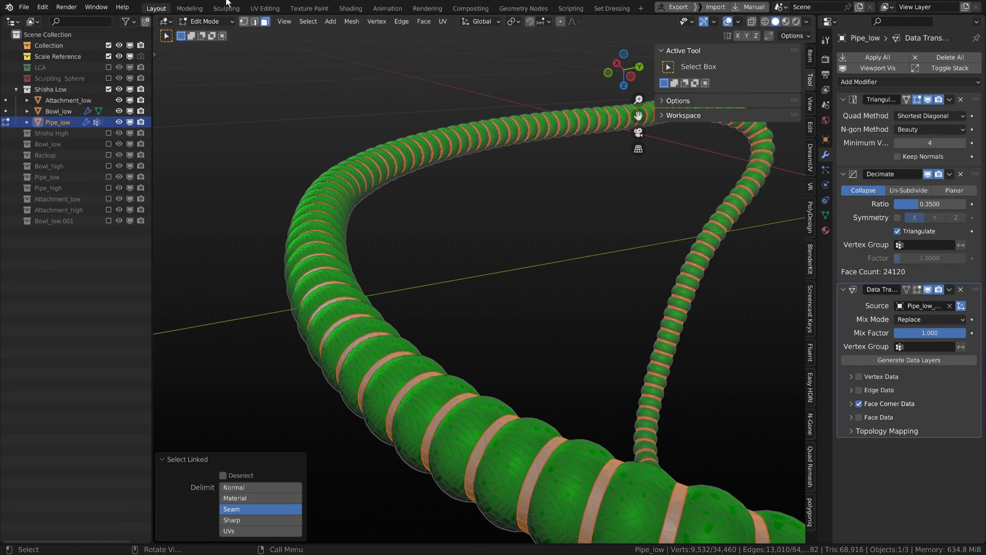
{"action": "left_click", "coordinate": [268, 11]}
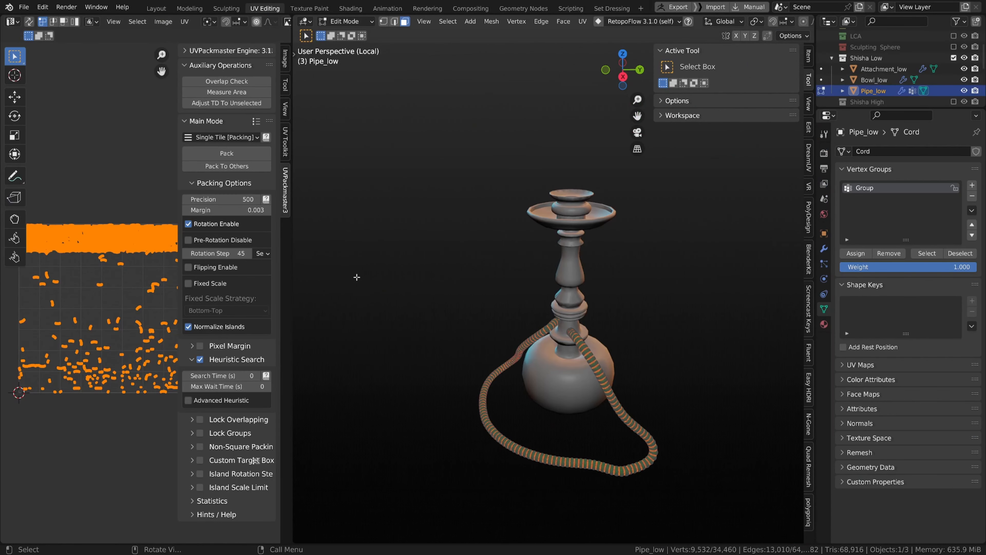
{"action": "scroll", "coordinate": [543, 303], "scroll_direction": "up", "scroll_amount": 3}
{"action": "scroll", "coordinate": [102, 347], "scroll_direction": "up", "scroll_amount": 1}
{"action": "scroll", "coordinate": [102, 346], "scroll_direction": "down", "scroll_amount": 1}
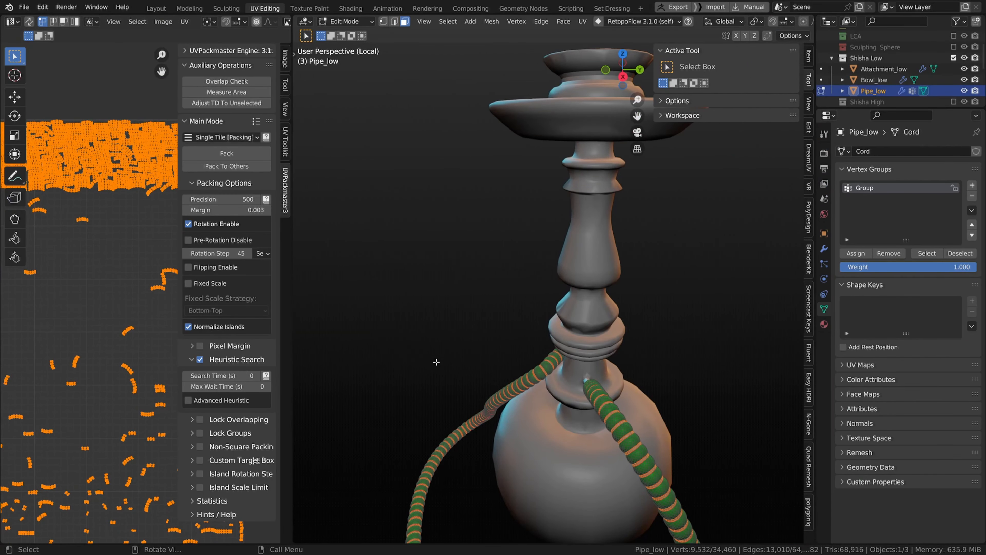
{"action": "scroll", "coordinate": [436, 363], "scroll_direction": "down", "scroll_amount": 2}
{"action": "middle_click_drag", "start_coordinate": [349, 365], "coordinate": [429, 367]}
{"action": "scroll", "coordinate": [407, 370], "scroll_direction": "down", "scroll_amount": 1}
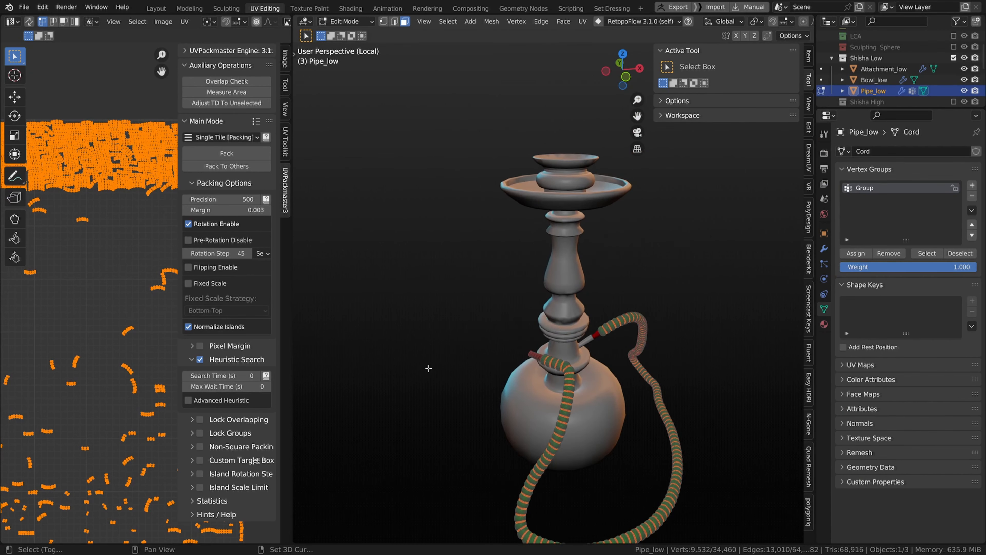
{"action": "scroll", "coordinate": [86, 328], "scroll_direction": "up", "scroll_amount": 5}
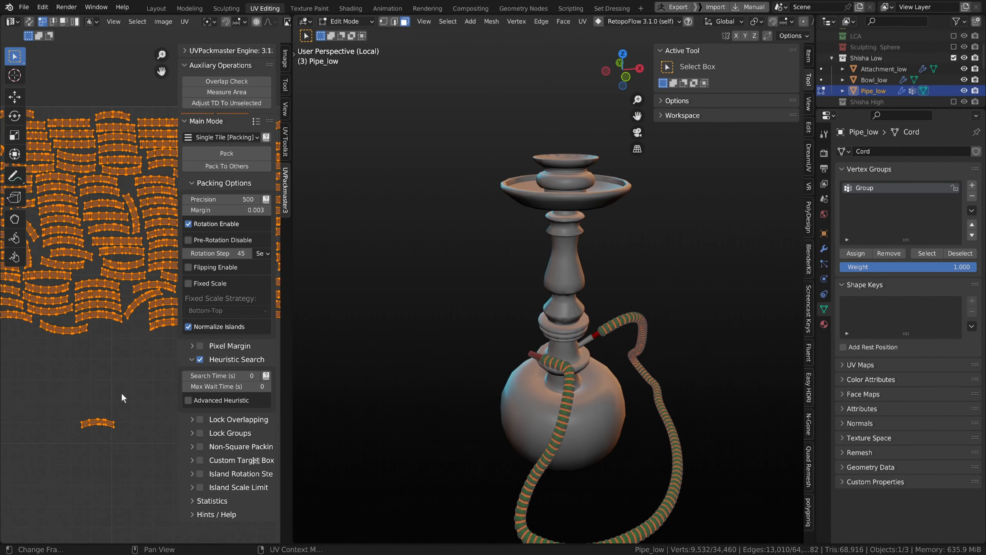
{"action": "scroll", "coordinate": [122, 392], "scroll_direction": "down", "scroll_amount": 4}
{"action": "middle_click_drag", "start_coordinate": [119, 387], "coordinate": [115, 369]}
{"action": "scroll", "coordinate": [115, 368], "scroll_direction": "up", "scroll_amount": 4}
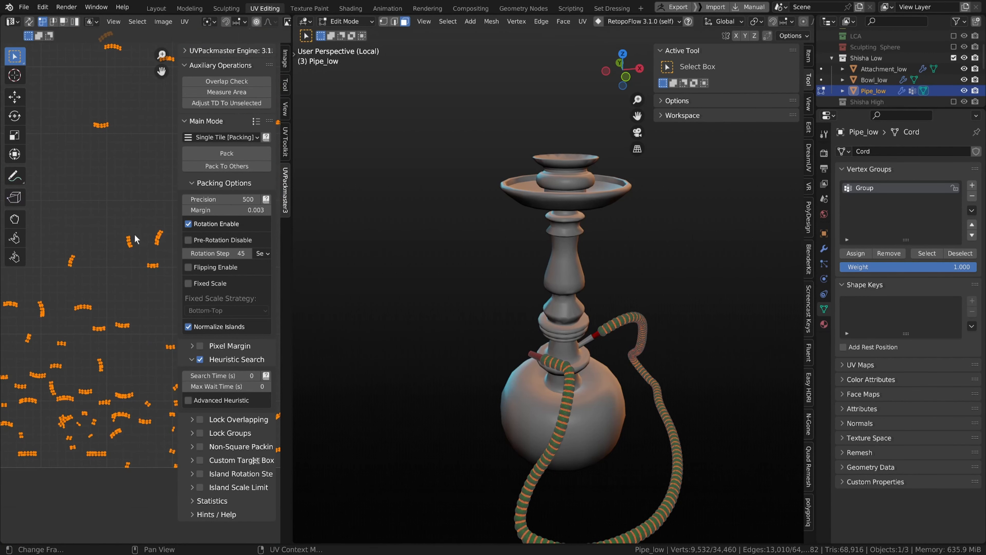
{"action": "scroll", "coordinate": [113, 299], "scroll_direction": "down", "scroll_amount": 3}
{"action": "scroll", "coordinate": [113, 299], "scroll_direction": "up", "scroll_amount": 1}
{"action": "middle_click_drag", "start_coordinate": [114, 299], "coordinate": [111, 315]}
{"action": "scroll", "coordinate": [110, 315], "scroll_direction": "down", "scroll_amount": 2}
{"action": "scroll", "coordinate": [112, 319], "scroll_direction": "down", "scroll_amount": 2}
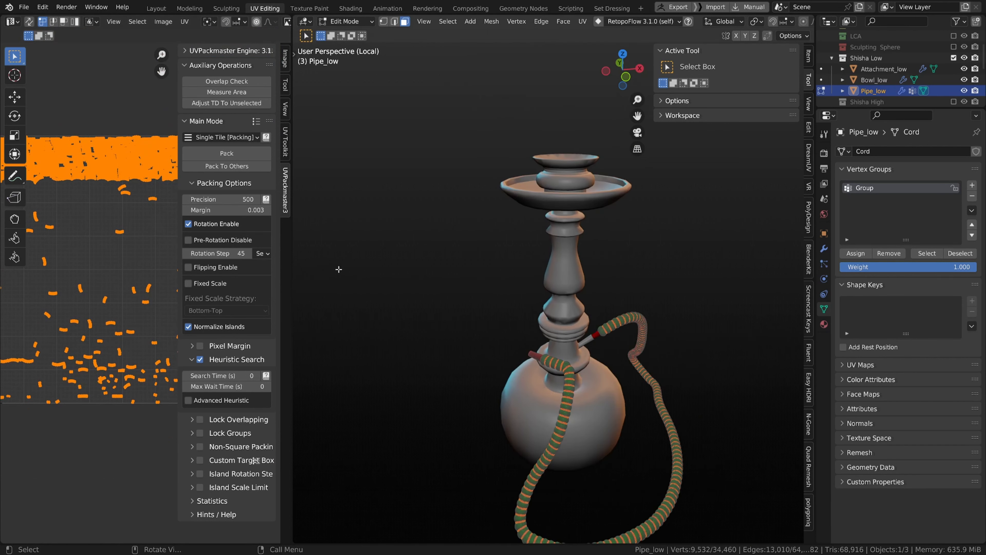
Step: Hide the UV editor's sidebar and toolbar and resize the UV editor and 3D viewport areas
{"action": "key", "text": "u"}
{"action": "key", "text": "n"}
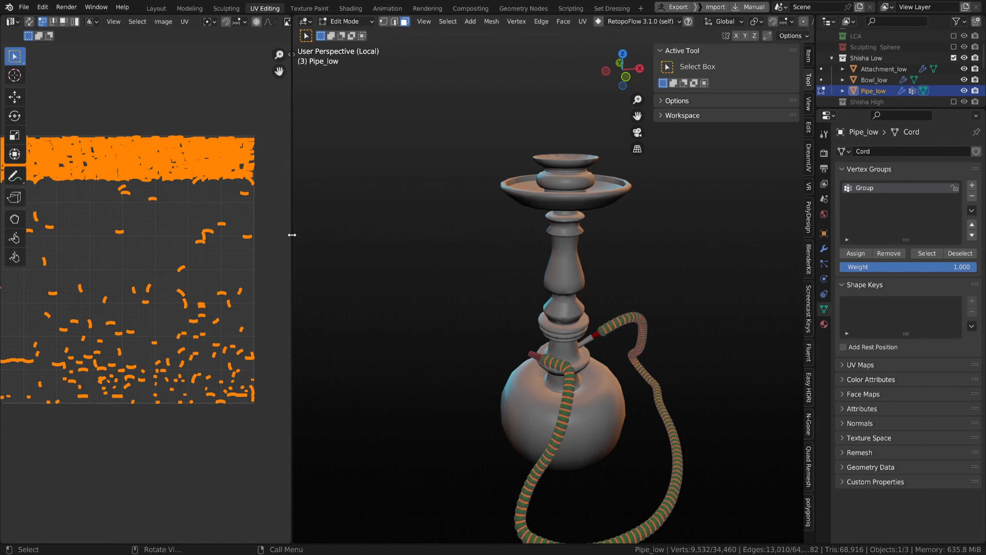
{"action": "left_click_drag", "start_coordinate": [292, 234], "coordinate": [469, 235]}
{"action": "key", "text": "t"}
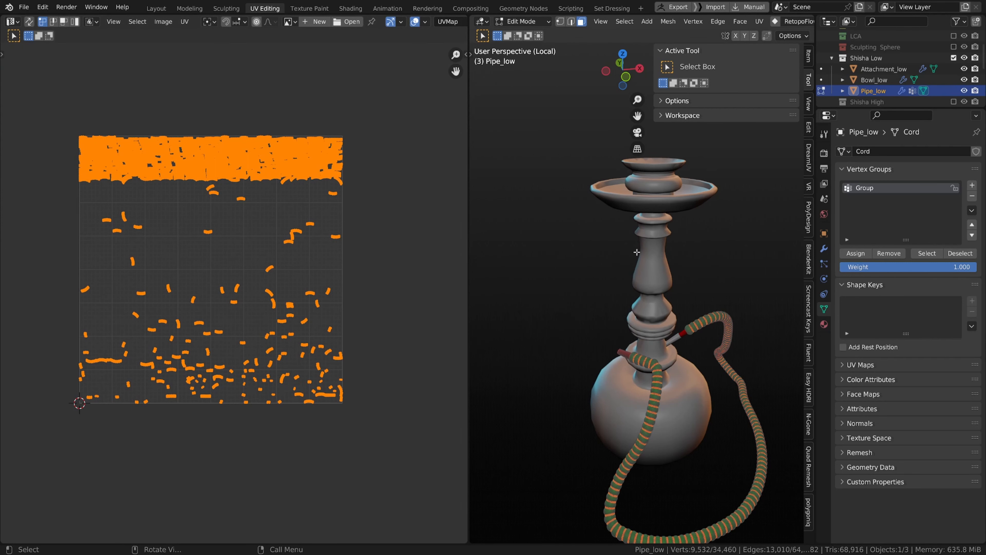
{"action": "key", "text": "n"}
{"action": "scroll", "coordinate": [494, 282], "scroll_direction": "up", "scroll_amount": 2}
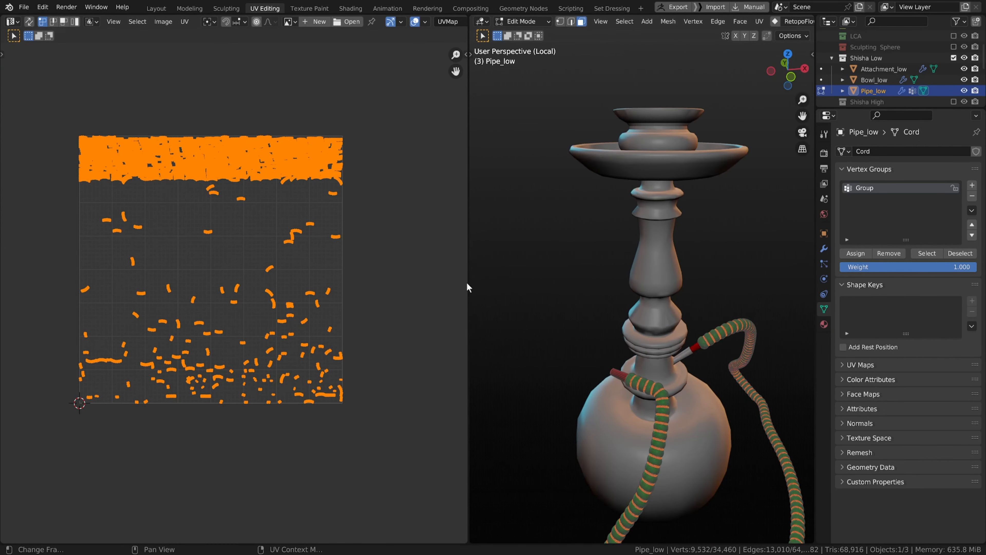
{"action": "left_click_drag", "start_coordinate": [469, 286], "coordinate": [405, 287]}
{"action": "scroll", "coordinate": [497, 295], "scroll_direction": "up", "scroll_amount": 1}
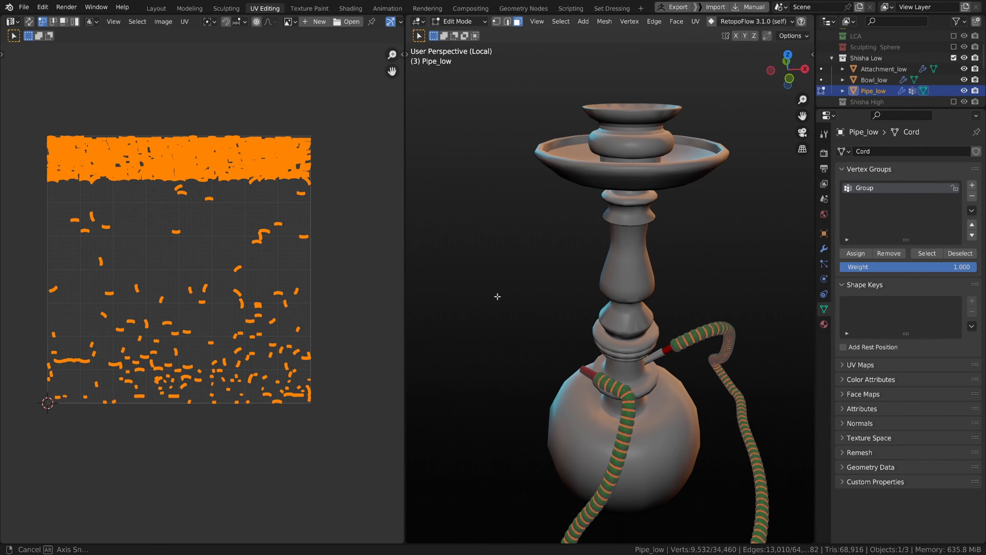
Step: Unwrap the selected ring band faces and zoom into the resulting UV islands
{"action": "key", "text": "u"}
{"action": "left_click", "coordinate": [498, 297]}
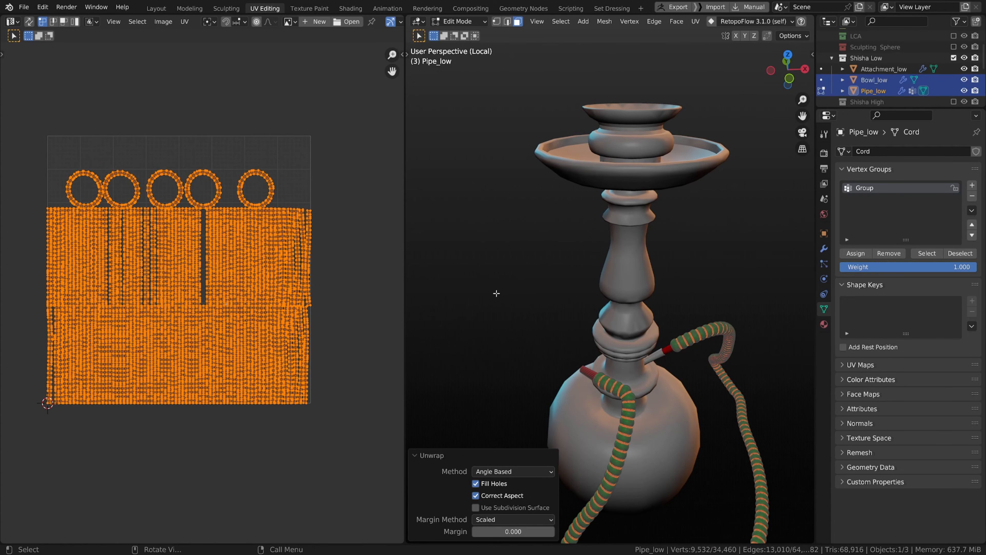
{"action": "scroll", "coordinate": [251, 256], "scroll_direction": "up", "scroll_amount": 4}
{"action": "scroll", "coordinate": [421, 292], "scroll_direction": "up", "scroll_amount": 2}
{"action": "scroll", "coordinate": [421, 292], "scroll_direction": "down", "scroll_amount": 2}
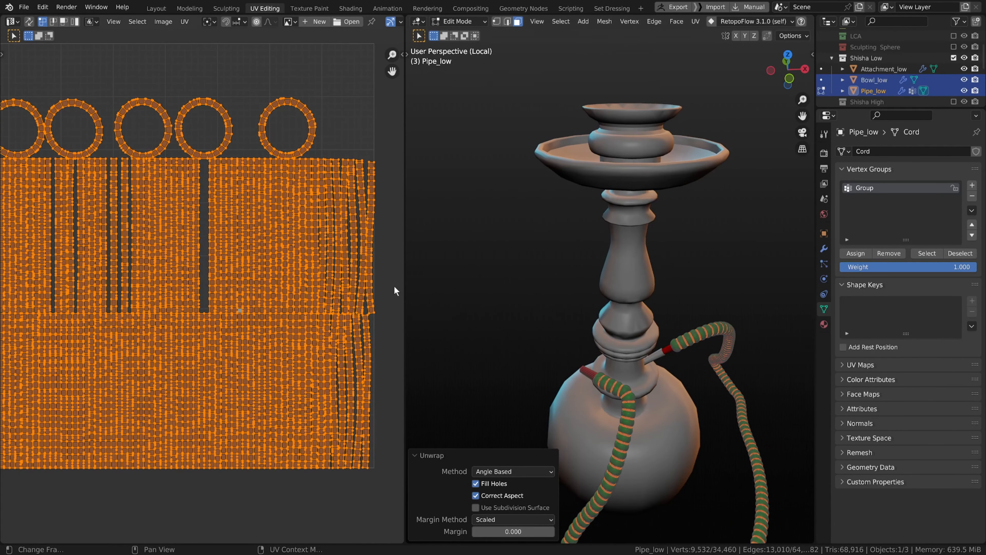
{"action": "scroll", "coordinate": [293, 213], "scroll_direction": "up", "scroll_amount": 4}
{"action": "scroll", "coordinate": [270, 400], "scroll_direction": "down", "scroll_amount": 4}
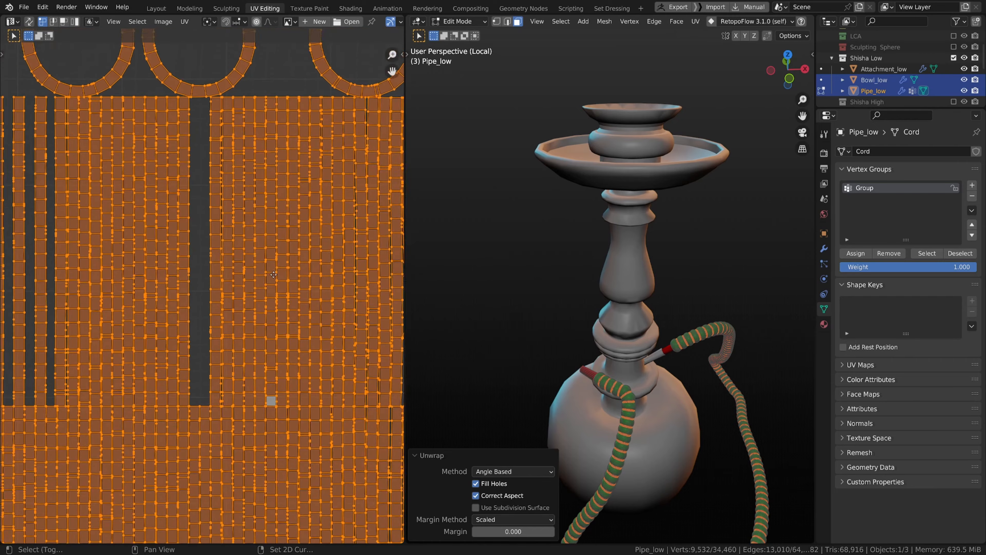
{"action": "scroll", "coordinate": [266, 323], "scroll_direction": "up", "scroll_amount": 4}
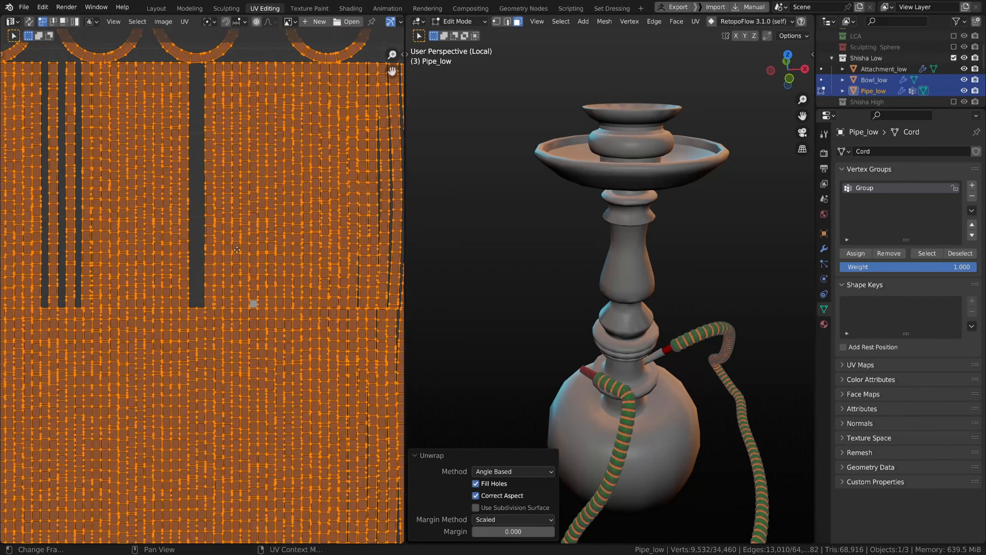
{"action": "scroll", "coordinate": [229, 241], "scroll_direction": "down", "scroll_amount": 5}
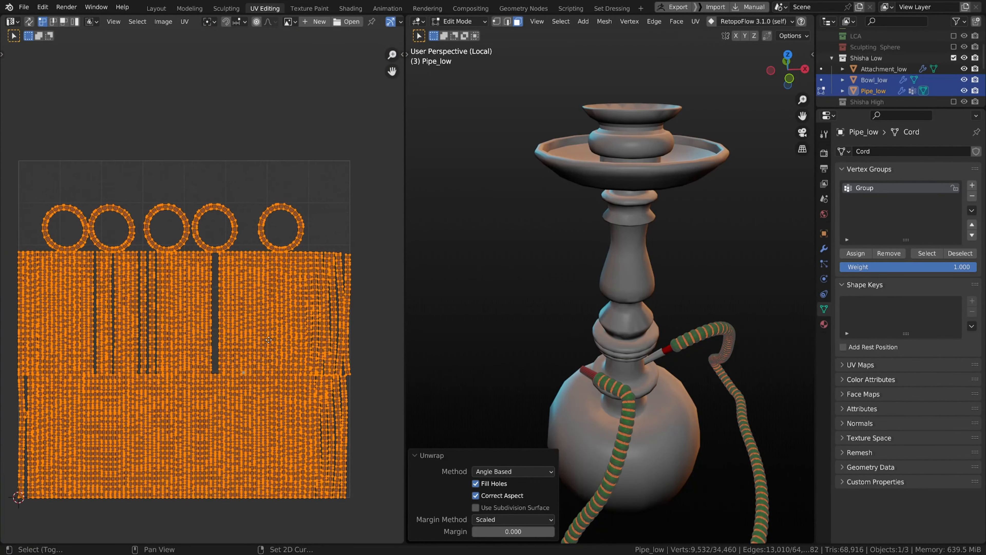
Step: Select the circular ring band UV islands and try to straighten them from Quick Favorites
{"action": "left_click_drag", "start_coordinate": [10, 183], "coordinate": [338, 242]}
{"action": "key", "text": "ctrl+l"}
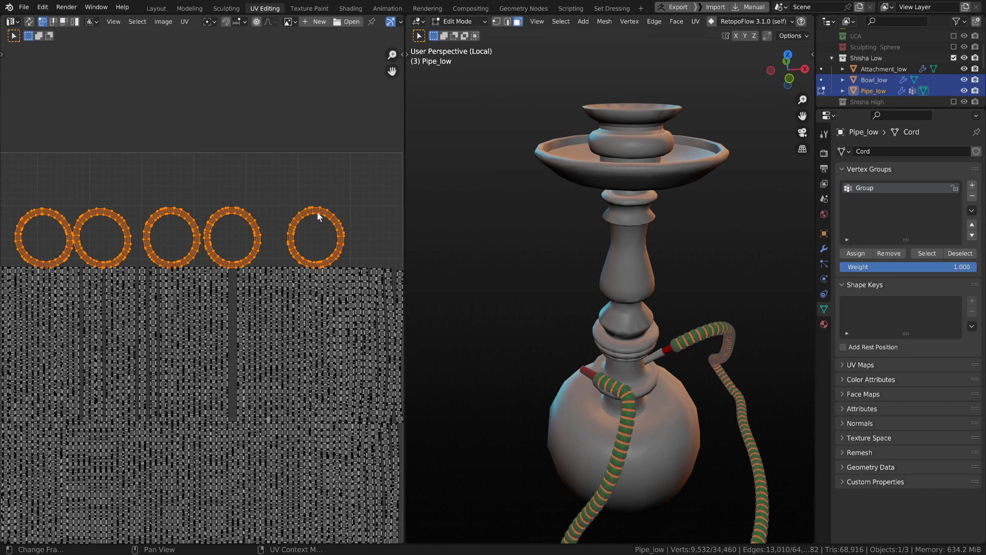
{"action": "key", "text": "q"}
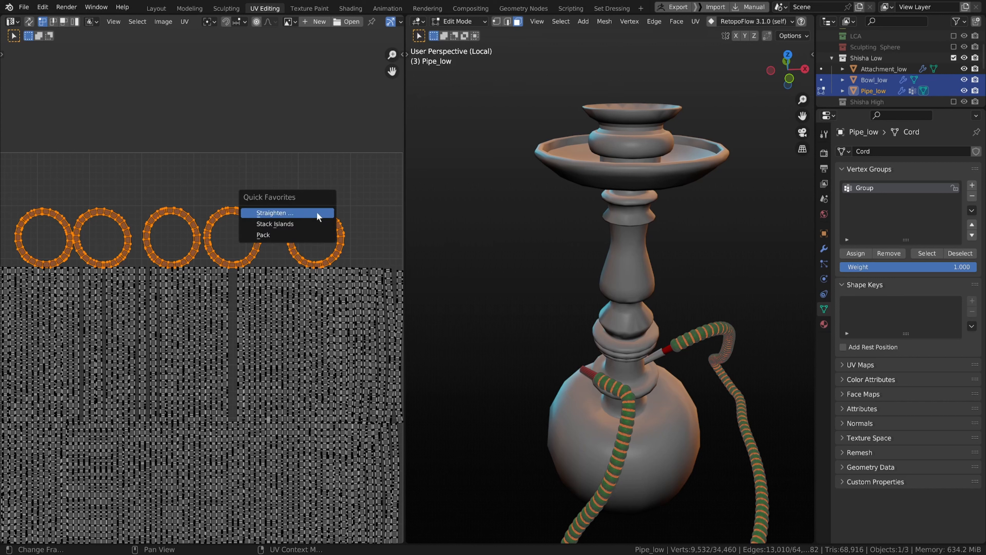
{"action": "left_click", "coordinate": [317, 212]}
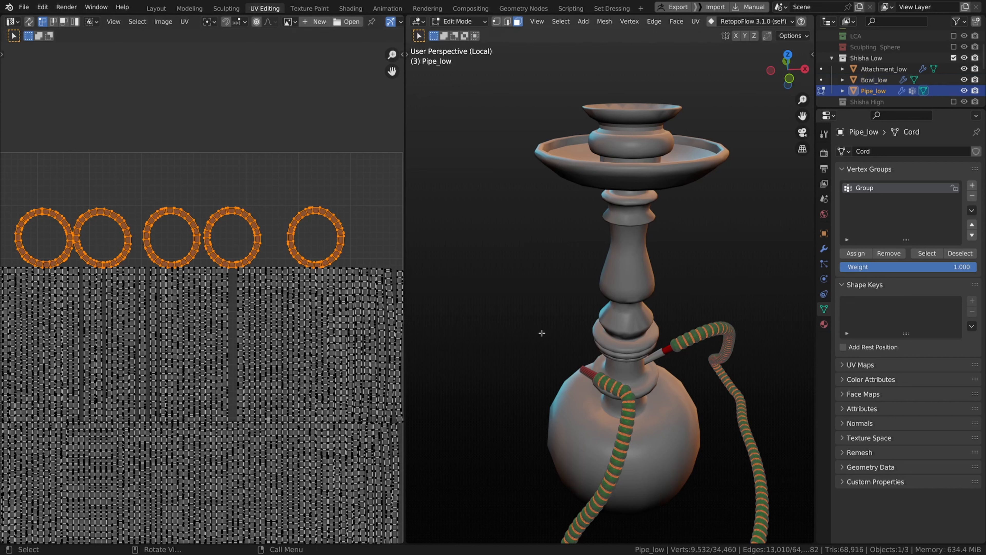
{"action": "middle_click_drag", "start_coordinate": [542, 333], "coordinate": [505, 112], "text": "shift"}
{"action": "scroll", "coordinate": [566, 357], "scroll_direction": "up", "scroll_amount": 3}
{"action": "middle_click_drag", "start_coordinate": [565, 356], "coordinate": [565, 363]}
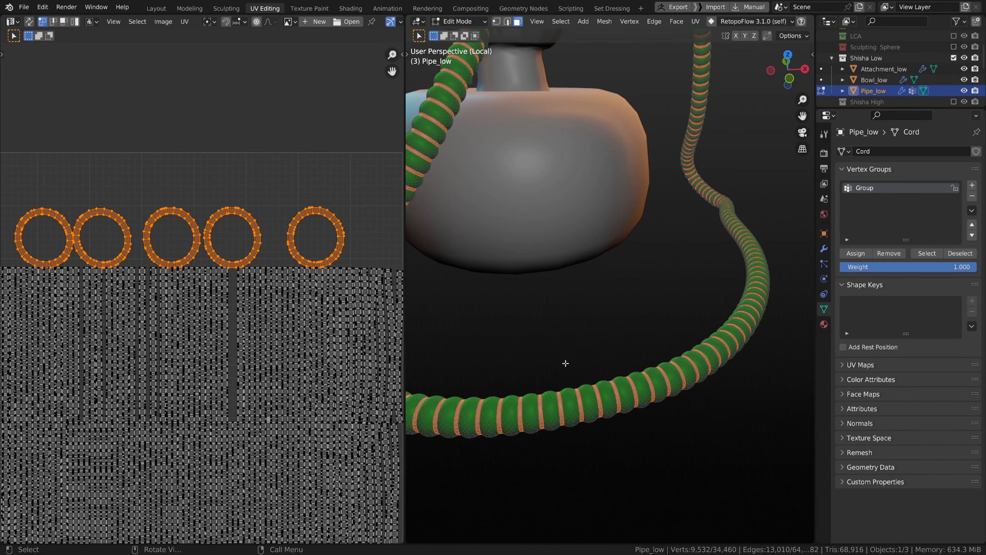
{"action": "left_click", "coordinate": [540, 414]}
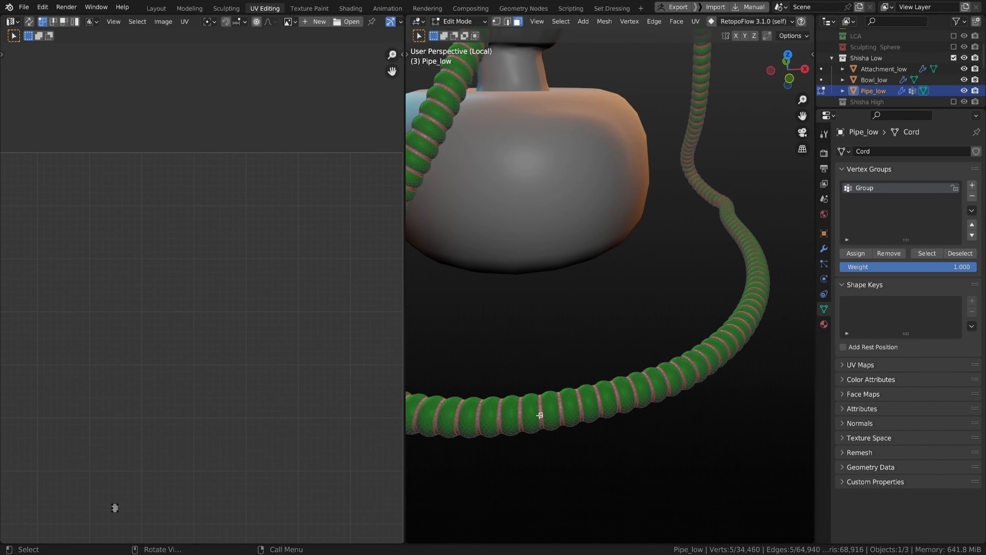
{"action": "scroll", "coordinate": [540, 415], "scroll_direction": "down", "scroll_amount": 5}
{"action": "middle_click_drag", "start_coordinate": [540, 416], "coordinate": [715, 462], "text": "shift"}
{"action": "scroll", "coordinate": [544, 443], "scroll_direction": "up", "scroll_amount": 4}
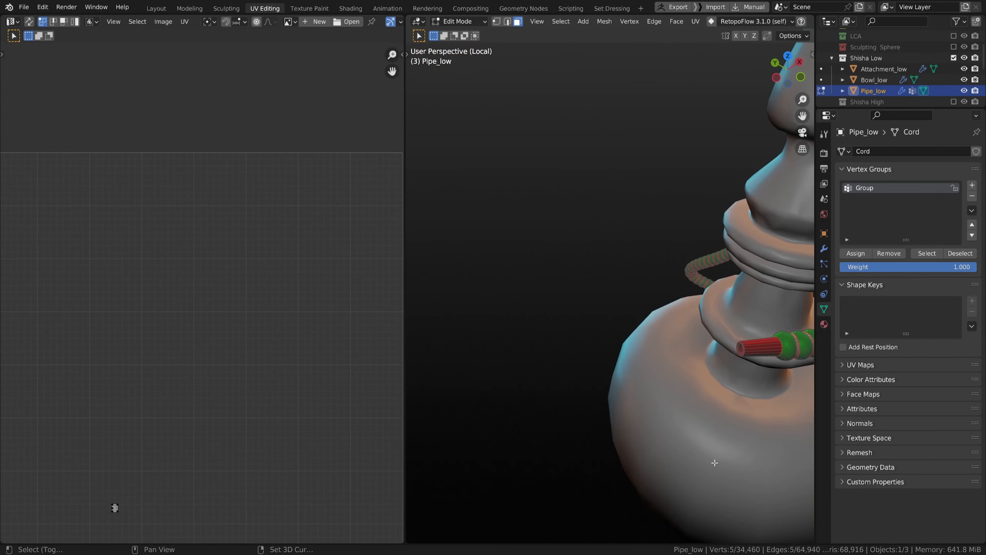
{"action": "middle_click_drag", "start_coordinate": [694, 410], "coordinate": [525, 377], "text": "shift"}
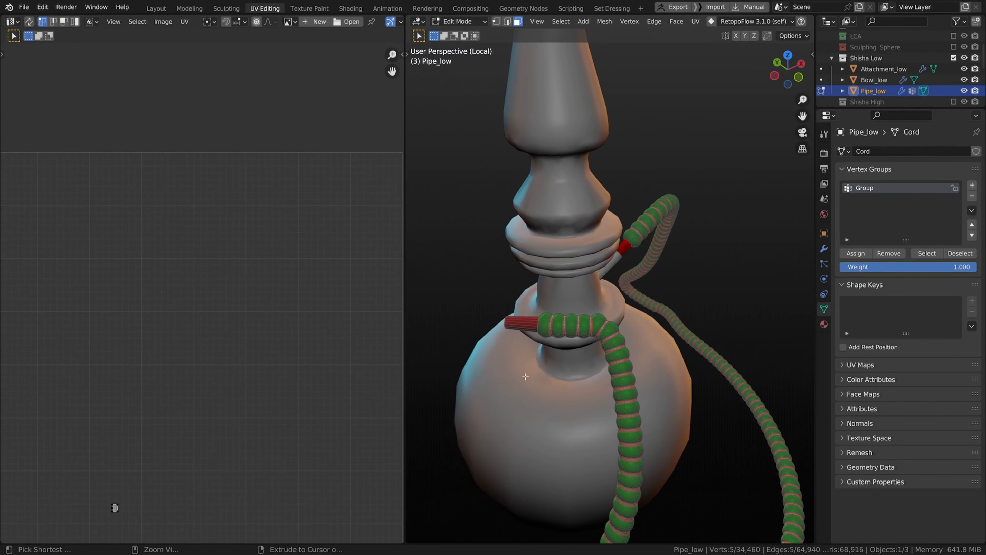
{"action": "key", "text": "ctrl+z"}
Step: Select a single hose strip island in the UV editor with linked picking
{"action": "scroll", "coordinate": [497, 349], "scroll_direction": "up", "scroll_amount": 4}
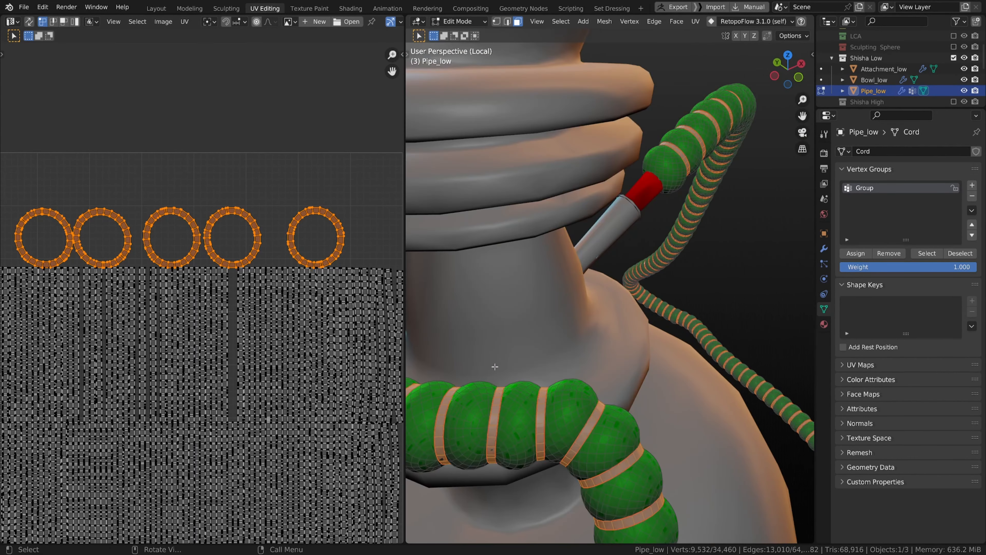
{"action": "scroll", "coordinate": [494, 366], "scroll_direction": "down", "scroll_amount": 7}
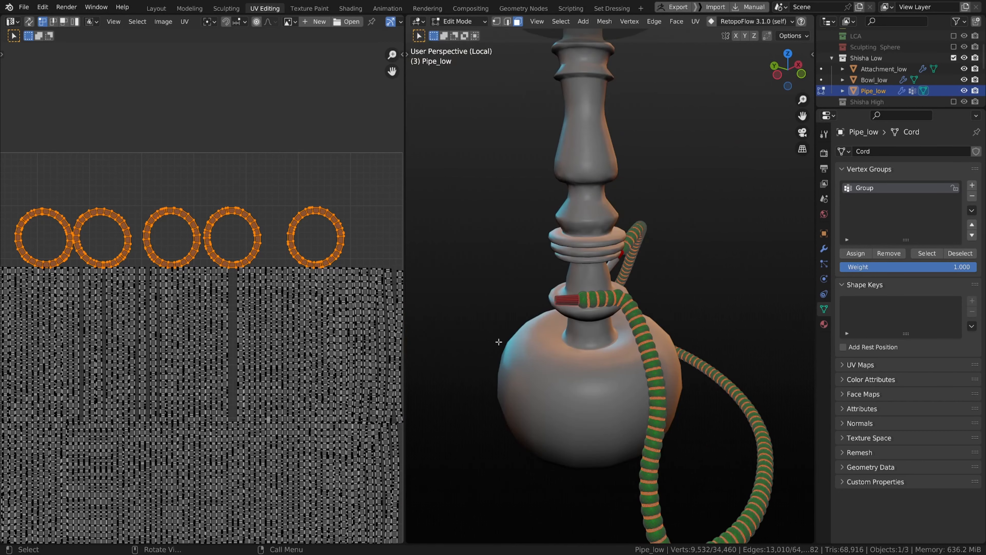
{"action": "scroll", "coordinate": [499, 341], "scroll_direction": "up", "scroll_amount": 2}
{"action": "scroll", "coordinate": [328, 320], "scroll_direction": "down", "scroll_amount": 3}
{"action": "scroll", "coordinate": [284, 339], "scroll_direction": "up", "scroll_amount": 5}
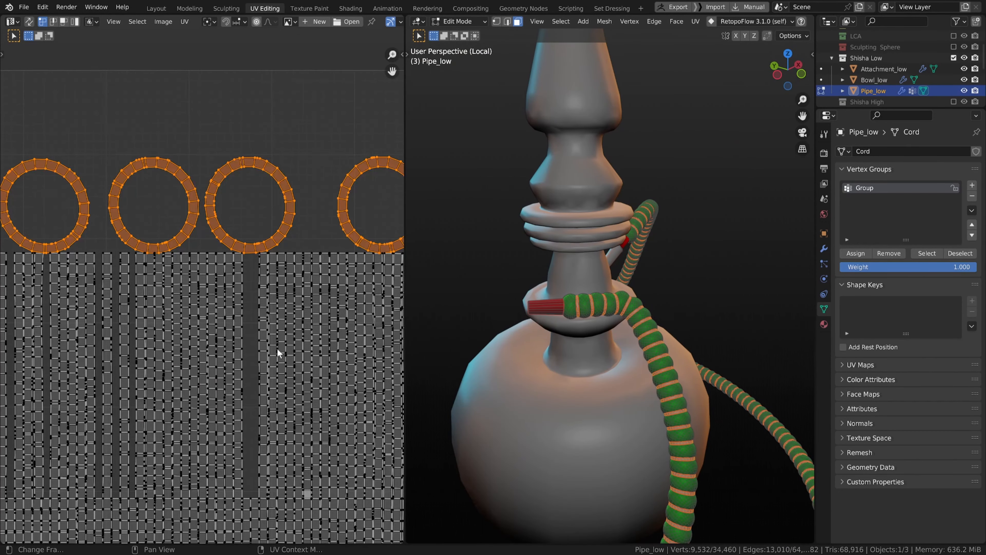
{"action": "left_click", "coordinate": [277, 348]}
{"action": "scroll", "coordinate": [270, 355], "scroll_direction": "down", "scroll_amount": 3}
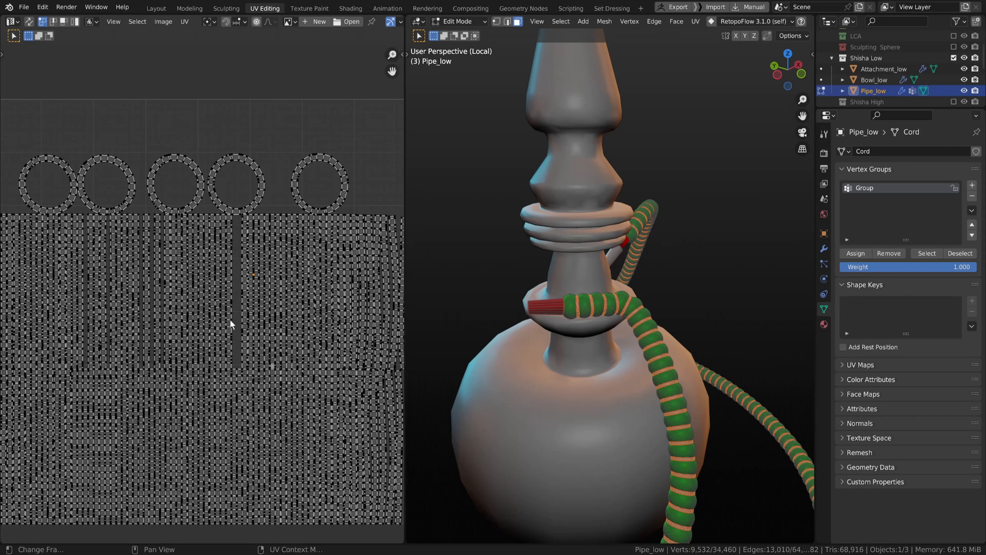
{"action": "key", "text": "l"}
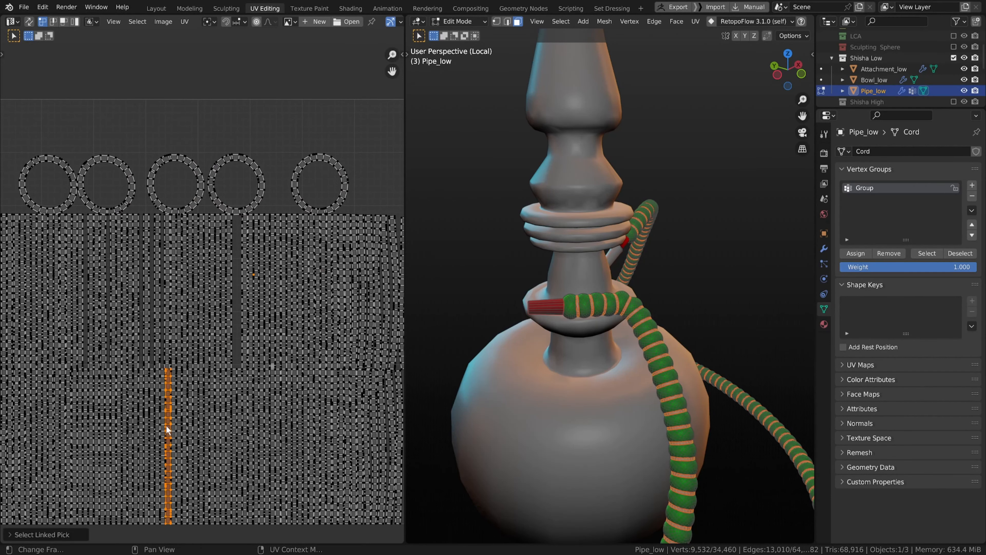
Step: Select several hose strip UV islands one after another with linked picking
{"action": "key", "text": "l"}
{"action": "key", "text": "l"}
{"action": "key", "text": "l"}
{"action": "key", "text": "l"}
{"action": "key", "text": "l"}
{"action": "key", "text": "l"}
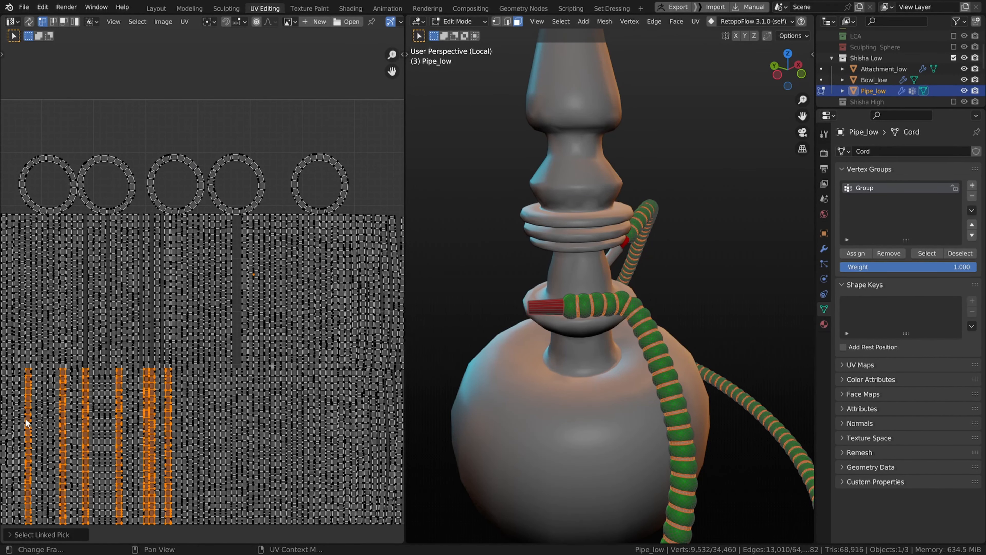
{"action": "scroll", "coordinate": [34, 408], "scroll_direction": "down", "scroll_amount": 4}
{"action": "scroll", "coordinate": [85, 400], "scroll_direction": "up", "scroll_amount": 3}
{"action": "key", "text": "l"}
{"action": "key", "text": "l"}
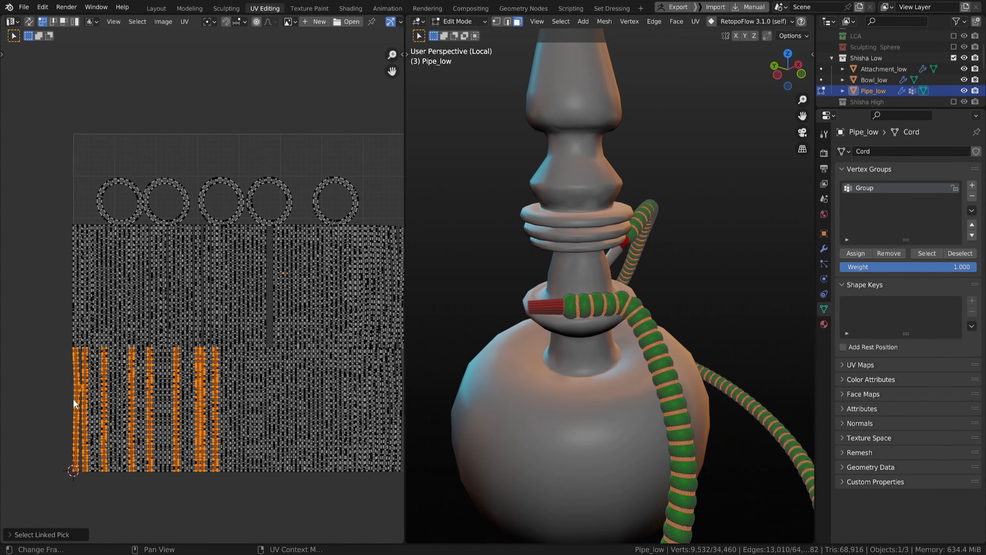
{"action": "key", "text": "l"}
{"action": "key", "text": "l"}
{"action": "key", "text": "l"}
{"action": "key", "text": "l"}
{"action": "key", "text": "l"}
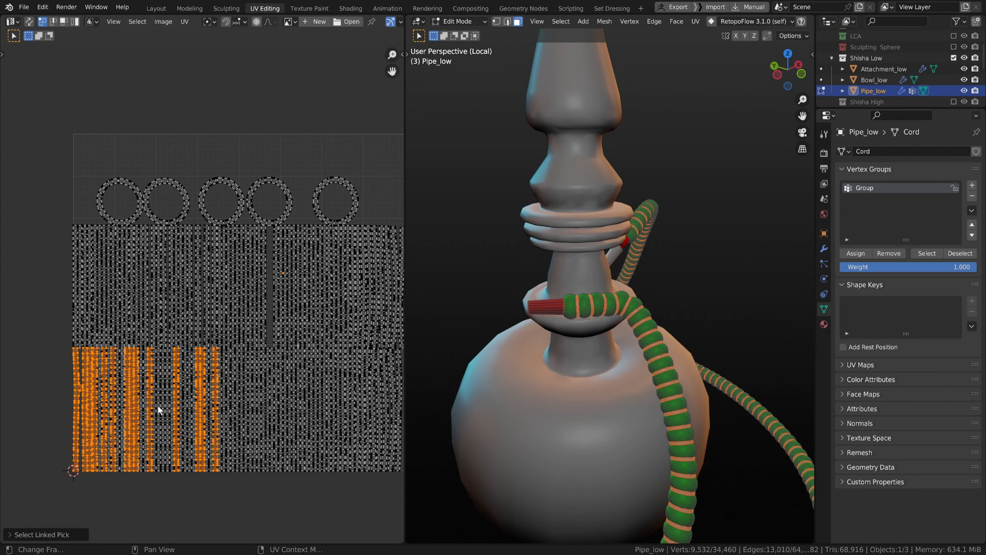
{"action": "key", "text": "l"}
{"action": "scroll", "coordinate": [620, 340], "scroll_direction": "down", "scroll_amount": 6}
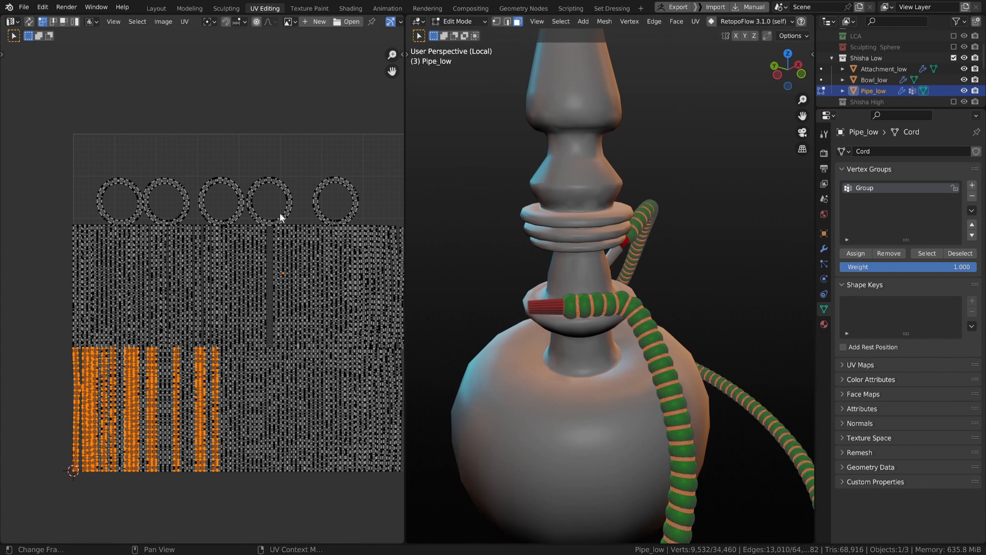
Step: Box-select all the circular ring band UV islands and zoom in on them
{"action": "left_click_drag", "start_coordinate": [88, 159], "coordinate": [387, 202]}
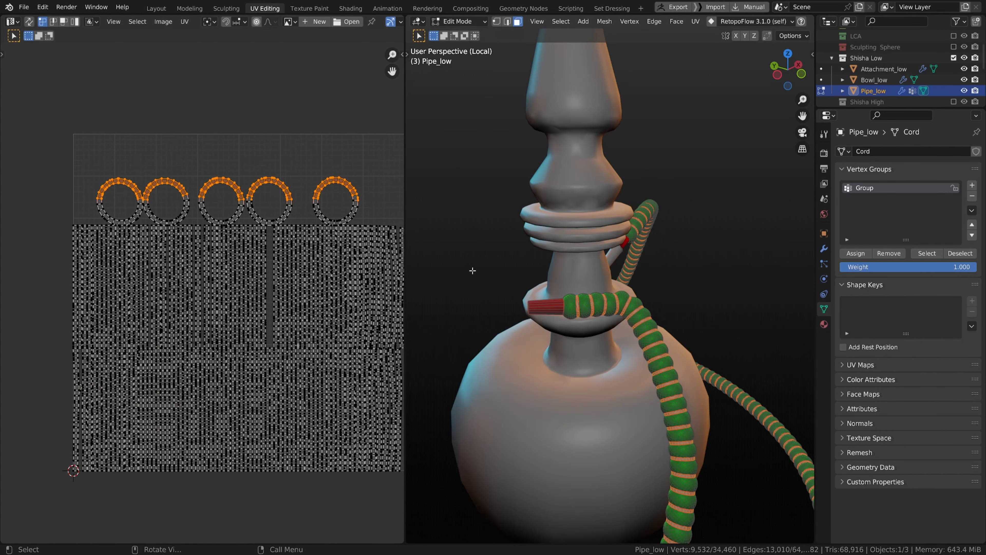
{"action": "key", "text": "alt+a"}
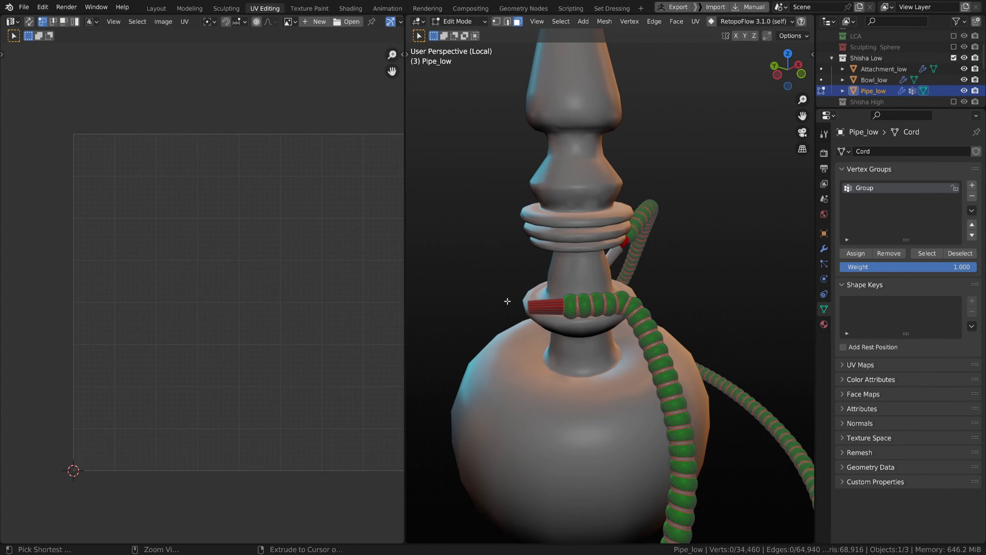
{"action": "key", "text": "l"}
{"action": "scroll", "coordinate": [430, 298], "scroll_direction": "up", "scroll_amount": 3}
{"action": "scroll", "coordinate": [431, 298], "scroll_direction": "down", "scroll_amount": 3}
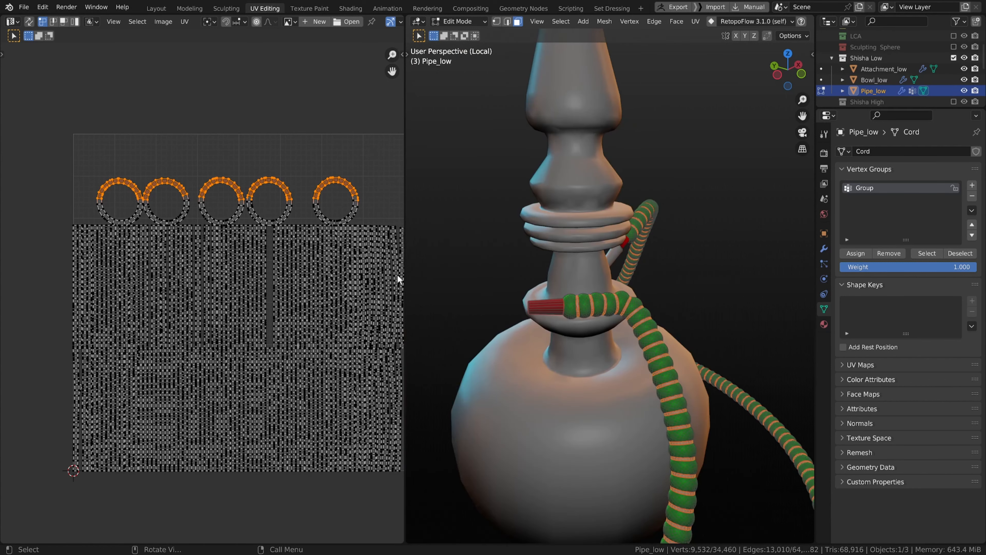
{"action": "left_click_drag", "start_coordinate": [62, 150], "coordinate": [375, 220]}
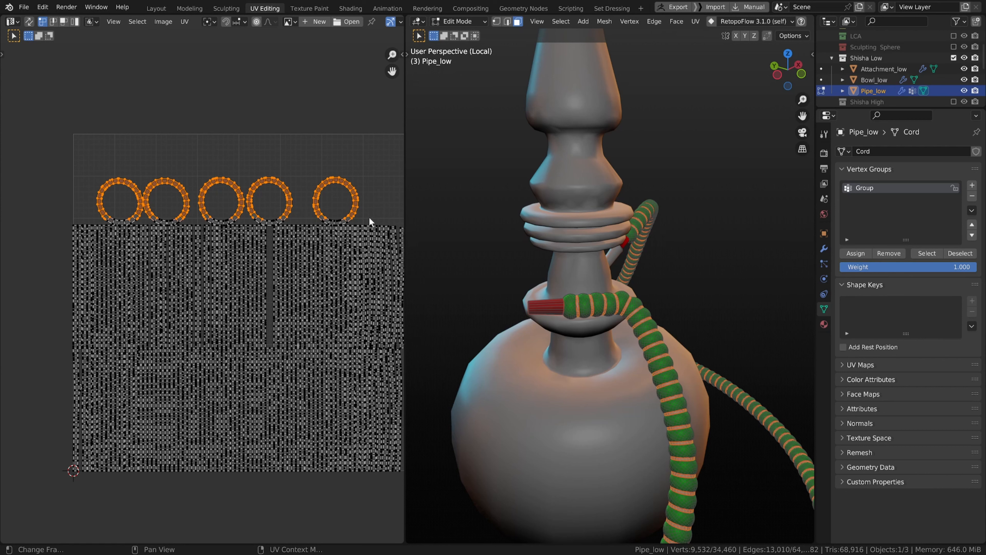
{"action": "scroll", "coordinate": [310, 204], "scroll_direction": "up", "scroll_amount": 3}
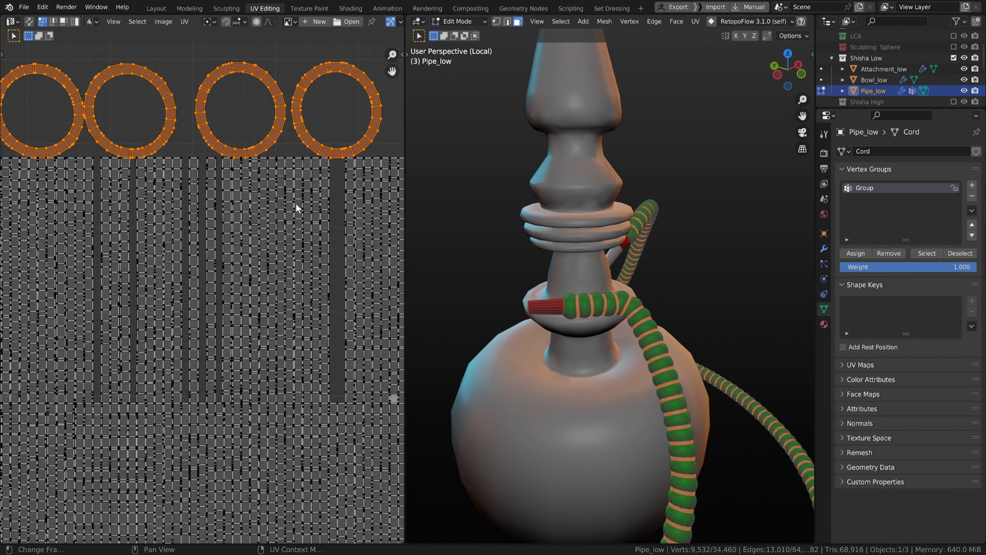
Step: Switch to edge selection, pick one cut edge on each ring band island and mark the edges as seams
{"action": "middle_click_drag", "start_coordinate": [296, 204], "coordinate": [297, 234]}
{"action": "key", "text": "2"}
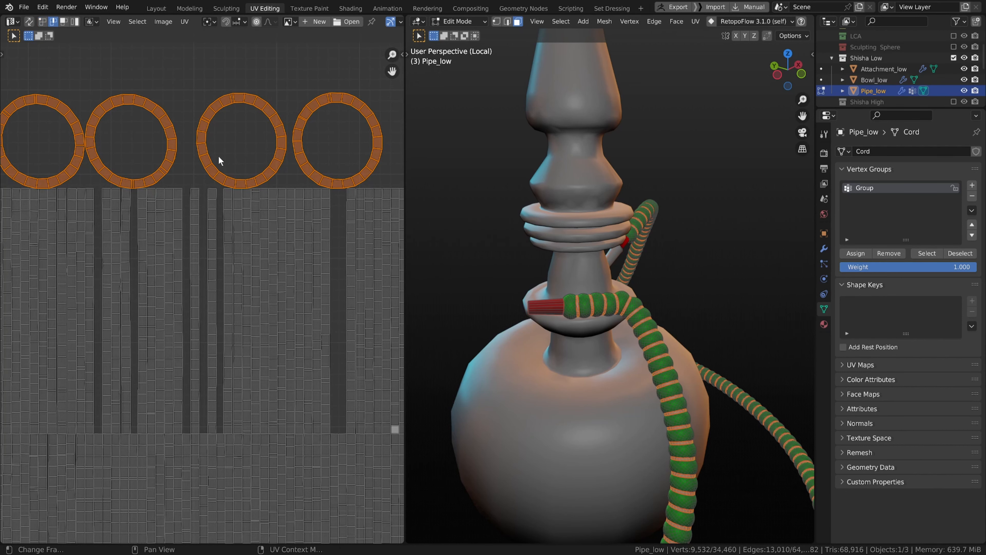
{"action": "left_click", "coordinate": [208, 167]}
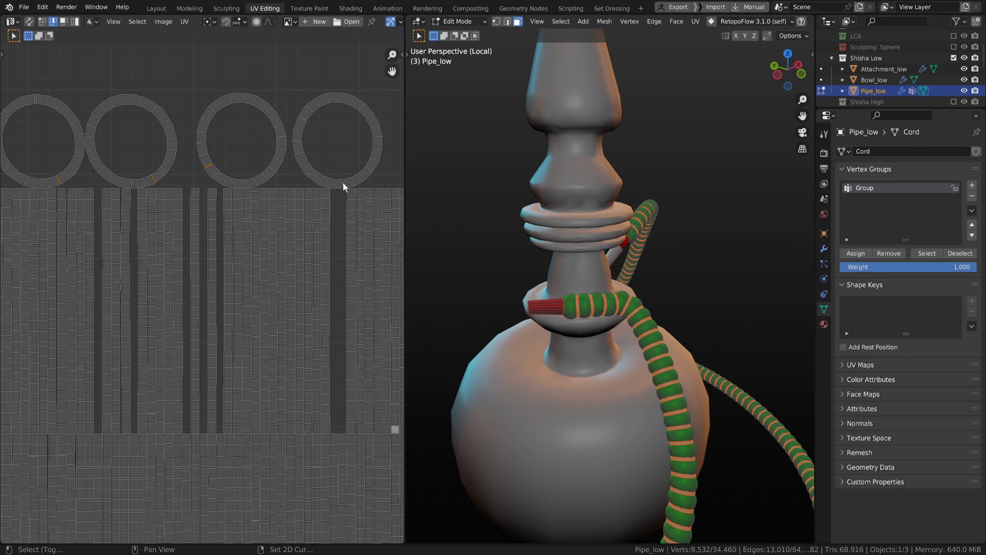
{"action": "right_click", "coordinate": [328, 153]}
{"action": "right_click", "coordinate": [676, 303]}
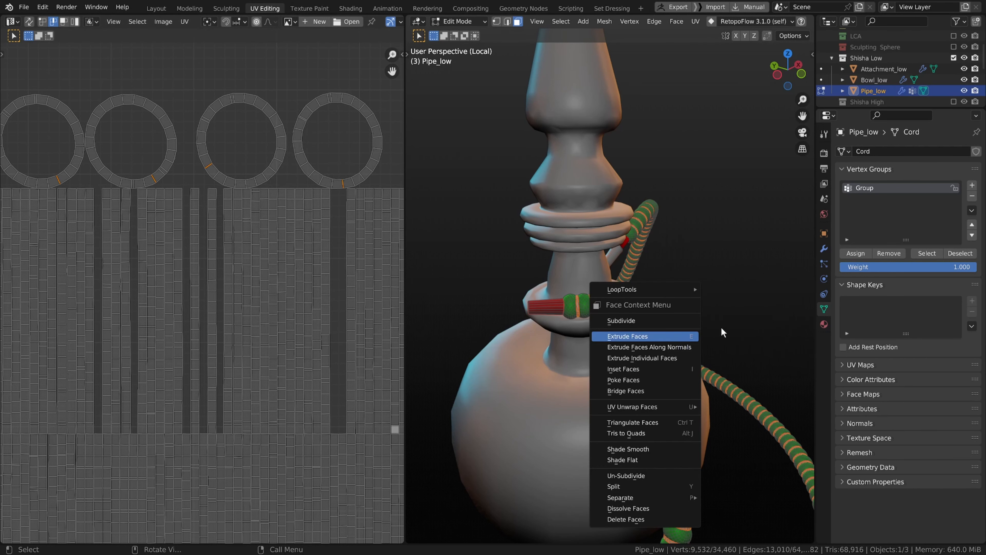
{"action": "middle_click_drag", "start_coordinate": [722, 337], "coordinate": [675, 304], "text": "shift"}
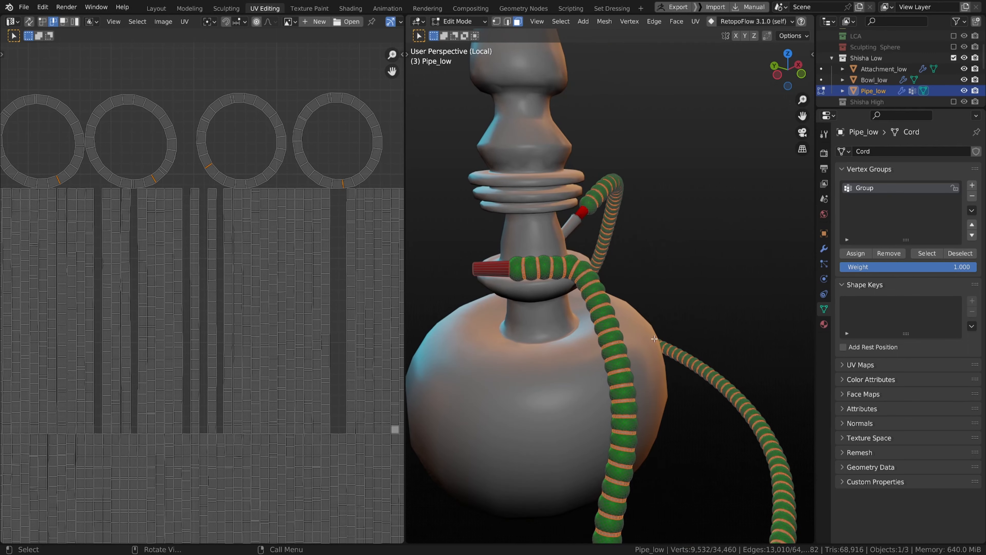
{"action": "key", "text": "2"}
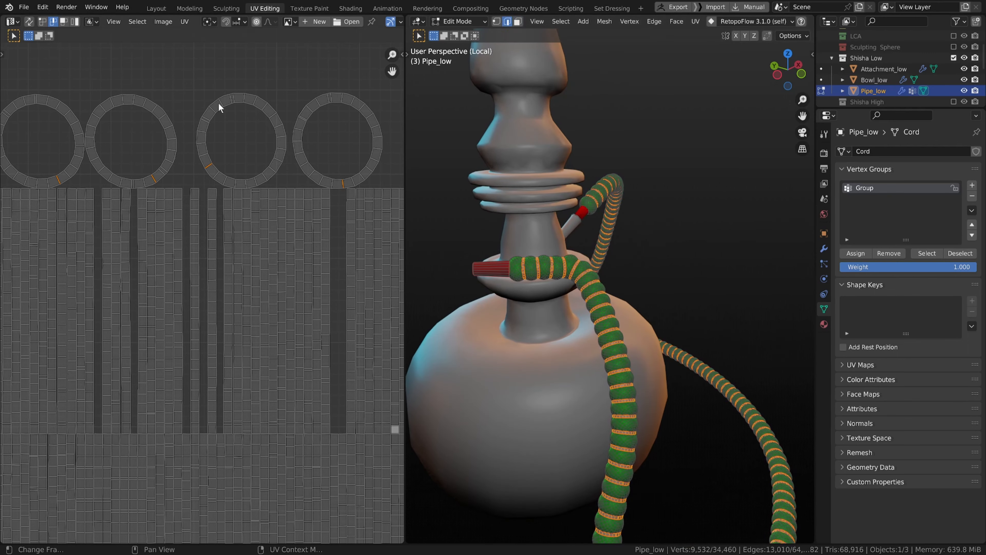
{"action": "right_click", "coordinate": [144, 68]}
{"action": "right_click", "coordinate": [154, 99]}
{"action": "key", "text": "ctrl+e"}
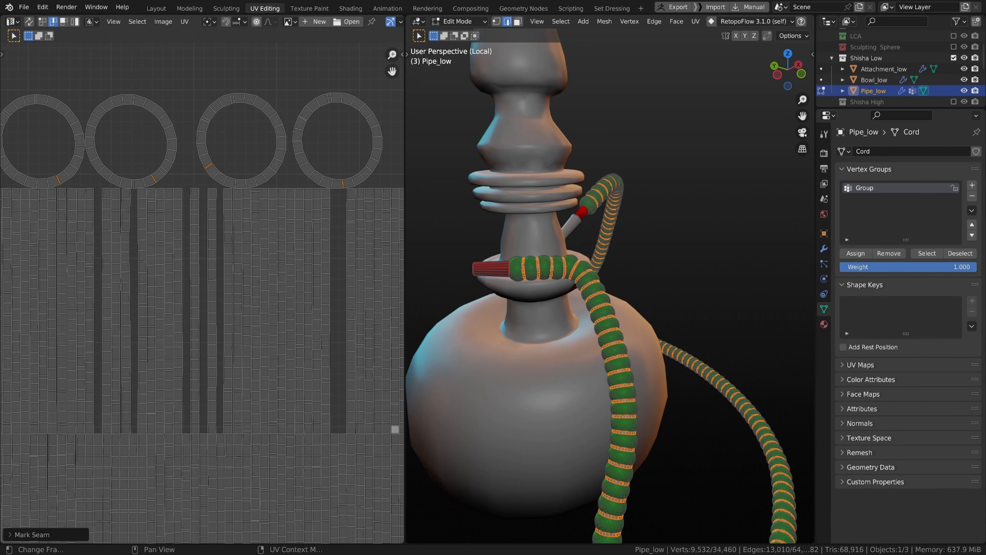
{"action": "scroll", "coordinate": [240, 180], "scroll_direction": "down", "scroll_amount": 2}
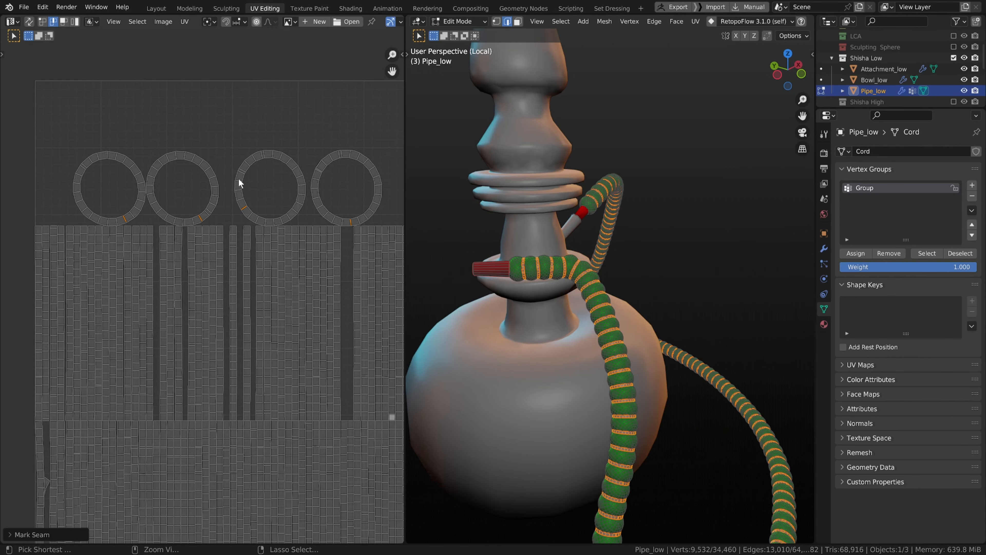
{"action": "key", "text": "ctrl+e"}
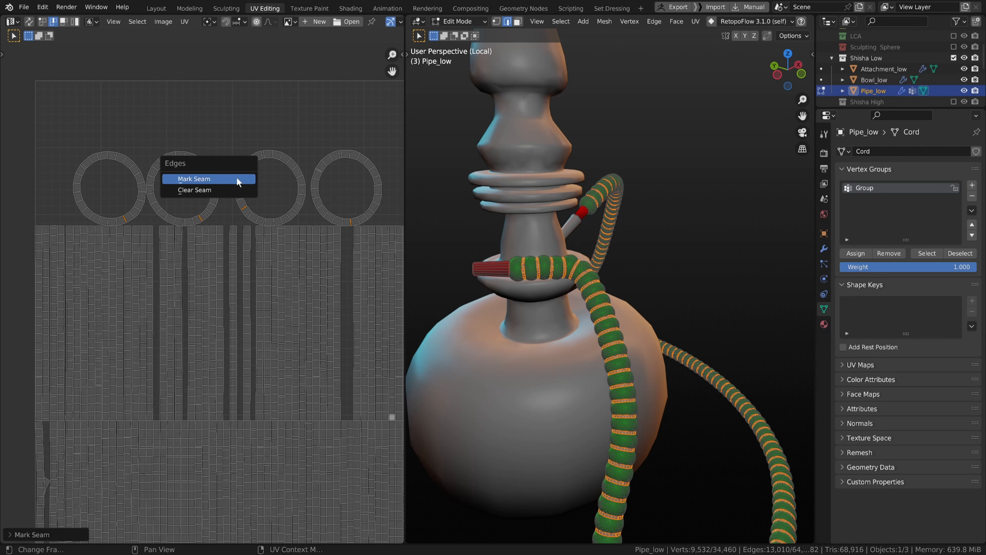
{"action": "left_click", "coordinate": [236, 177]}
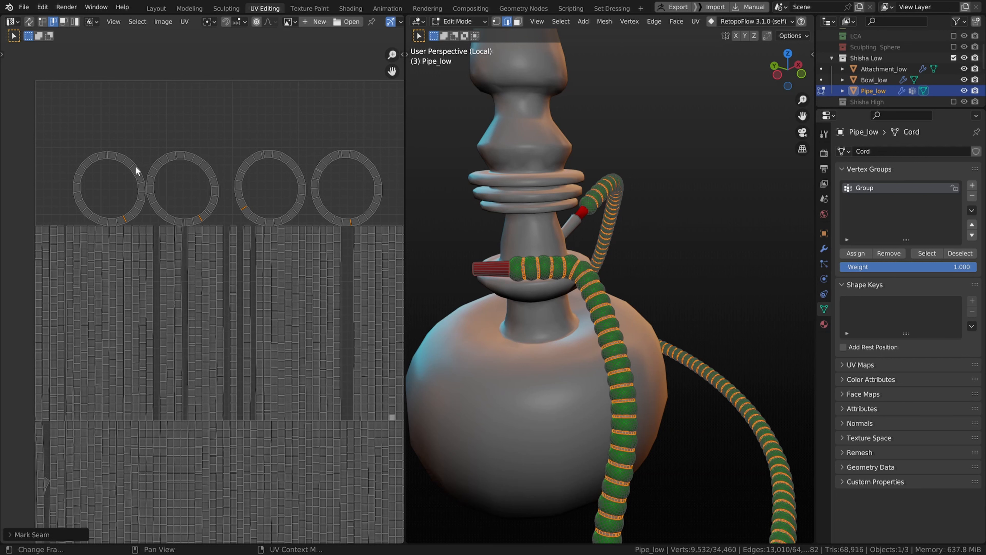
Step: Select the four ring band islands with linked picking and unwrap them
{"action": "key", "text": "l"}
{"action": "key", "text": "l"}
{"action": "key", "text": "l"}
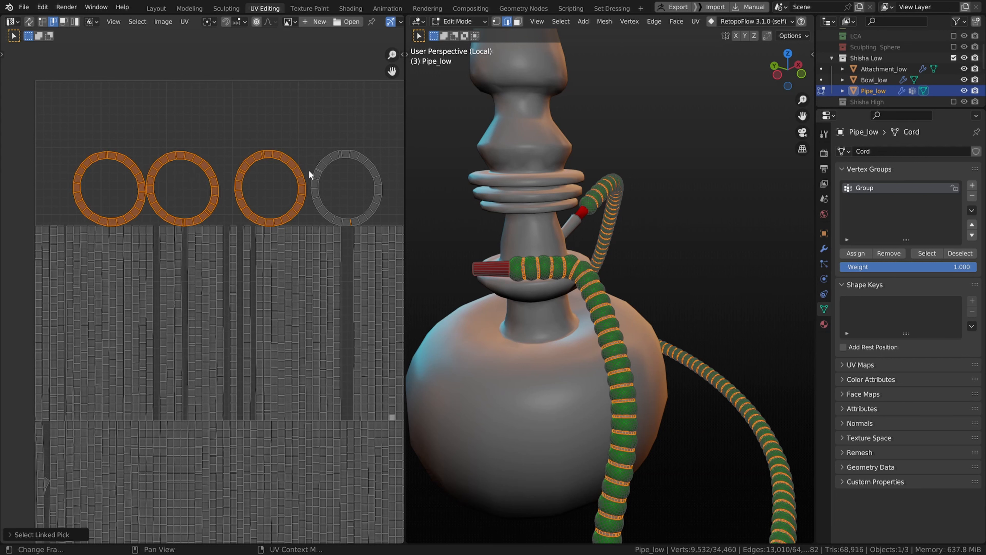
{"action": "key", "text": "l"}
{"action": "key", "text": "u"}
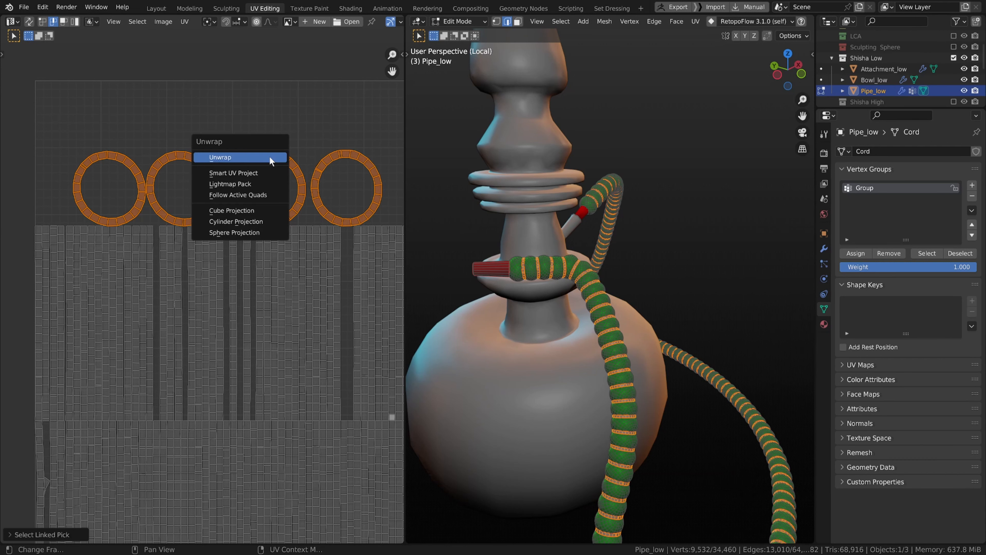
{"action": "left_click", "coordinate": [271, 157]}
Step: Select a cut edge on the remaining ring band island and mark it as a seam
{"action": "scroll", "coordinate": [249, 175], "scroll_direction": "down", "scroll_amount": 3}
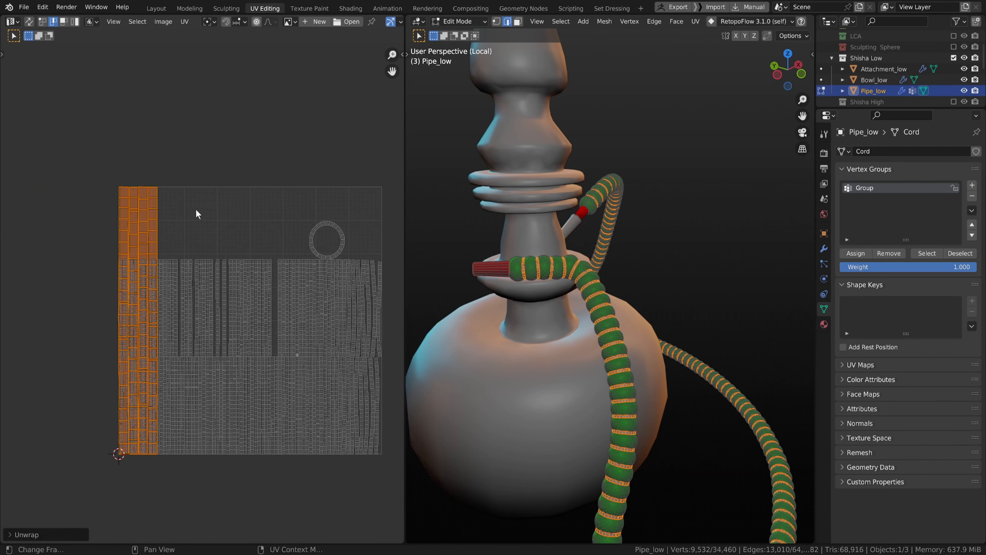
{"action": "scroll", "coordinate": [198, 211], "scroll_direction": "up", "scroll_amount": 1}
{"action": "scroll", "coordinate": [347, 212], "scroll_direction": "up", "scroll_amount": 2}
{"action": "scroll", "coordinate": [270, 262], "scroll_direction": "down", "scroll_amount": 2}
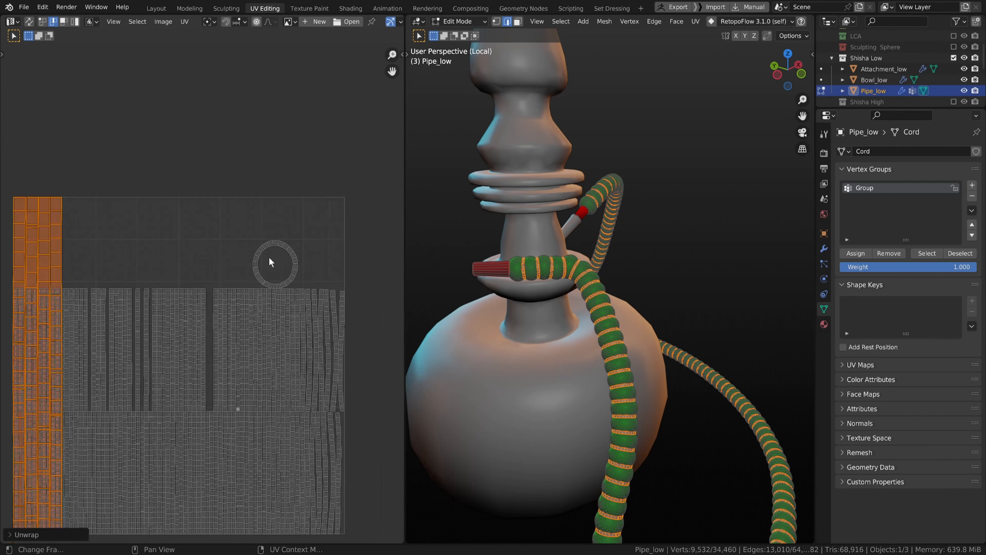
{"action": "left_click", "coordinate": [266, 244]}
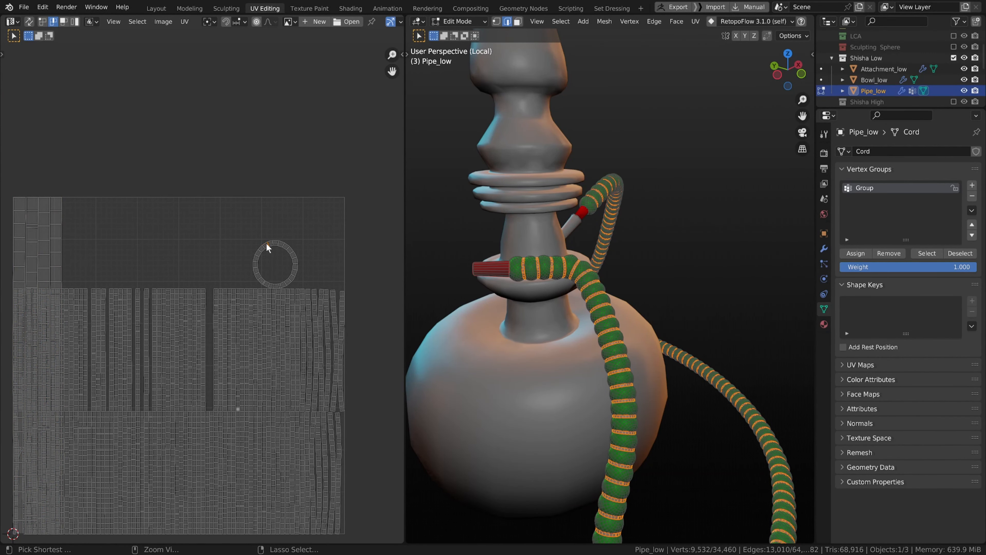
{"action": "key", "text": "ctrl+e"}
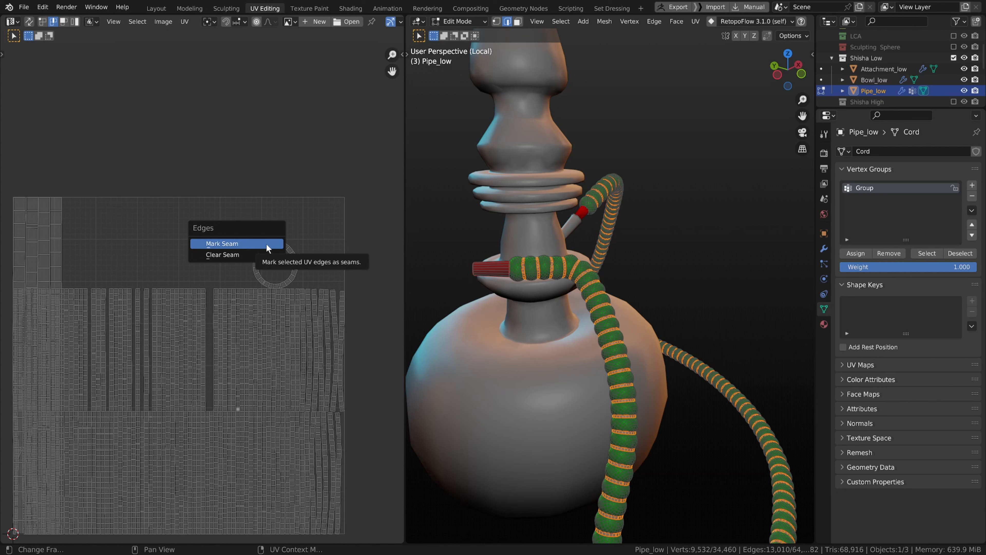
{"action": "left_click", "coordinate": [266, 243]}
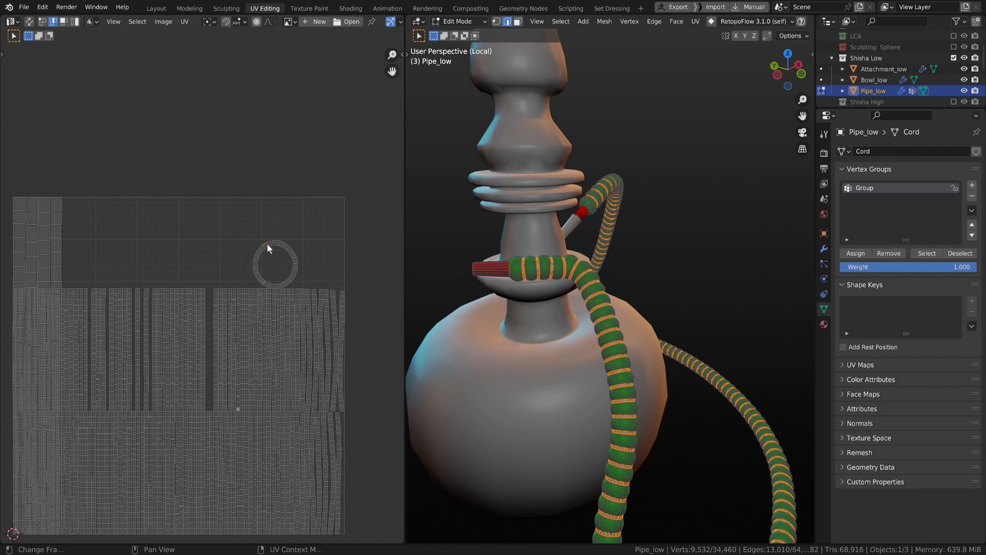
{"action": "key", "text": "ctrl+z"}
{"action": "left_click", "coordinate": [268, 243]}
{"action": "right_click", "coordinate": [267, 243]}
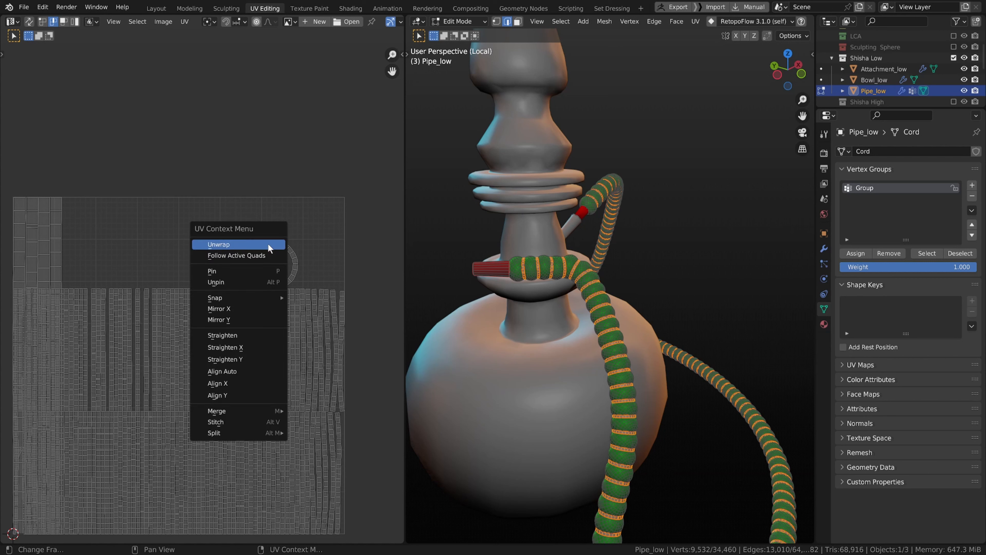
{"action": "right_click", "coordinate": [298, 245]}
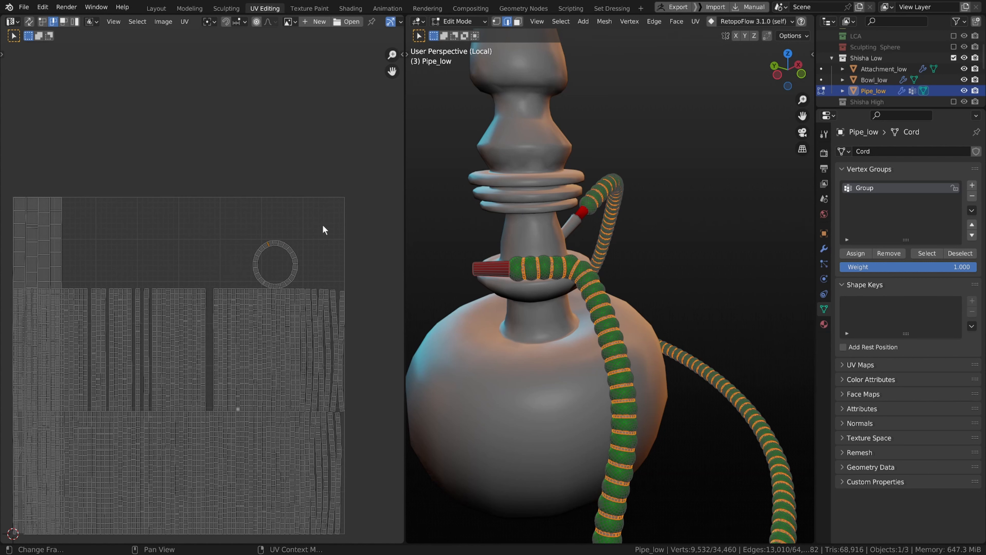
{"action": "key", "text": "ctrl+e"}
{"action": "left_click", "coordinate": [318, 228]}
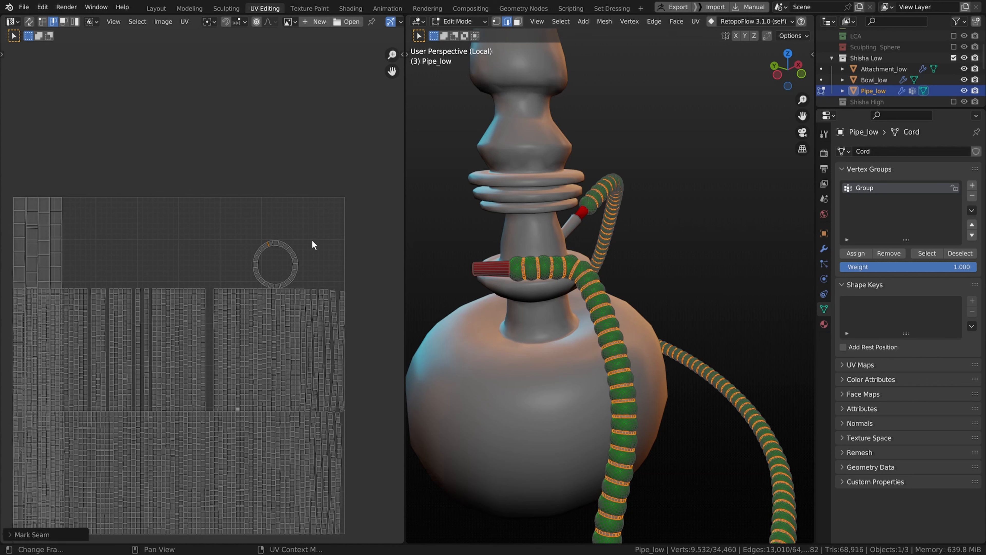
Step: Try unwrapping the remaining ring band island, then undo the last two operations
{"action": "key", "text": "l"}
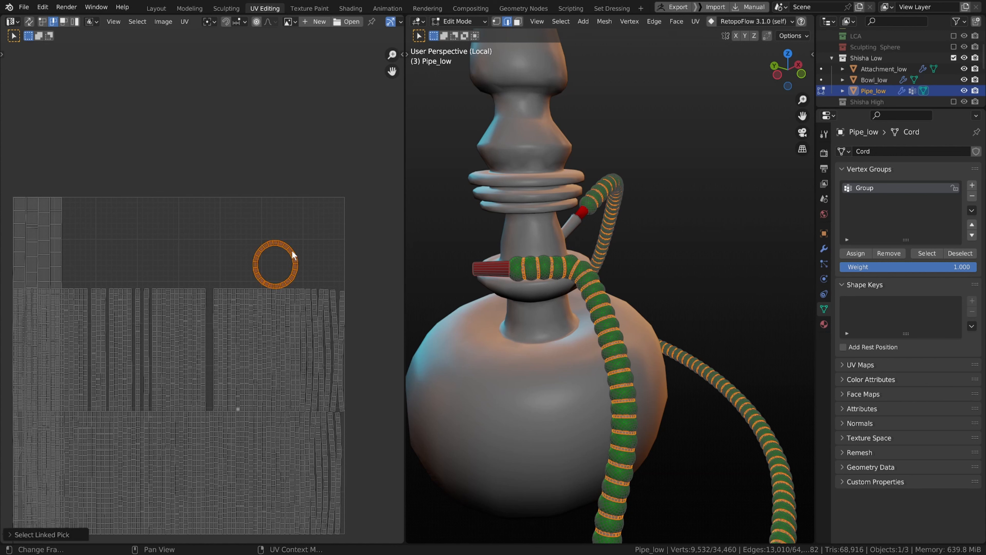
{"action": "key", "text": "u"}
{"action": "left_click", "coordinate": [291, 250]}
{"action": "scroll", "coordinate": [291, 250], "scroll_direction": "down", "scroll_amount": 3}
{"action": "scroll", "coordinate": [285, 252], "scroll_direction": "up", "scroll_amount": 2}
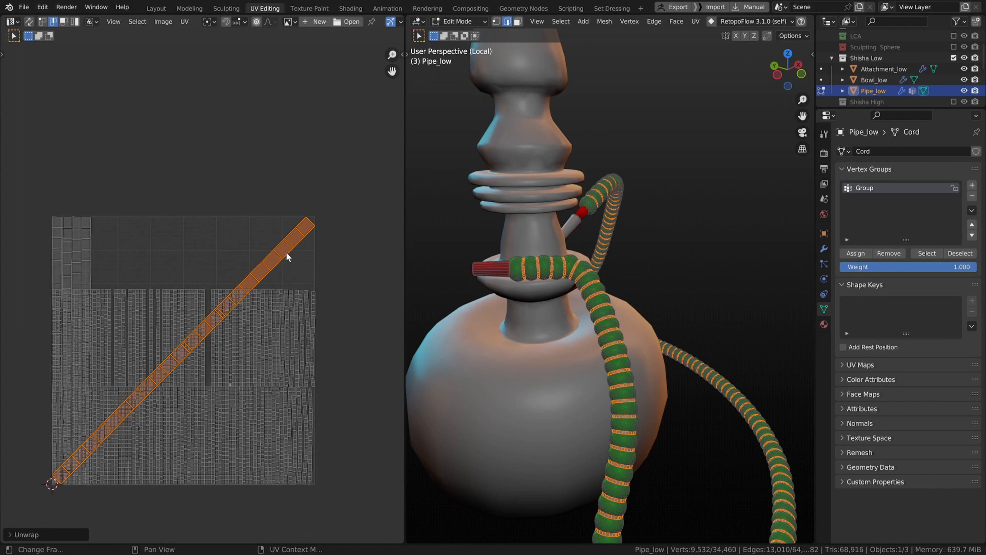
{"action": "middle_click_drag", "start_coordinate": [286, 251], "coordinate": [309, 235]}
{"action": "scroll", "coordinate": [295, 237], "scroll_direction": "down", "scroll_amount": 2}
{"action": "scroll", "coordinate": [288, 242], "scroll_direction": "up", "scroll_amount": 2}
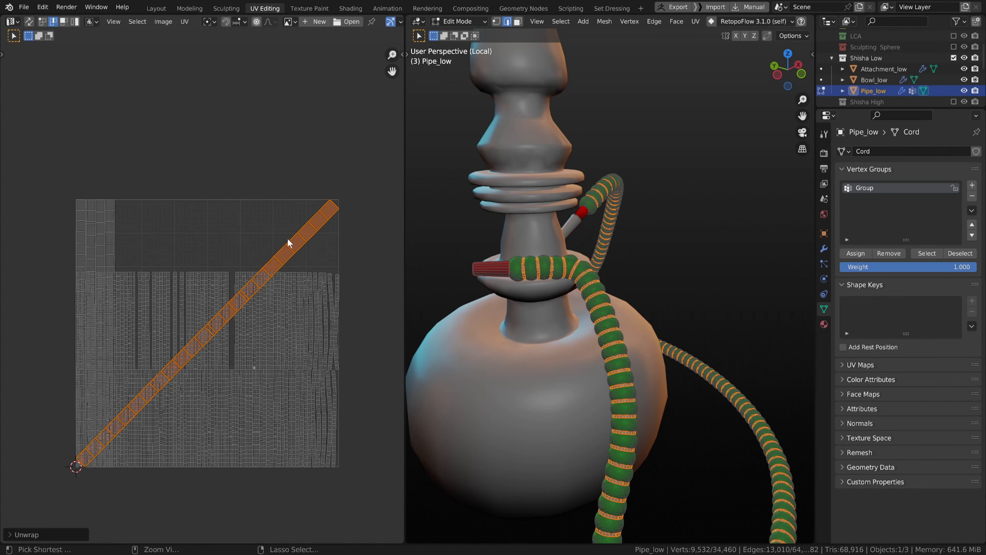
{"action": "key", "text": "ctrl+z"}
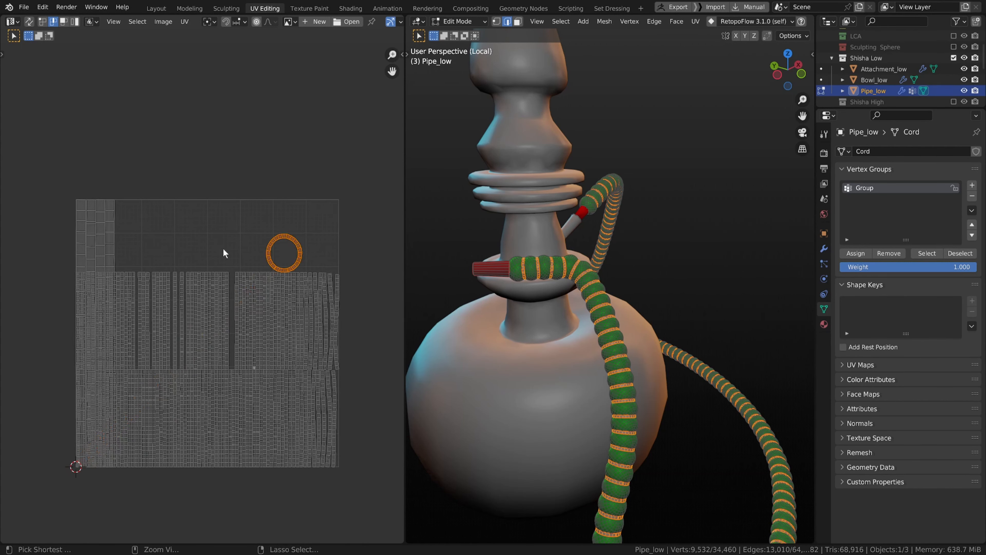
{"action": "key", "text": "ctrl+z"}
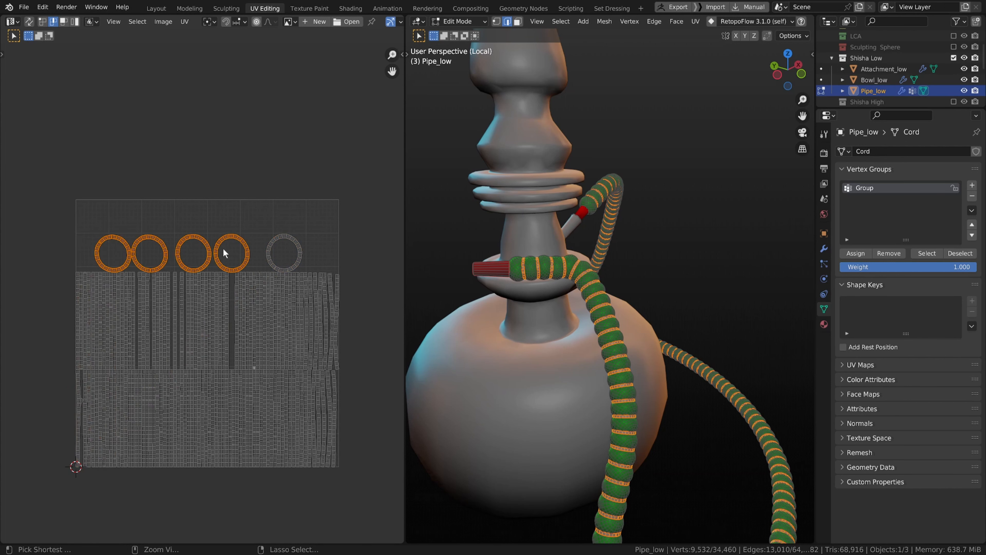
Step: Clear and then re-mark the seams on the ring band islands
{"action": "key", "text": "l"}
{"action": "scroll", "coordinate": [282, 247], "scroll_direction": "up", "scroll_amount": 4}
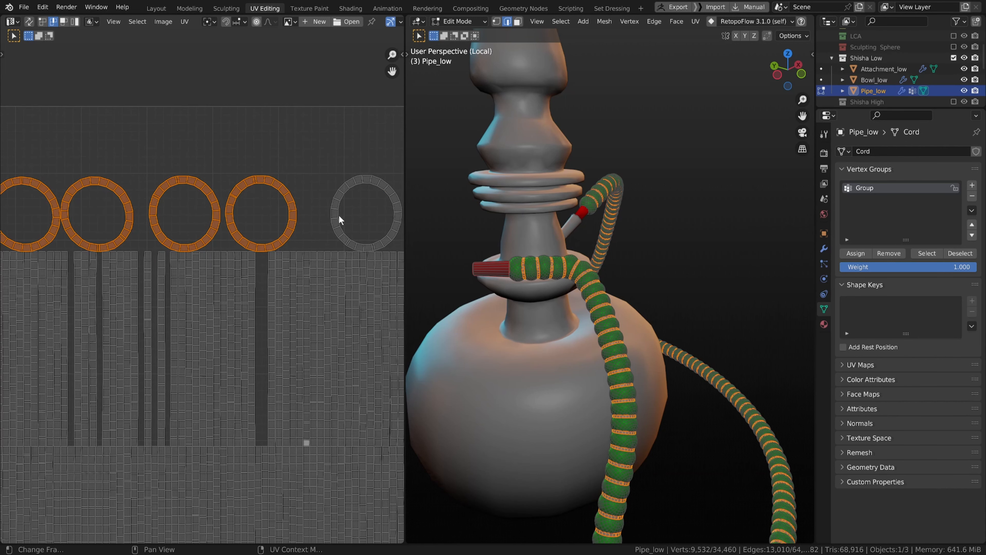
{"action": "key", "text": "alt+a"}
{"action": "key", "text": "ctrl+e"}
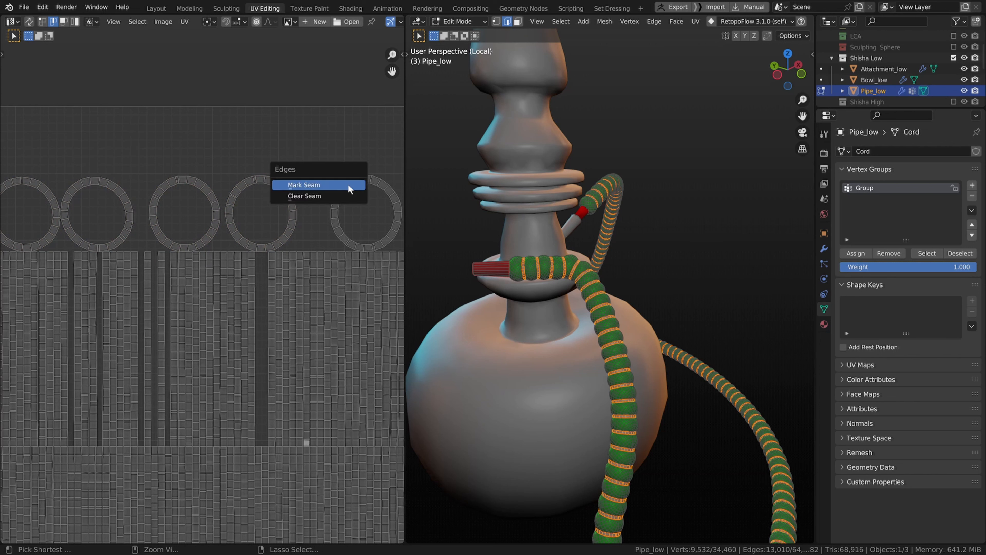
{"action": "right_click", "coordinate": [348, 185]}
{"action": "left_click", "coordinate": [348, 185]}
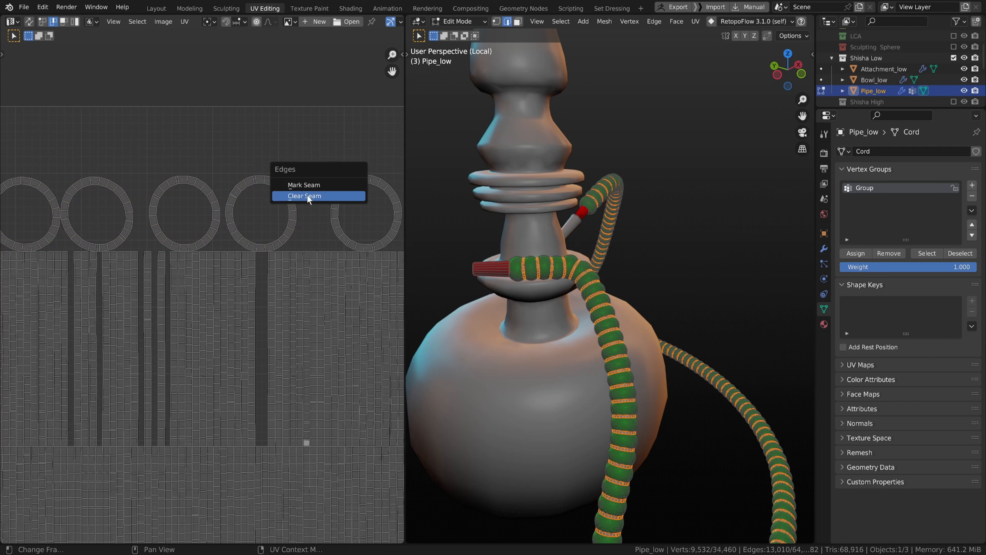
{"action": "key", "text": "ctrl+e"}
{"action": "left_click", "coordinate": [252, 192]}
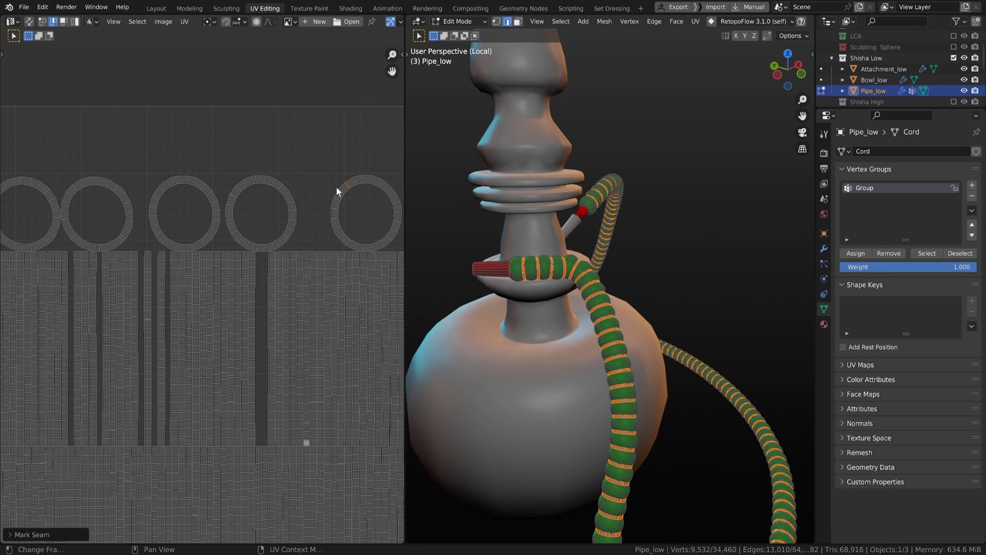
Step: Select all five ring band islands with linked picking and unwrap them
{"action": "key", "text": "l"}
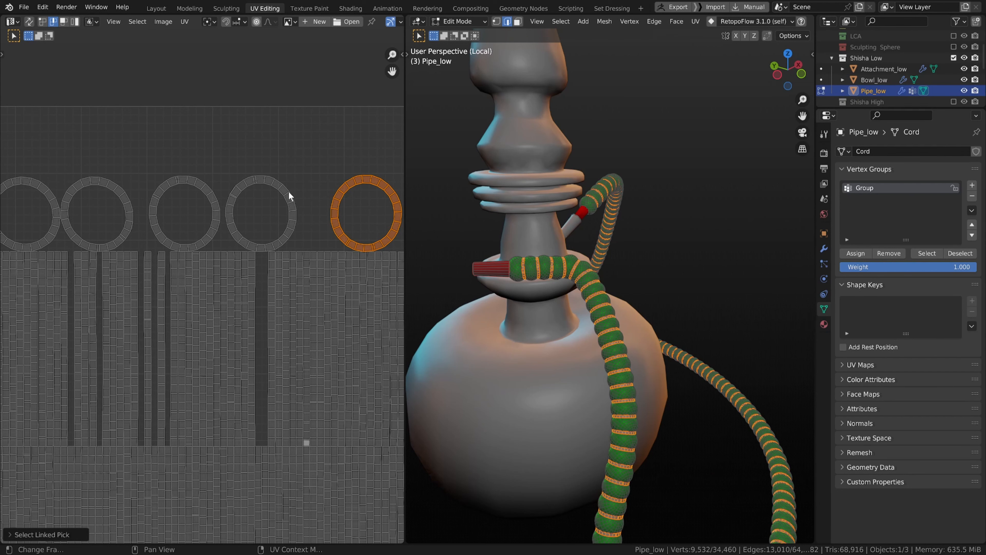
{"action": "key", "text": "l"}
{"action": "key", "text": "l"}
{"action": "key", "text": "l"}
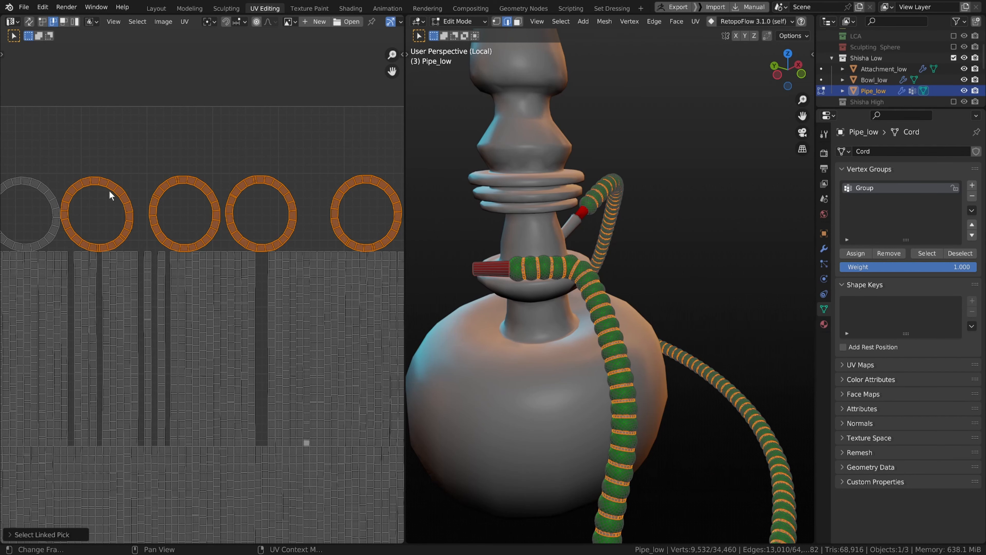
{"action": "key", "text": "l"}
{"action": "key", "text": "Home"}
{"action": "key", "text": "u"}
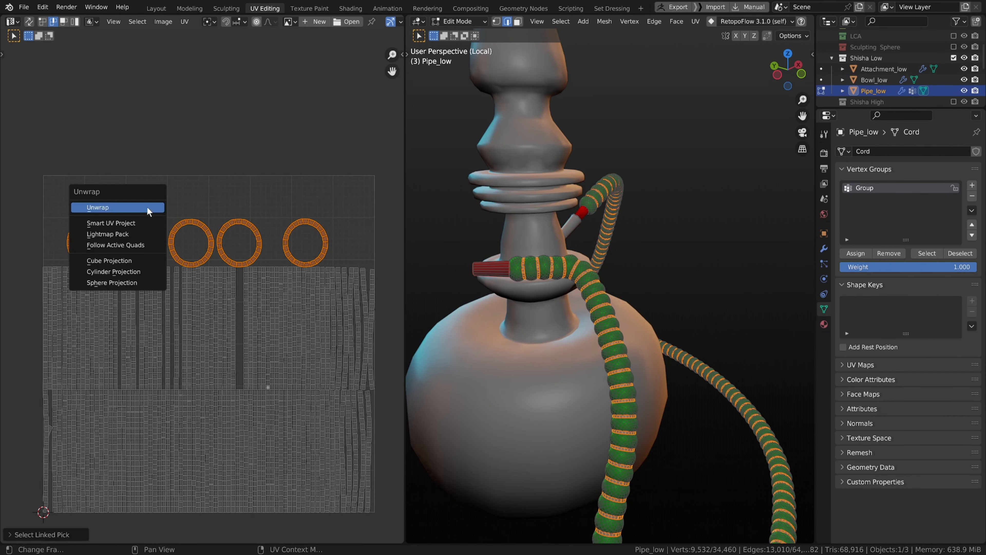
{"action": "left_click", "coordinate": [148, 210]}
Step: Unwrap the selected ring bands again from the 3D viewport so they lay out as straight strips
{"action": "scroll", "coordinate": [637, 286], "scroll_direction": "down", "scroll_amount": 5}
{"action": "scroll", "coordinate": [637, 283], "scroll_direction": "up", "scroll_amount": 4}
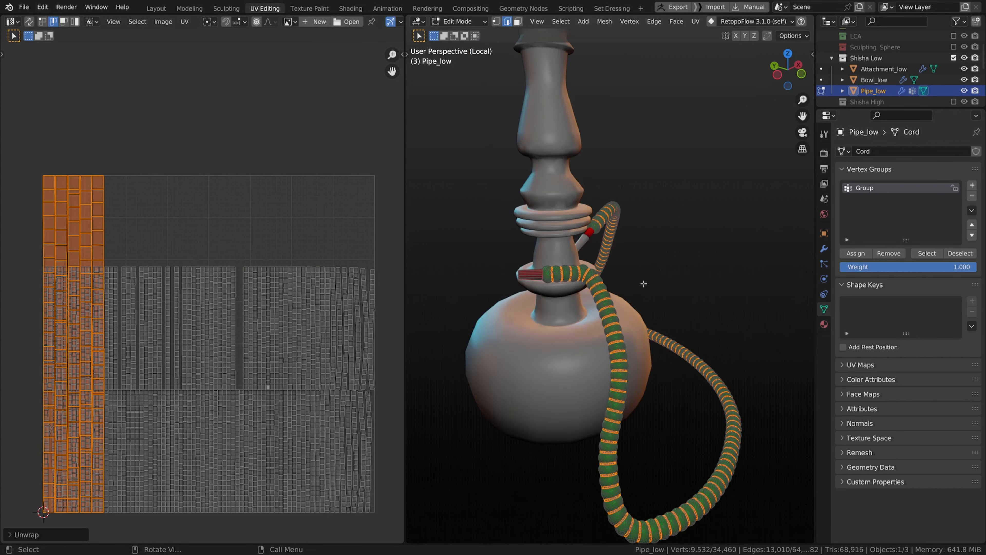
{"action": "scroll", "coordinate": [645, 281], "scroll_direction": "down", "scroll_amount": 1}
{"action": "key", "text": "u"}
{"action": "left_click", "coordinate": [646, 280]}
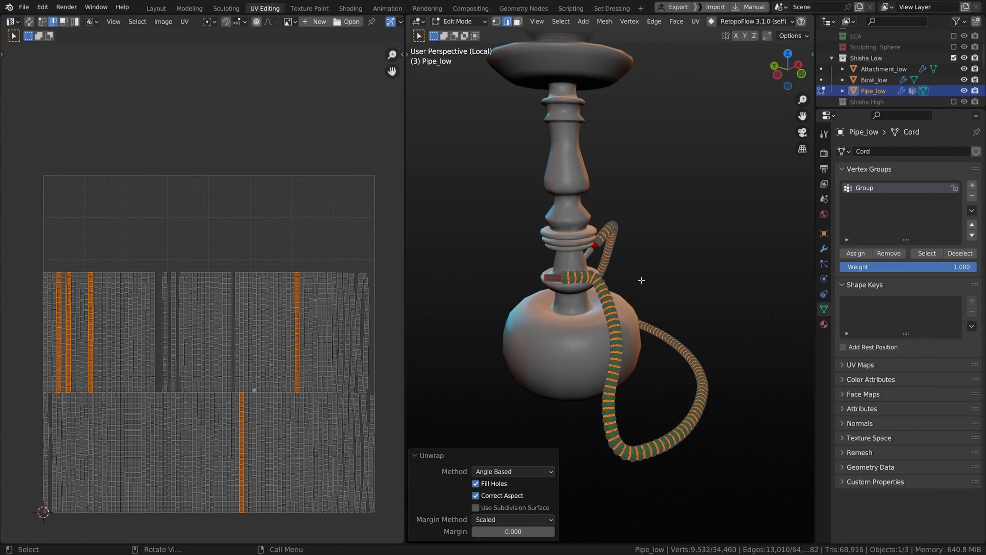
{"action": "scroll", "coordinate": [256, 291], "scroll_direction": "up", "scroll_amount": 1}
{"action": "scroll", "coordinate": [259, 292], "scroll_direction": "down", "scroll_amount": 2}
{"action": "middle_click_drag", "start_coordinate": [257, 288], "coordinate": [253, 287]}
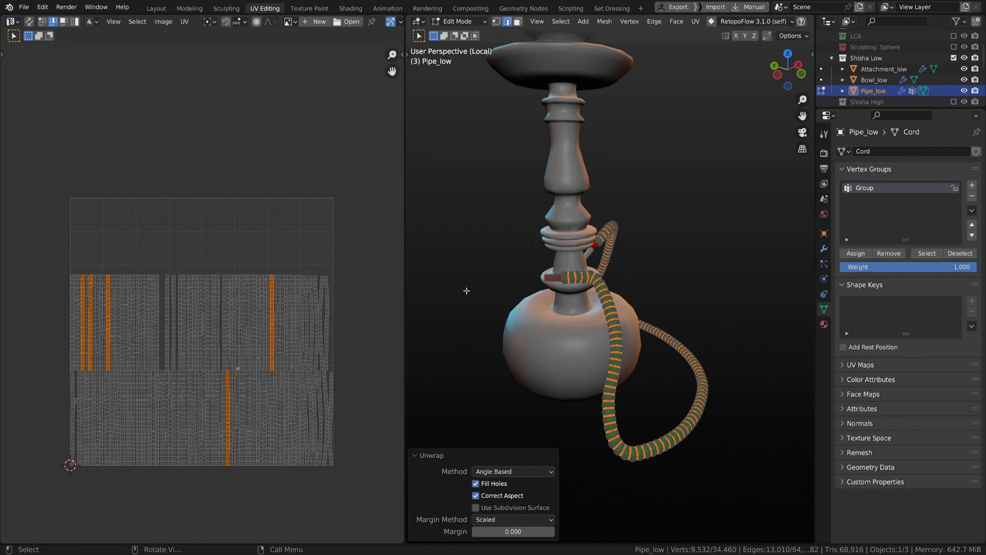
{"action": "key", "text": "a"}
{"action": "key", "text": "a"}
{"action": "left_click", "coordinate": [610, 138]}
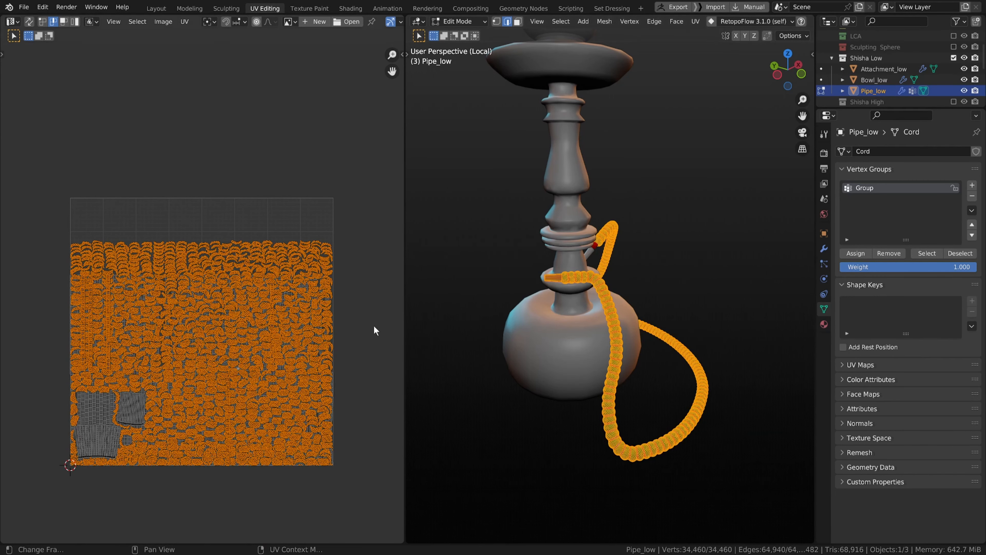
{"action": "scroll", "coordinate": [476, 323], "scroll_direction": "up", "scroll_amount": 4}
{"action": "scroll", "coordinate": [545, 312], "scroll_direction": "up", "scroll_amount": 3}
{"action": "scroll", "coordinate": [544, 312], "scroll_direction": "down", "scroll_amount": 3}
{"action": "middle_click_drag", "start_coordinate": [544, 298], "coordinate": [543, 304]}
{"action": "left_click", "coordinate": [486, 279]}
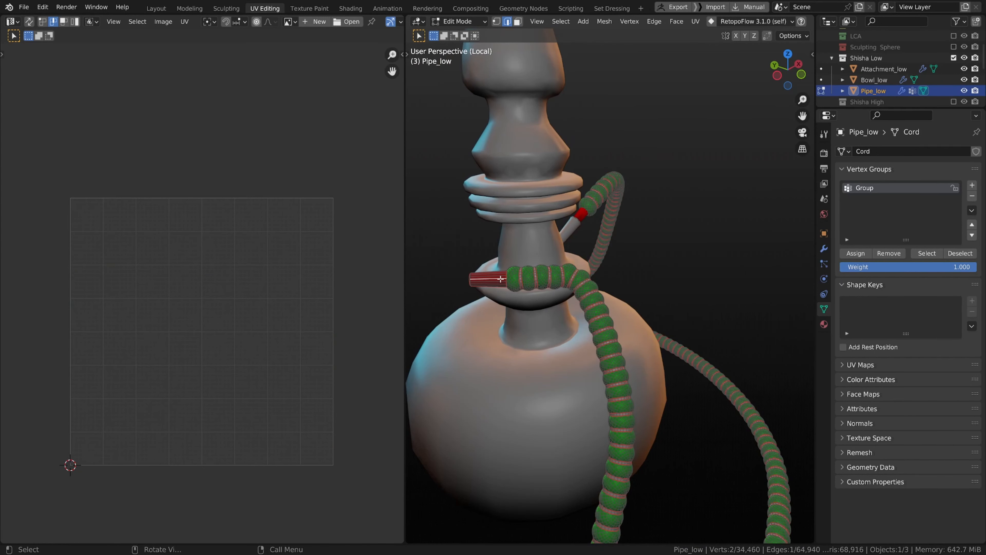
{"action": "key", "text": "l"}
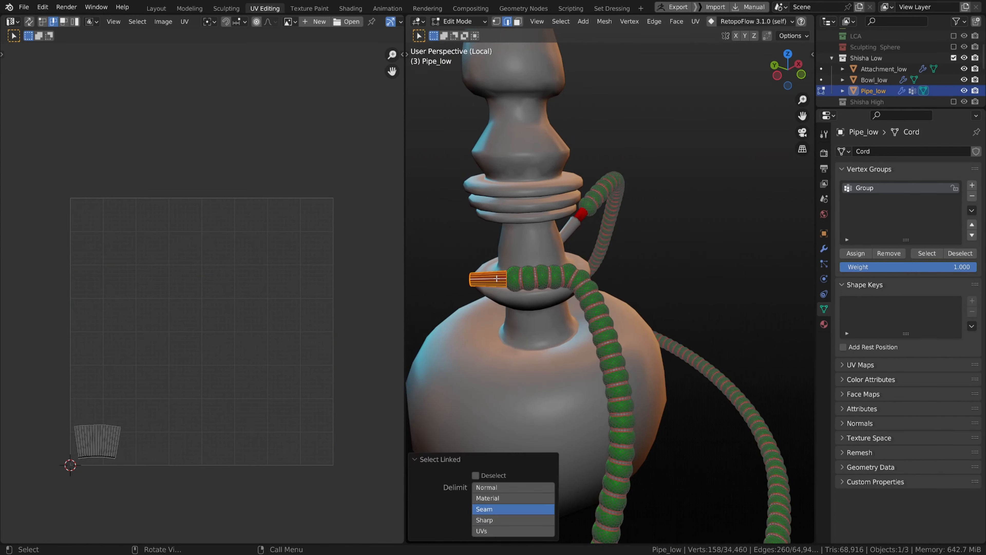
{"action": "key", "text": "ctrl+u"}
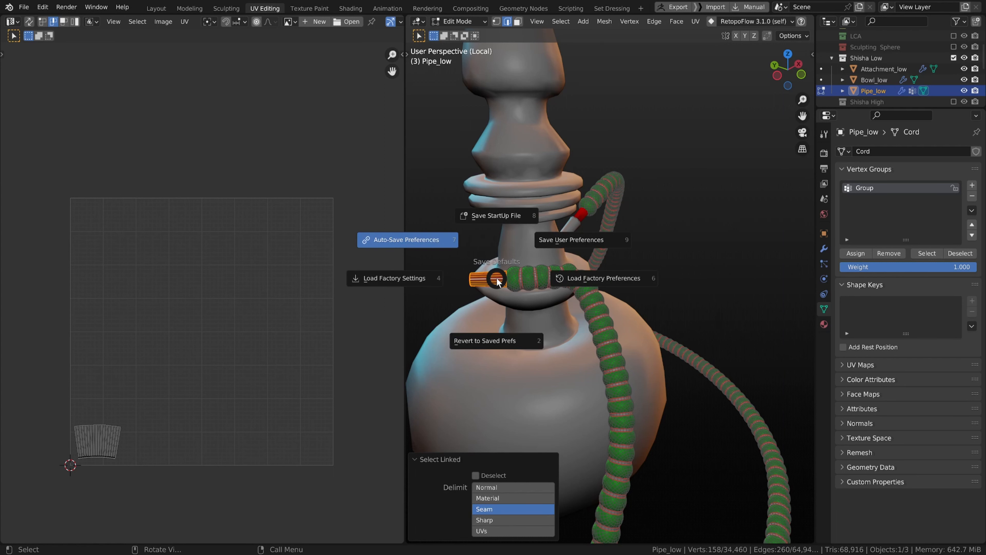
{"action": "key", "text": "Escape"}
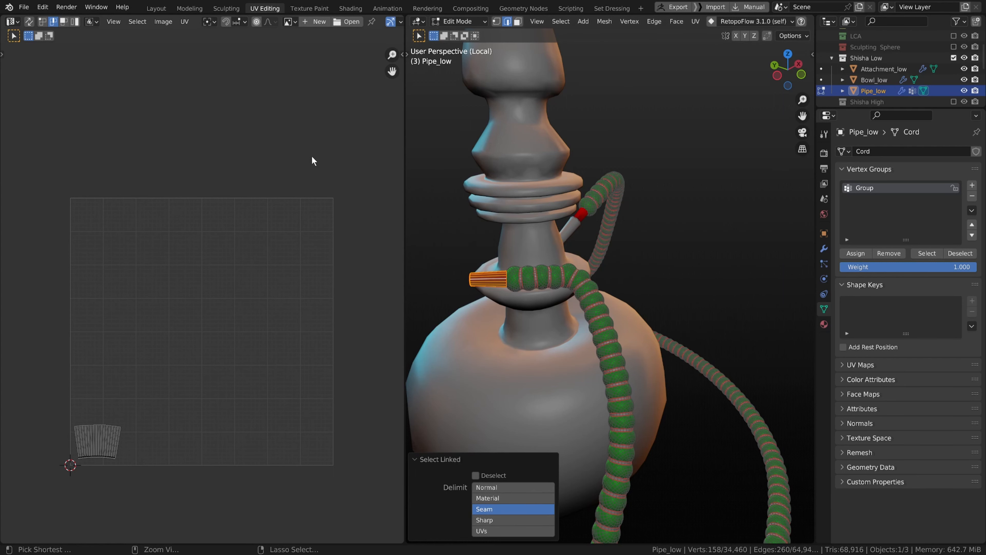
{"action": "key", "text": "a"}
{"action": "key", "text": "alt+a"}
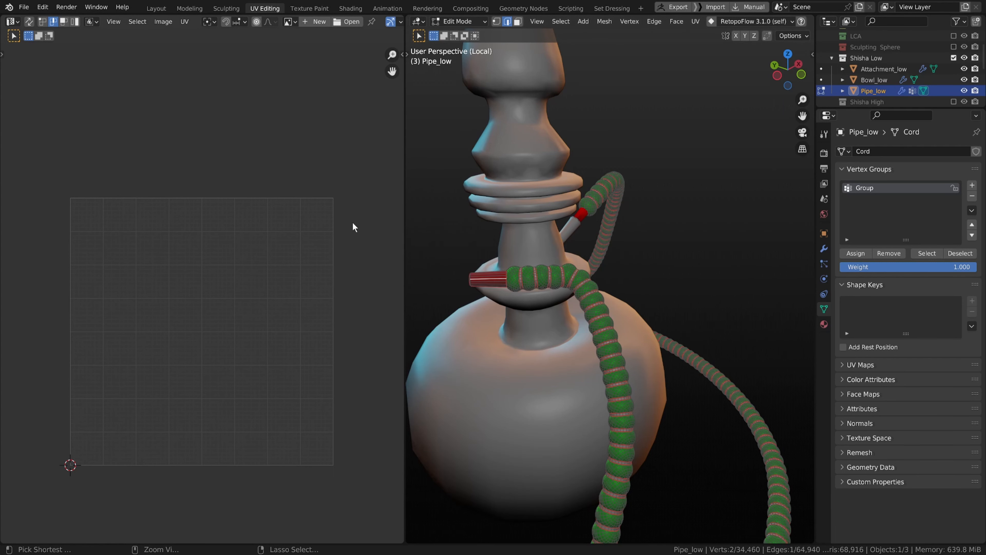
{"action": "key", "text": "ctrl+z"}
Step: Box-select the whole UV layout and start moving it
{"action": "scroll", "coordinate": [306, 228], "scroll_direction": "down", "scroll_amount": 3}
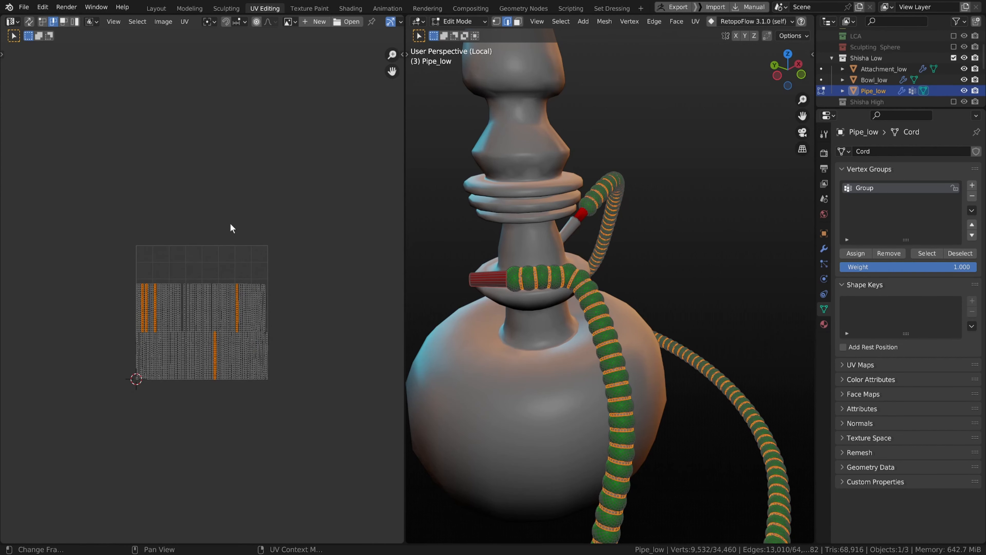
{"action": "left_click_drag", "start_coordinate": [78, 218], "coordinate": [309, 405]}
{"action": "key", "text": "g"}
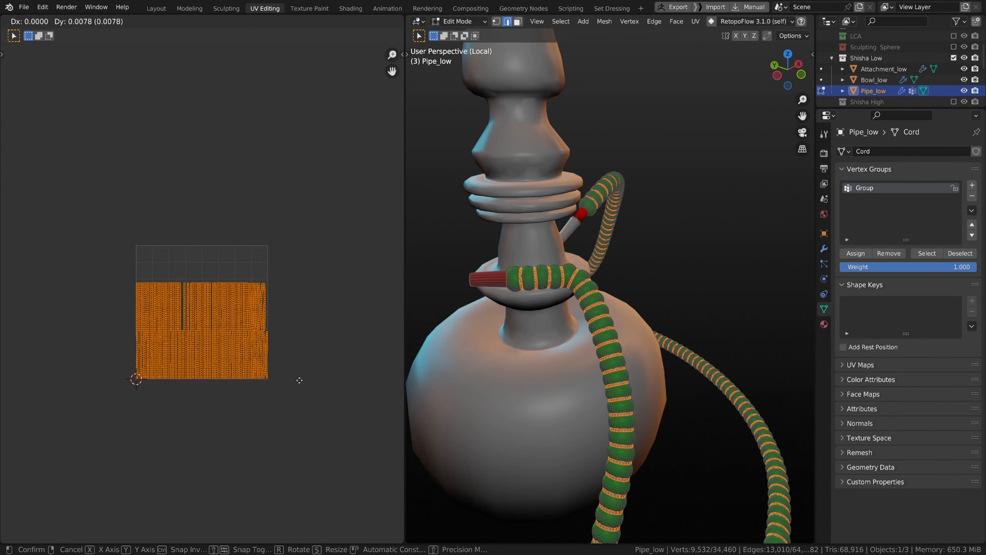
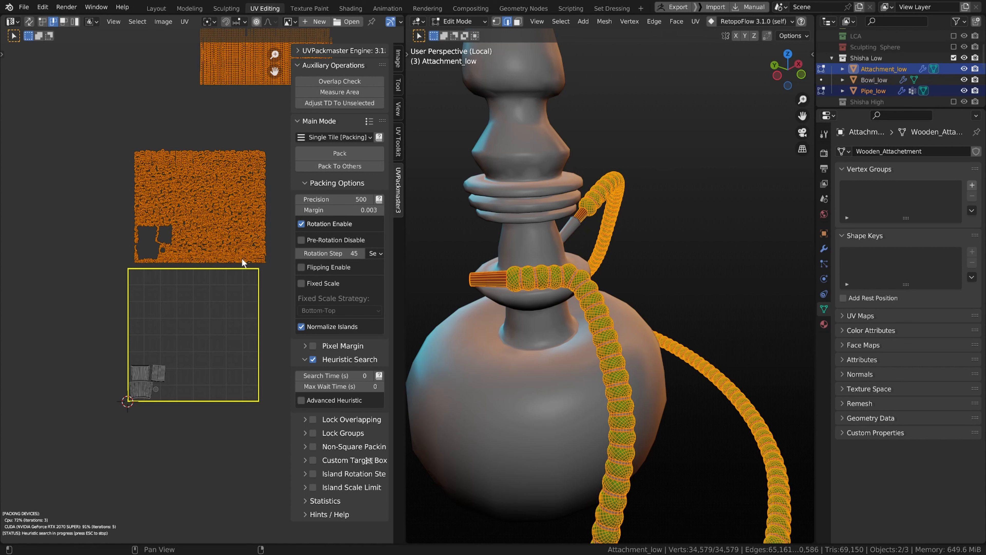
Step: Stop the running UV packing operation
{"action": "key", "text": "Escape"}
{"action": "scroll", "coordinate": [215, 288], "scroll_direction": "up", "scroll_amount": 2}
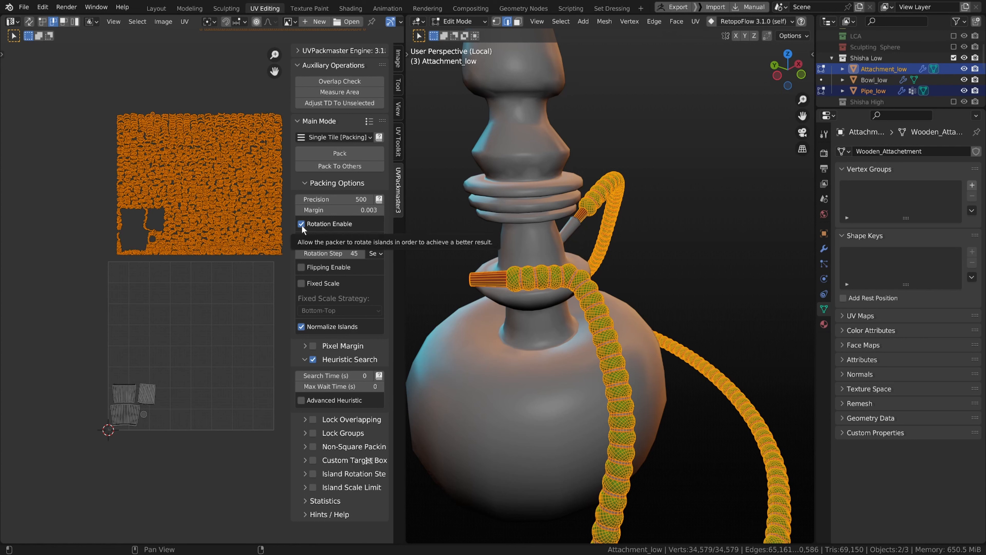
{"action": "scroll", "coordinate": [147, 219], "scroll_direction": "down", "scroll_amount": 2}
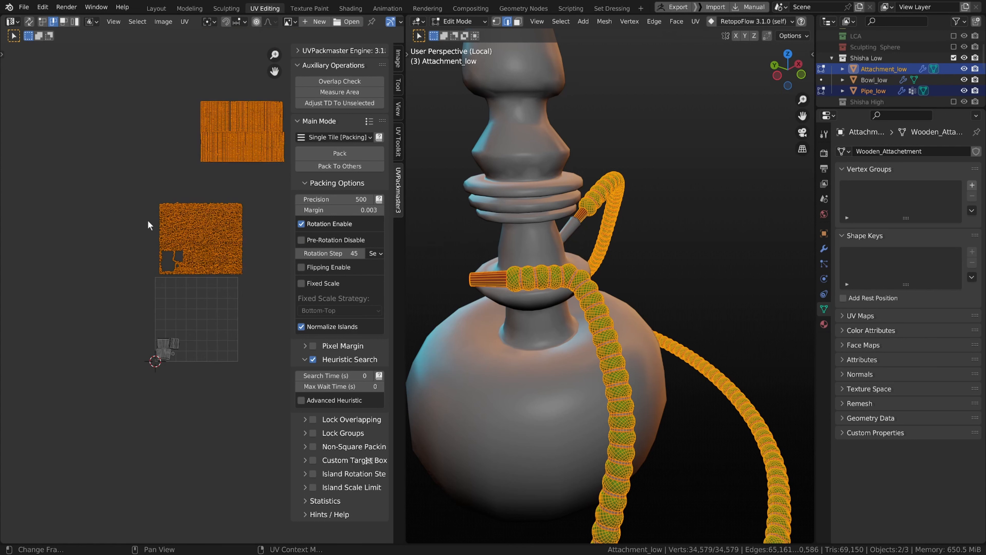
{"action": "middle_click_drag", "start_coordinate": [176, 220], "coordinate": [158, 236]}
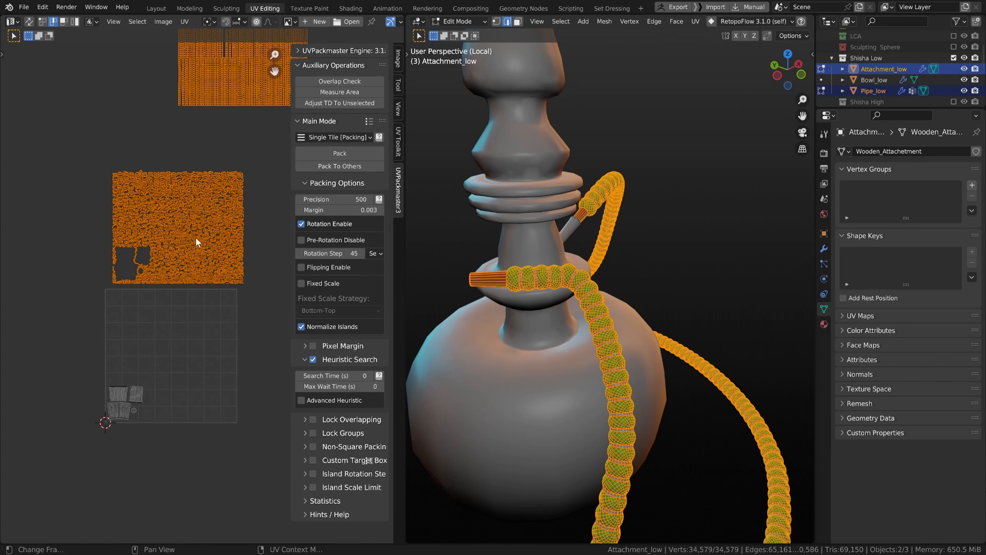
{"action": "scroll", "coordinate": [225, 231], "scroll_direction": "up", "scroll_amount": 3}
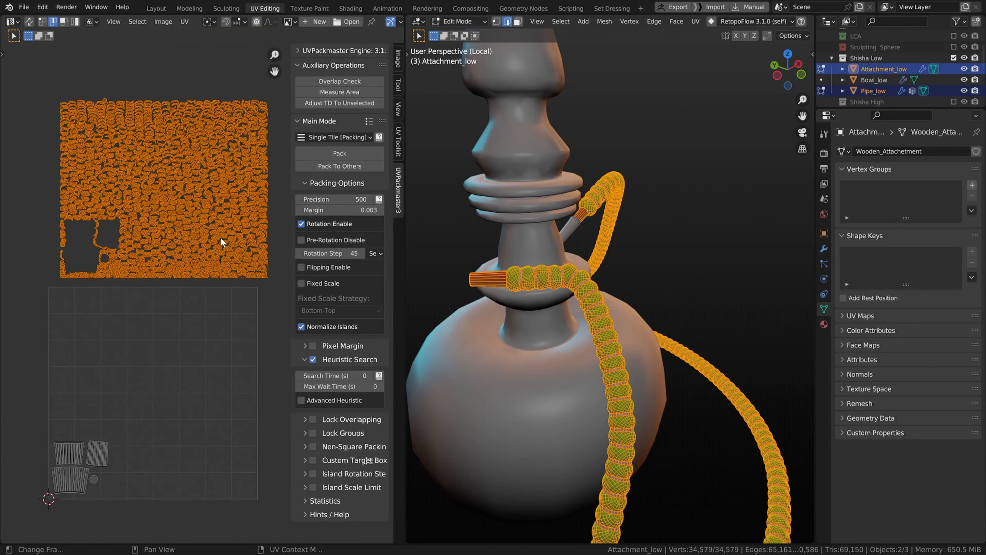
{"action": "scroll", "coordinate": [245, 238], "scroll_direction": "down", "scroll_amount": 1}
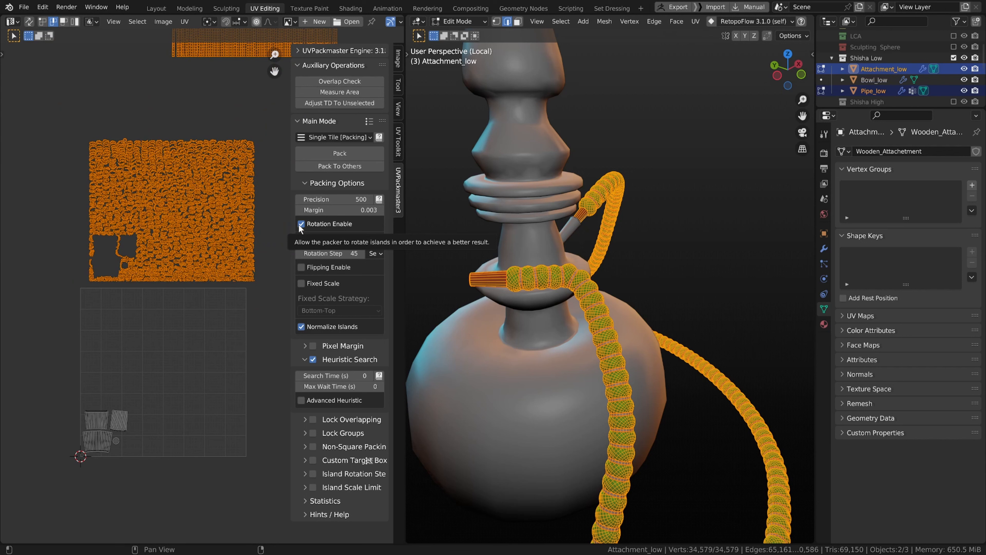
Step: Turn off Rotation Enable in the packing options and repack the selected islands with Pack To Others
{"action": "left_click", "coordinate": [300, 223]}
{"action": "scroll", "coordinate": [259, 232], "scroll_direction": "down", "scroll_amount": 2}
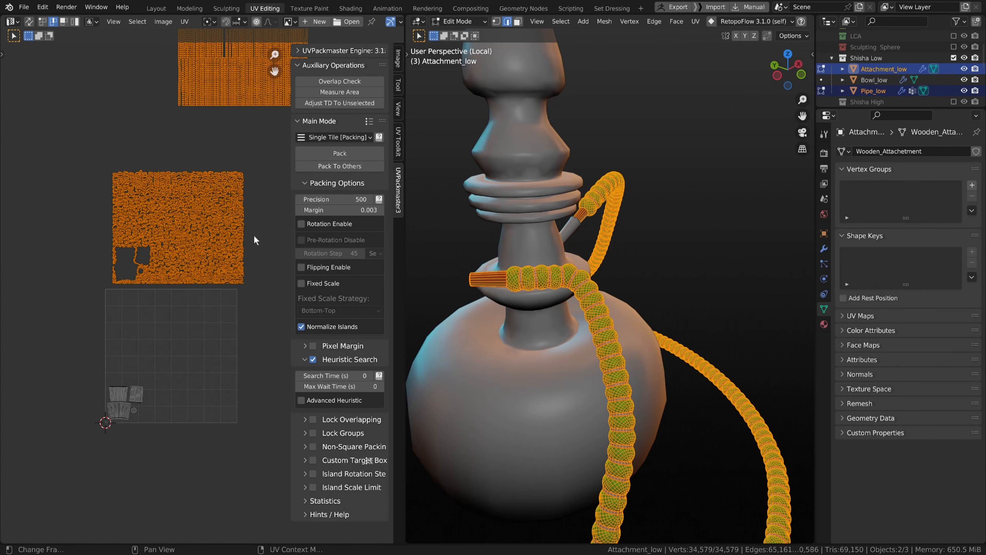
{"action": "left_click", "coordinate": [337, 164]}
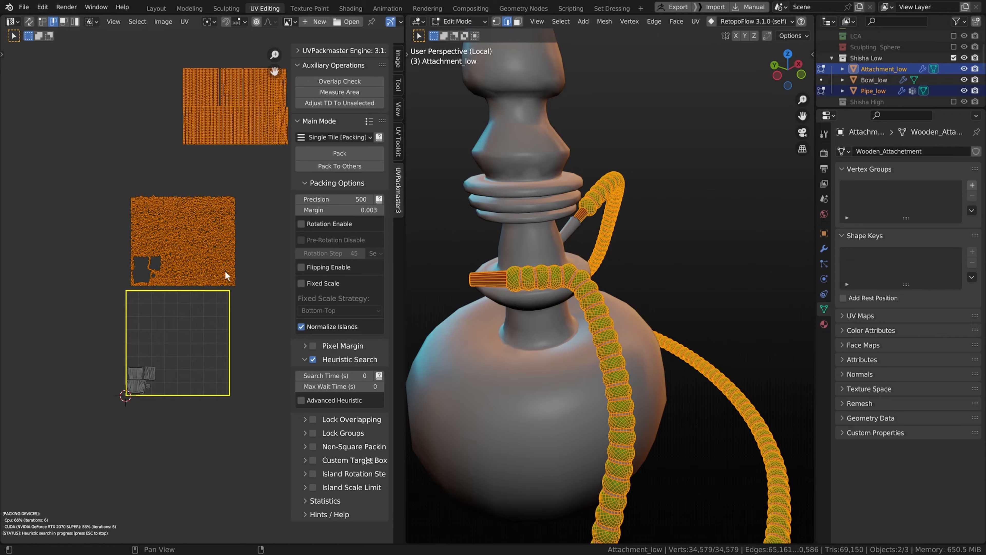
Step: Inspect the packing progress in the UV layout and the hose around the bowl in the viewport
{"action": "scroll", "coordinate": [142, 380], "scroll_direction": "up", "scroll_amount": 8}
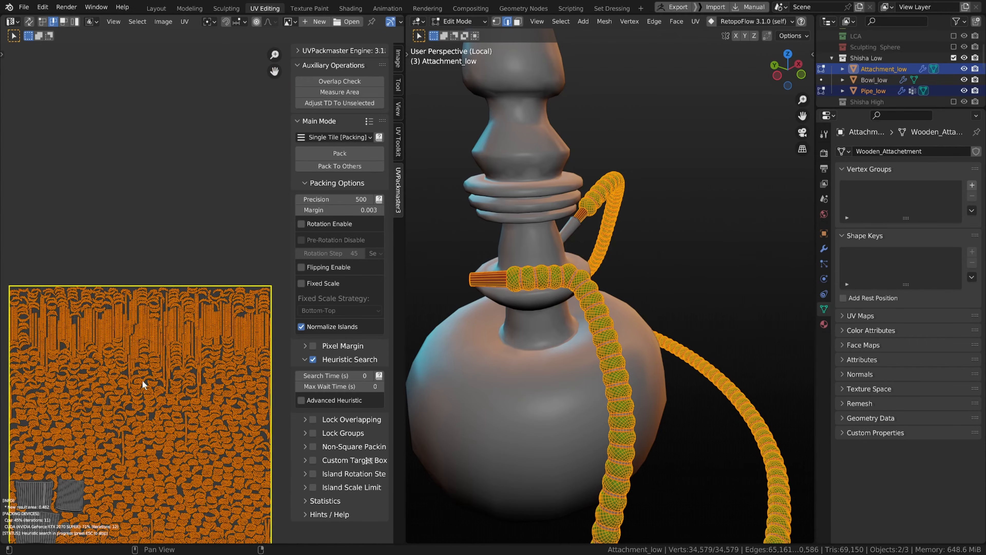
{"action": "scroll", "coordinate": [188, 171], "scroll_direction": "down", "scroll_amount": 5}
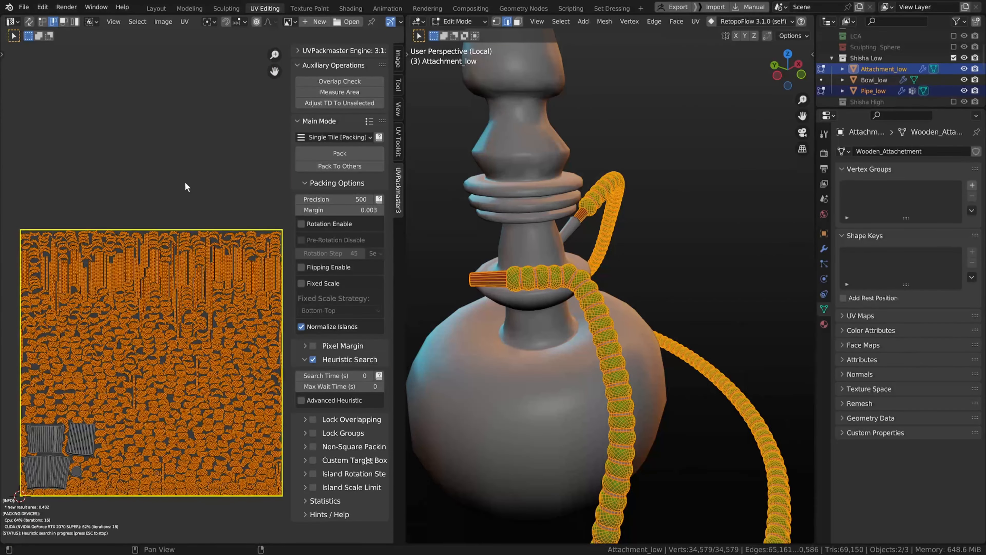
{"action": "scroll", "coordinate": [185, 181], "scroll_direction": "up", "scroll_amount": 3}
{"action": "middle_click_drag", "start_coordinate": [178, 212], "coordinate": [198, 176]}
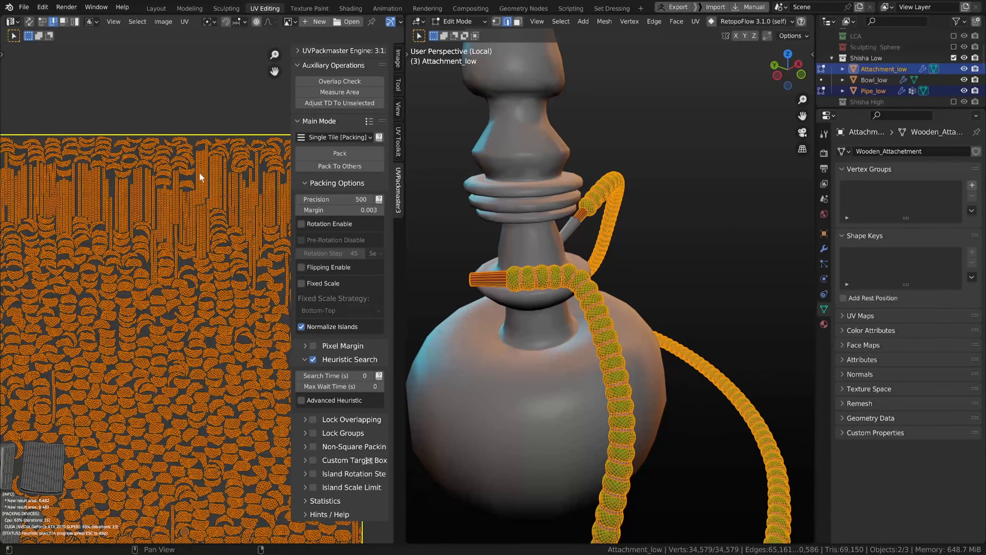
{"action": "scroll", "coordinate": [198, 175], "scroll_direction": "down", "scroll_amount": 1}
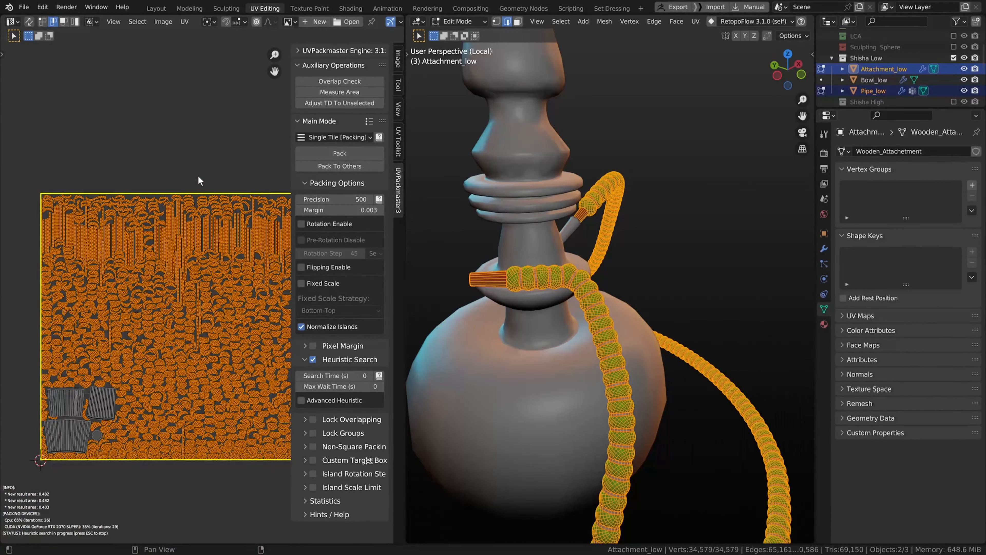
{"action": "scroll", "coordinate": [198, 176], "scroll_direction": "up", "scroll_amount": 2}
{"action": "scroll", "coordinate": [198, 177], "scroll_direction": "down", "scroll_amount": 2}
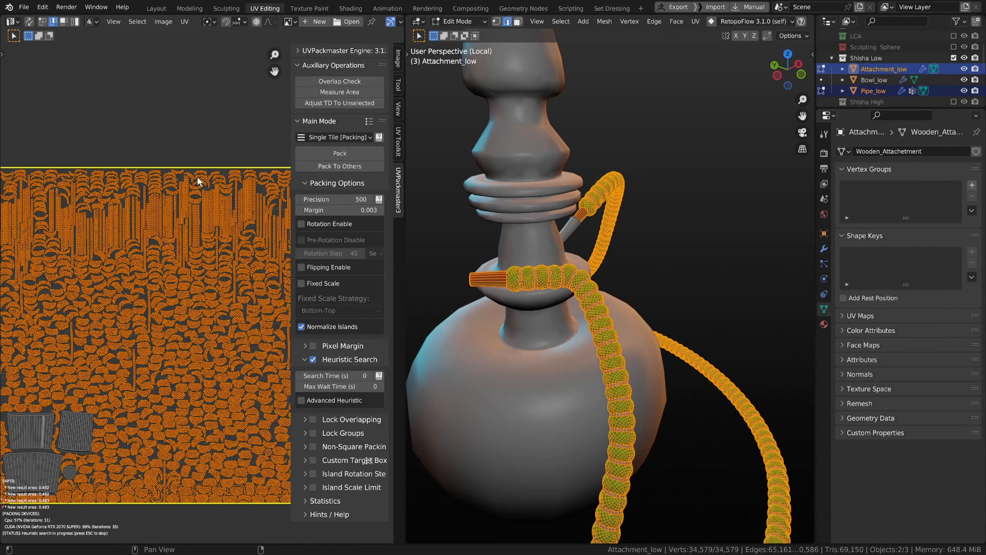
{"action": "scroll", "coordinate": [196, 177], "scroll_direction": "up", "scroll_amount": 1}
{"action": "scroll", "coordinate": [488, 264], "scroll_direction": "up", "scroll_amount": 3}
{"action": "middle_click_drag", "start_coordinate": [488, 265], "coordinate": [501, 287]}
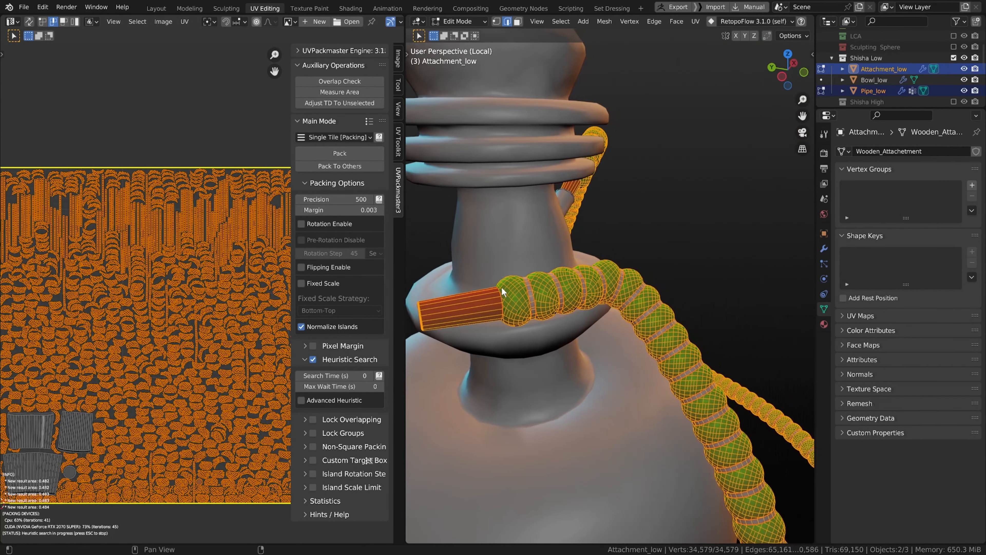
{"action": "scroll", "coordinate": [256, 317], "scroll_direction": "down", "scroll_amount": 1}
{"action": "scroll", "coordinate": [257, 317], "scroll_direction": "down", "scroll_amount": 2}
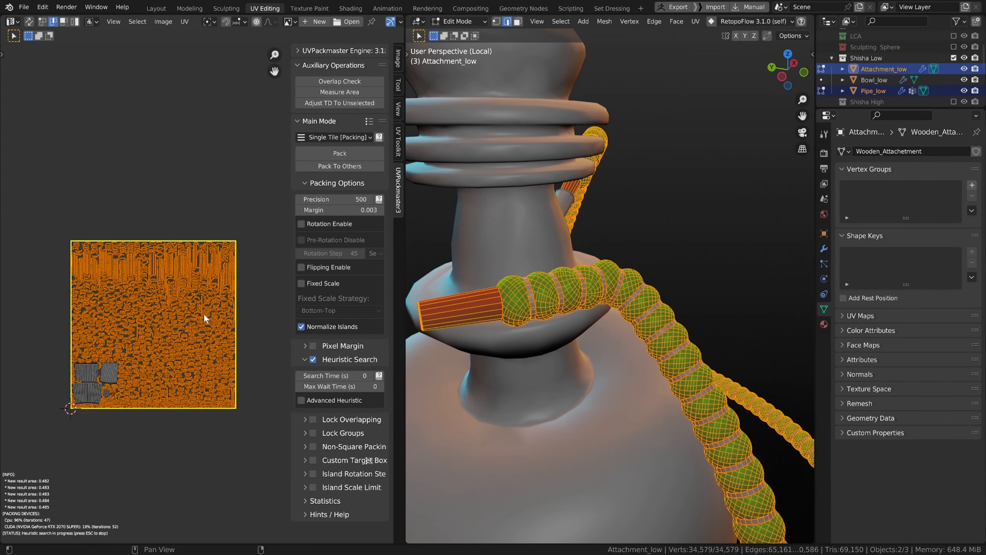
{"action": "scroll", "coordinate": [205, 315], "scroll_direction": "up", "scroll_amount": 3}
{"action": "middle_click_drag", "start_coordinate": [90, 359], "coordinate": [228, 305]}
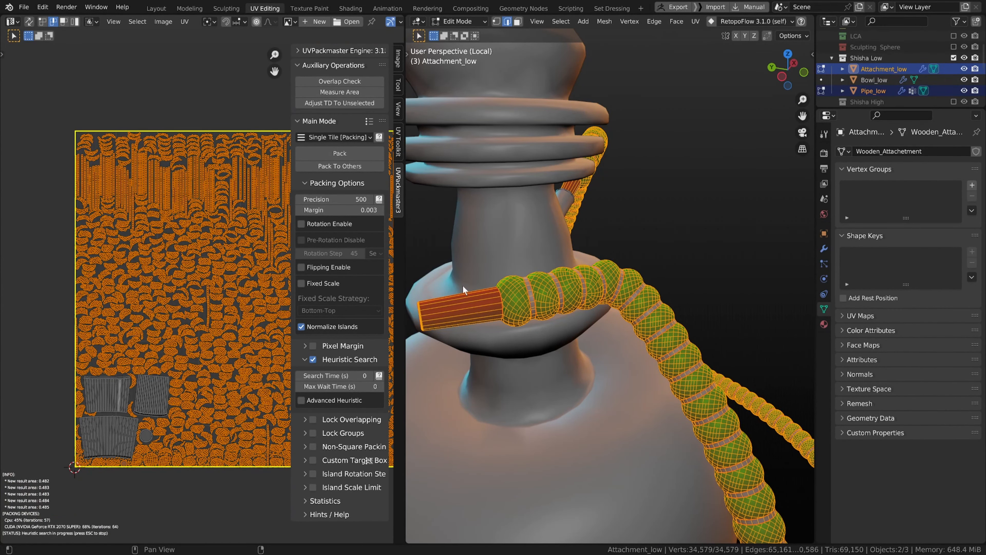
{"action": "scroll", "coordinate": [228, 271], "scroll_direction": "down", "scroll_amount": 3}
{"action": "scroll", "coordinate": [228, 270], "scroll_direction": "up", "scroll_amount": 1}
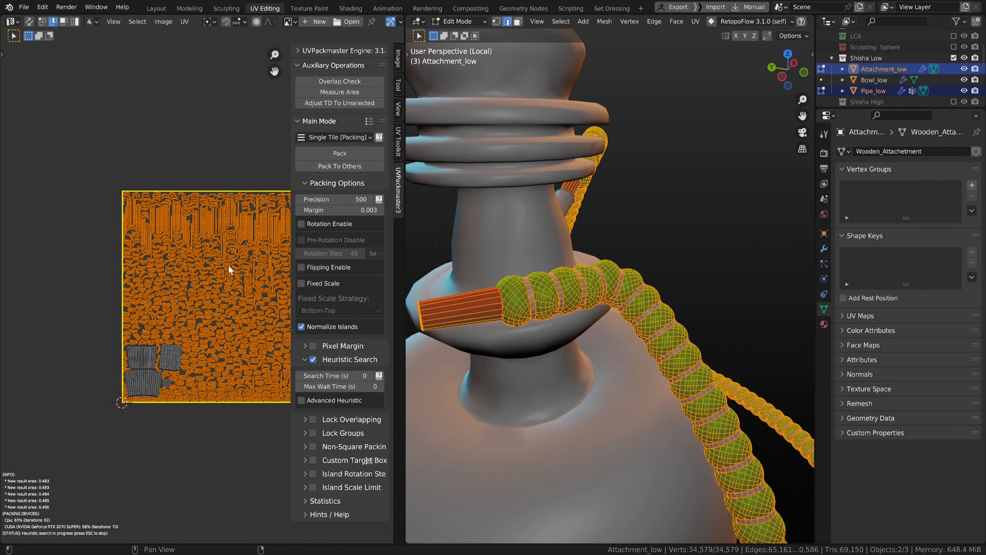
{"action": "scroll", "coordinate": [229, 272], "scroll_direction": "up", "scroll_amount": 5}
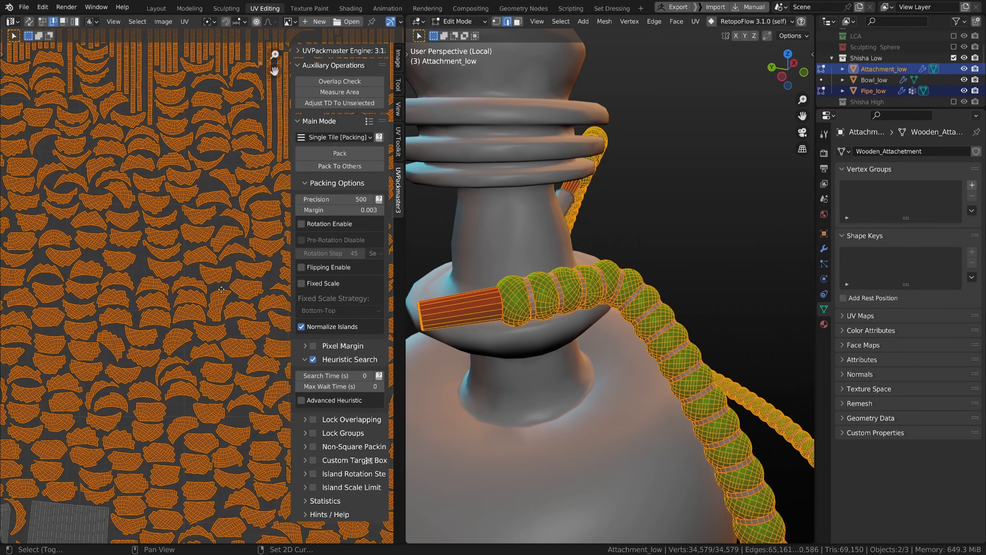
{"action": "scroll", "coordinate": [189, 287], "scroll_direction": "down", "scroll_amount": 3}
{"action": "scroll", "coordinate": [189, 285], "scroll_direction": "up", "scroll_amount": 2}
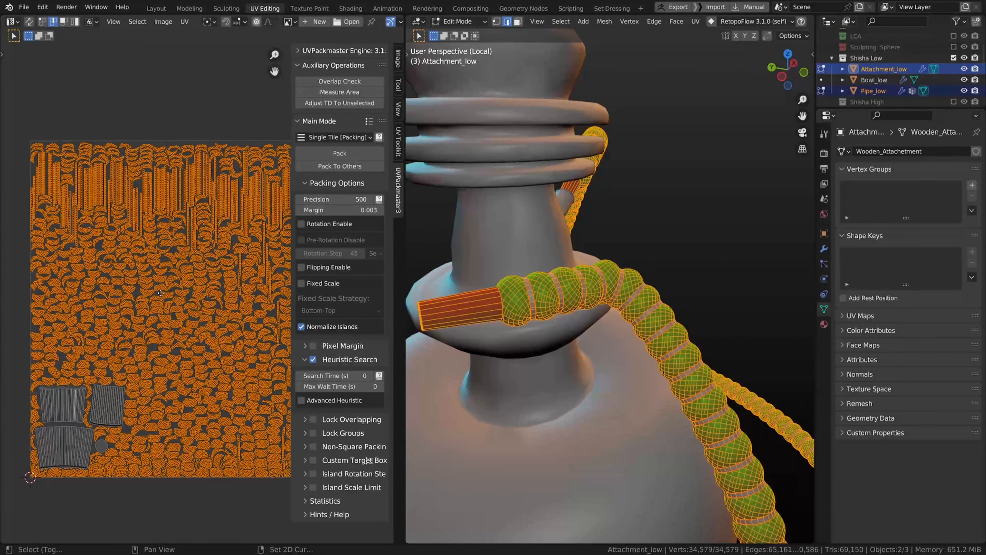
Step: Select the hose pipe's ring segments with linked picking and move their UV islands up above the tile
{"action": "left_click", "coordinate": [525, 291]}
{"action": "middle_click_drag", "start_coordinate": [525, 292], "coordinate": [514, 292]}
{"action": "key", "text": "l"}
{"action": "key", "text": "l"}
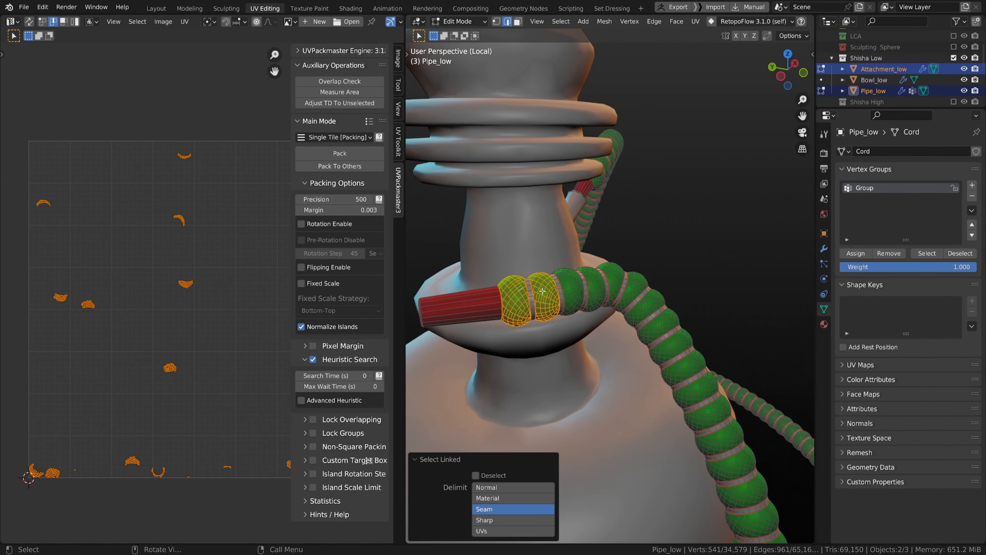
{"action": "key", "text": "l"}
{"action": "scroll", "coordinate": [538, 291], "scroll_direction": "down", "scroll_amount": 2}
{"action": "key", "text": "l"}
{"action": "key", "text": "l"}
{"action": "key", "text": "l"}
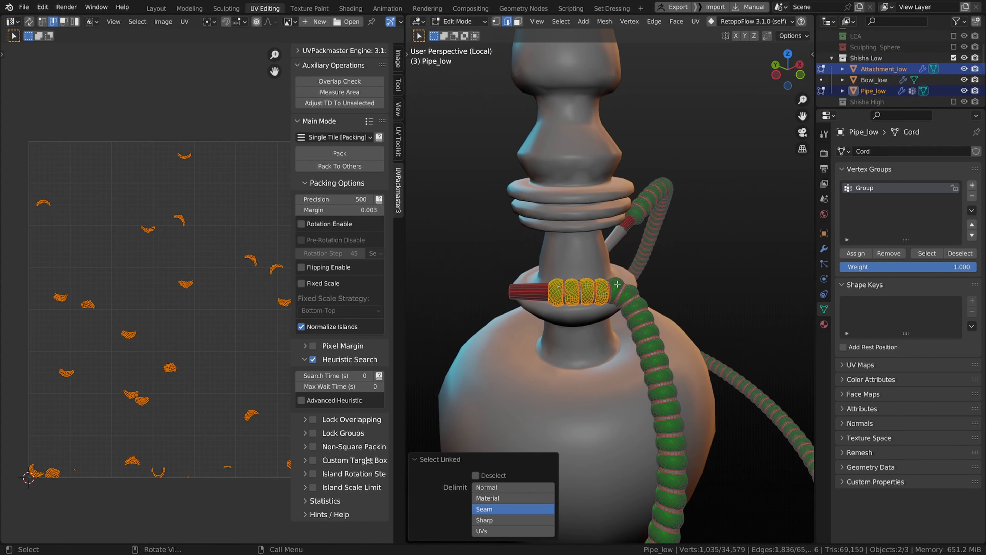
{"action": "key", "text": "l"}
{"action": "key", "text": "l"}
{"action": "key", "text": "l"}
{"action": "key", "text": "l"}
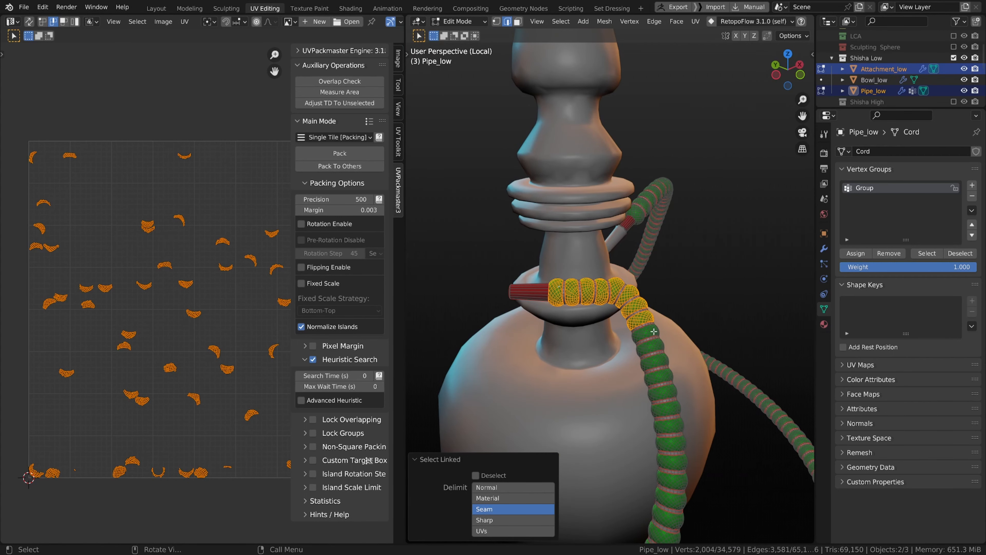
{"action": "middle_click_drag", "start_coordinate": [654, 365], "coordinate": [647, 388]}
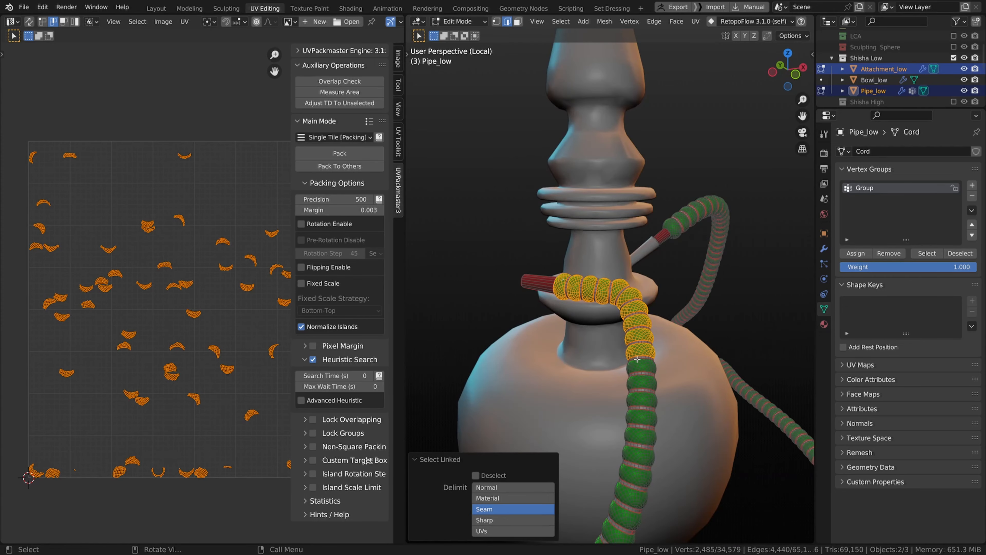
{"action": "key", "text": "l"}
{"action": "key", "text": "l"}
{"action": "key", "text": "l"}
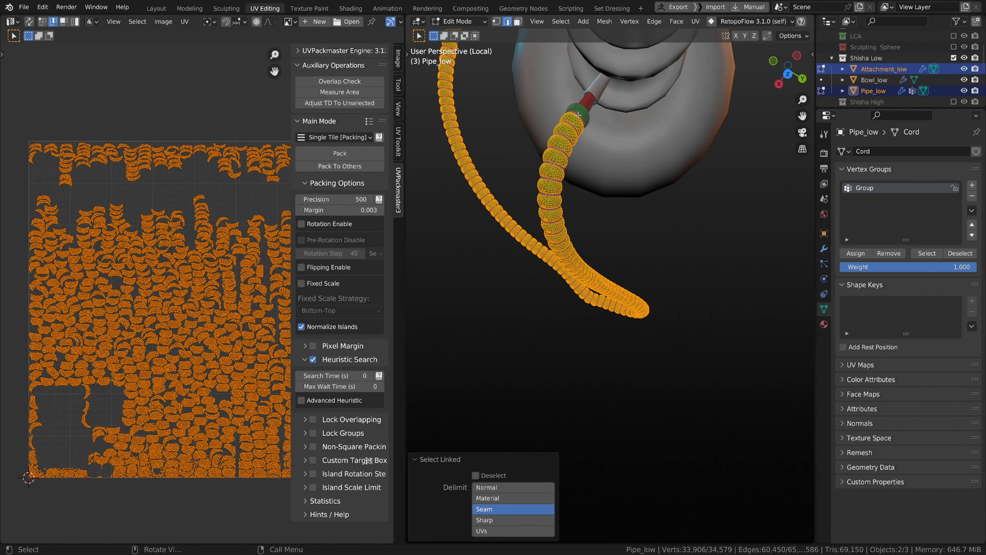
{"action": "key", "text": "l"}
{"action": "scroll", "coordinate": [578, 114], "scroll_direction": "down", "scroll_amount": 2}
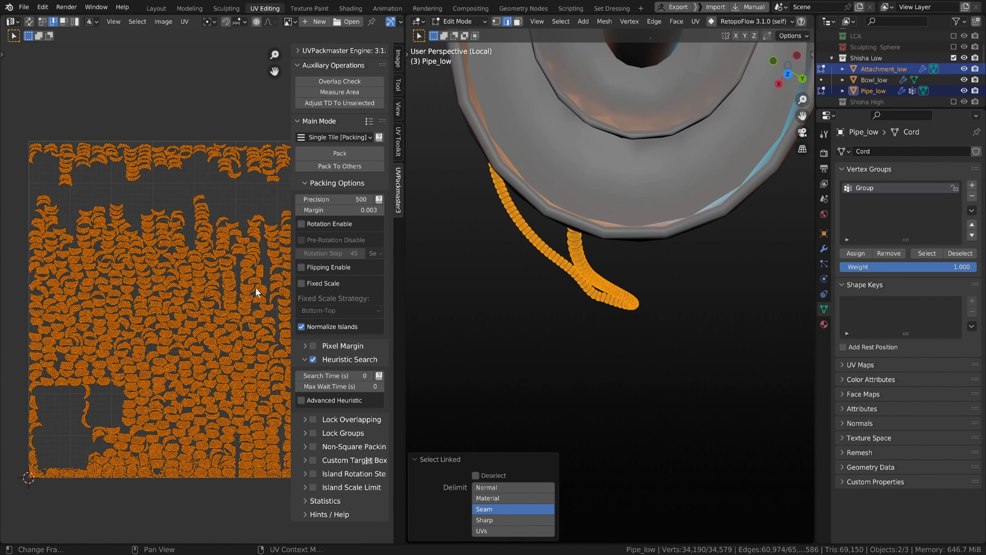
{"action": "scroll", "coordinate": [233, 292], "scroll_direction": "down", "scroll_amount": 1}
{"action": "middle_click_drag", "start_coordinate": [222, 292], "coordinate": [136, 306]}
{"action": "scroll", "coordinate": [198, 279], "scroll_direction": "down", "scroll_amount": 1}
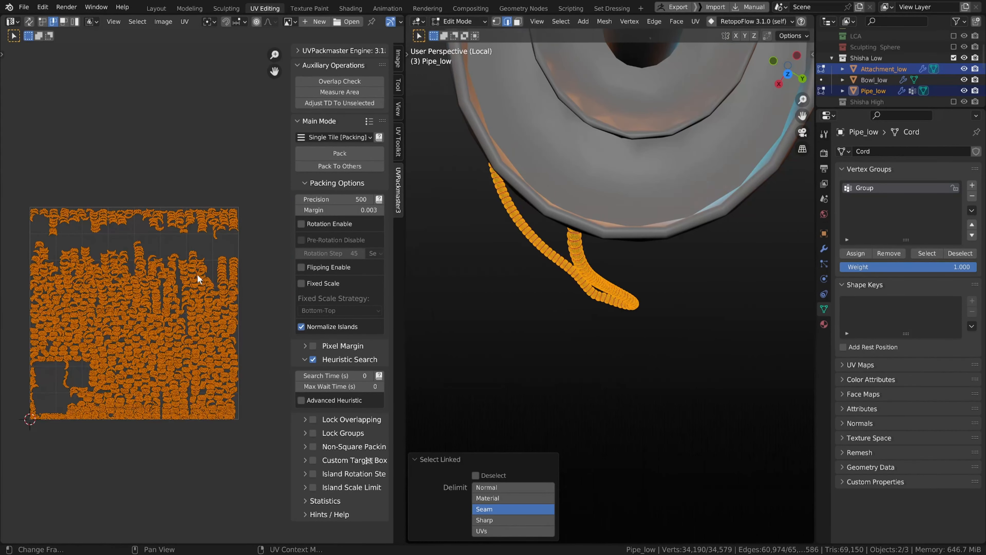
{"action": "middle_click_drag", "start_coordinate": [194, 279], "coordinate": [205, 255]}
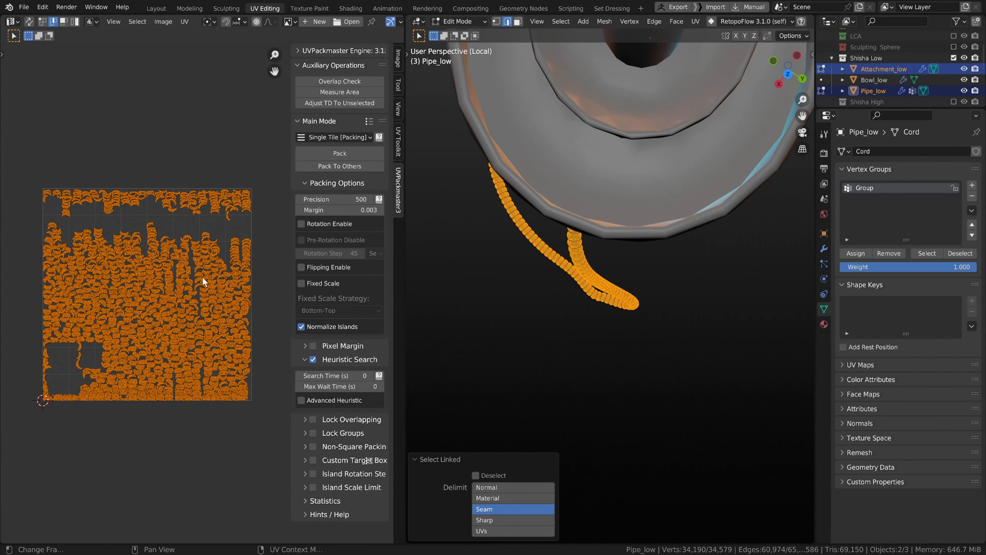
{"action": "key", "text": "g"}
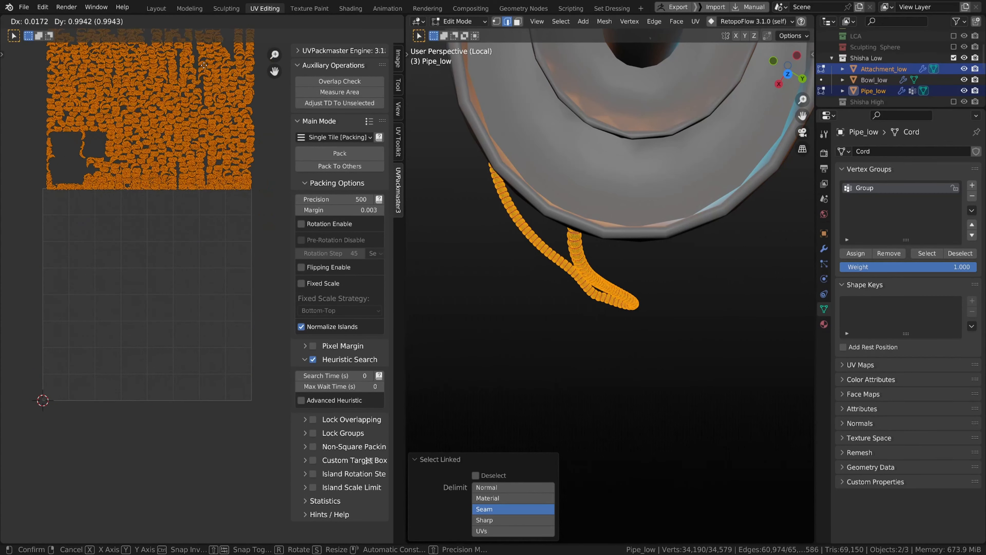
{"action": "left_click", "coordinate": [207, 48]}
Step: Select all UVs and box-select the hose islands moved above the tile
{"action": "scroll", "coordinate": [521, 227], "scroll_direction": "down", "scroll_amount": 5}
{"action": "middle_click_drag", "start_coordinate": [521, 227], "coordinate": [525, 197]}
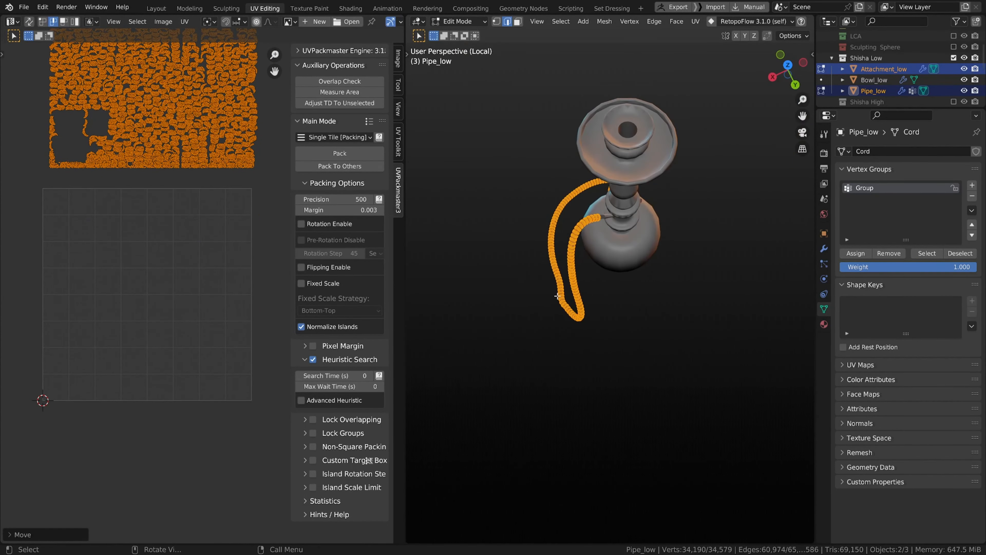
{"action": "key", "text": "alt+a"}
{"action": "key", "text": "a"}
{"action": "scroll", "coordinate": [171, 355], "scroll_direction": "up", "scroll_amount": 3}
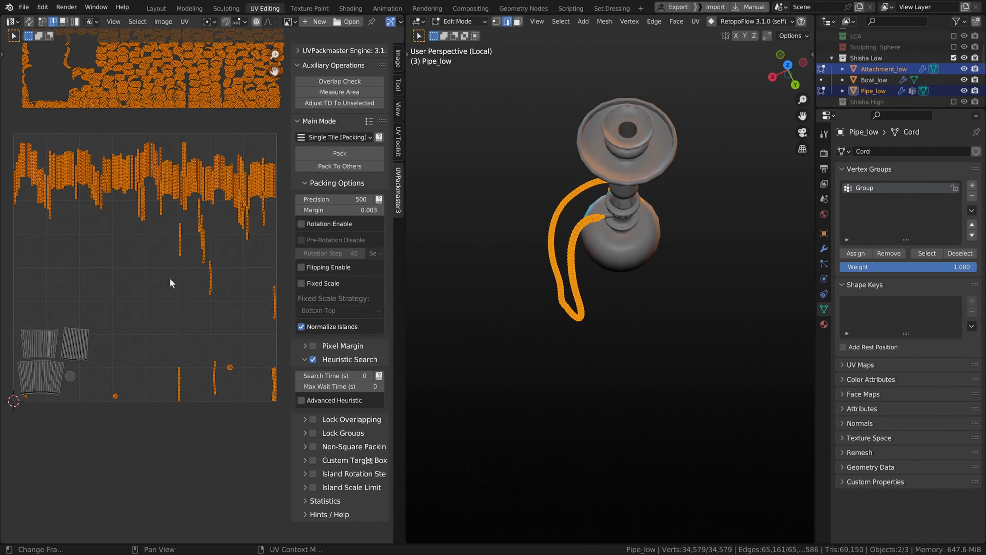
{"action": "scroll", "coordinate": [177, 400], "scroll_direction": "down", "scroll_amount": 2}
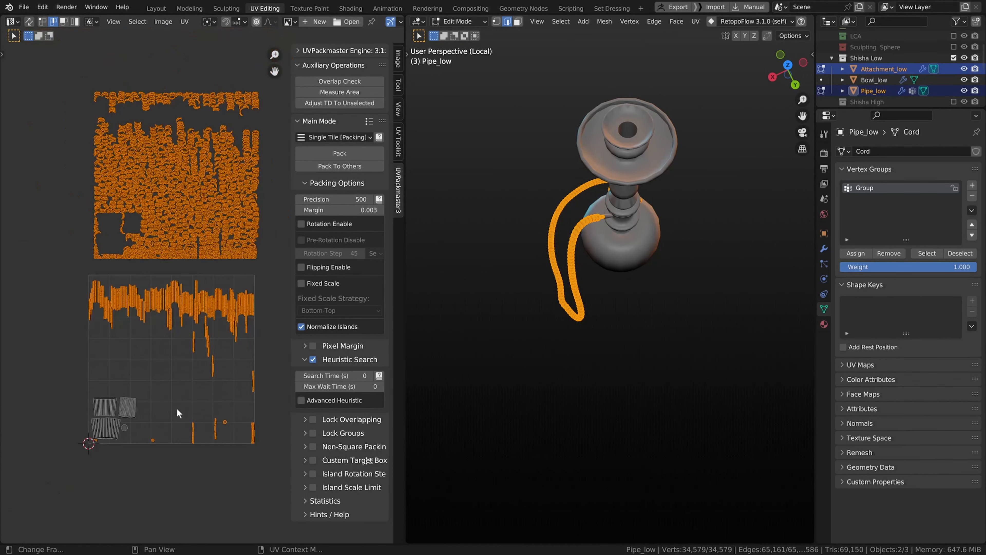
{"action": "left_click_drag", "start_coordinate": [60, 61], "coordinate": [267, 267]}
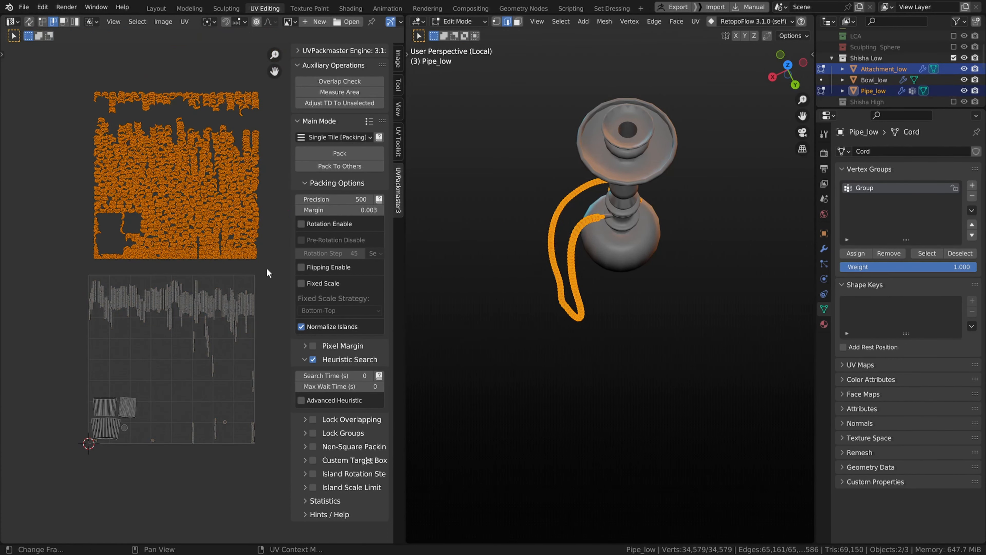
{"action": "scroll", "coordinate": [267, 268], "scroll_direction": "up", "scroll_amount": 1}
{"action": "scroll", "coordinate": [254, 289], "scroll_direction": "up", "scroll_amount": 2}
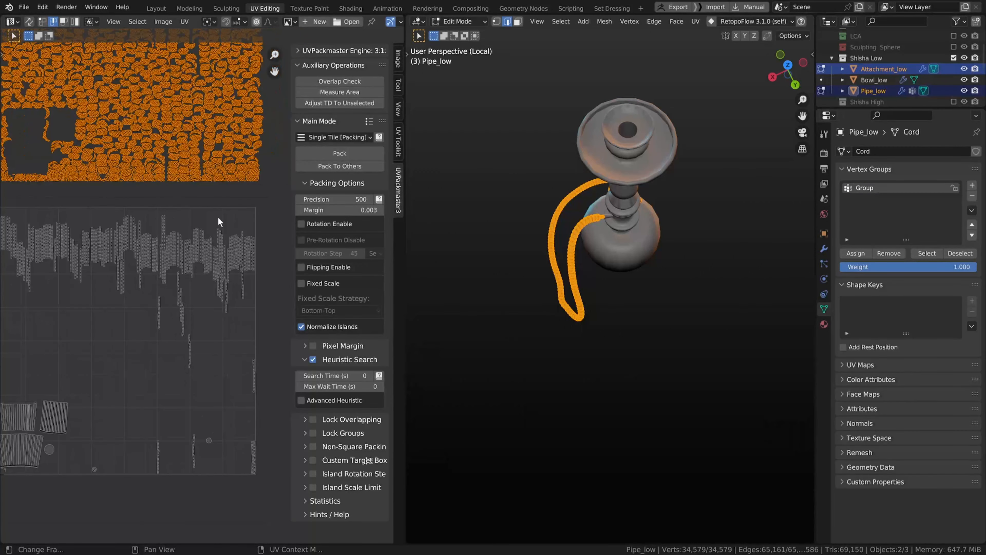
{"action": "scroll", "coordinate": [223, 254], "scroll_direction": "down", "scroll_amount": 4}
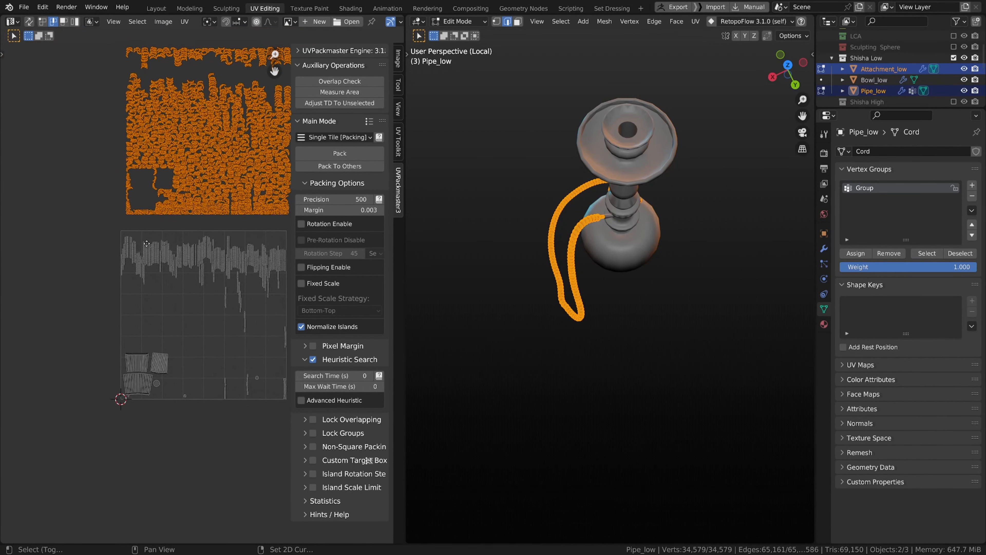
Step: Box-select the straight strip islands along the top of the UV tile, adding the remaining strips lower down
{"action": "left_click_drag", "start_coordinate": [86, 231], "coordinate": [284, 314]}
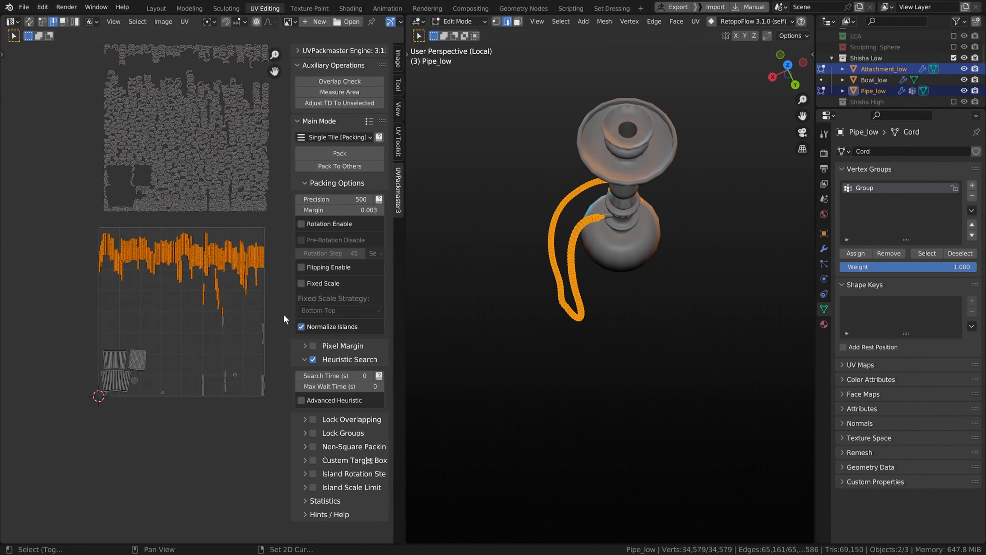
{"action": "left_click_drag", "start_coordinate": [193, 281], "coordinate": [235, 394], "text": "shift"}
{"action": "left_click_drag", "start_coordinate": [240, 306], "coordinate": [294, 428], "text": "shift"}
{"action": "scroll", "coordinate": [272, 410], "scroll_direction": "up", "scroll_amount": 1}
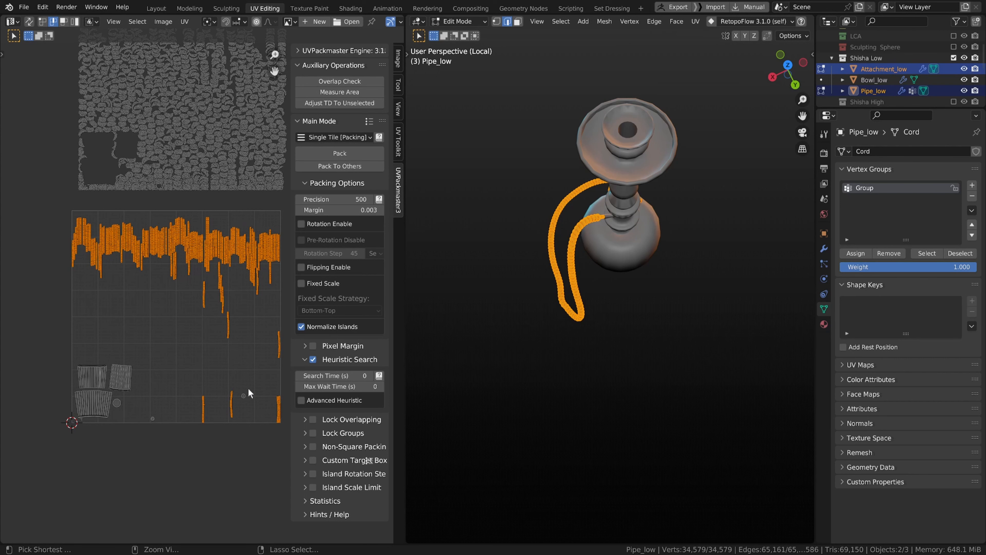
Step: Straighten the selected strip UV islands with Straighten UVs
{"action": "scroll", "coordinate": [126, 289], "scroll_direction": "up", "scroll_amount": 3}
{"action": "middle_click_drag", "start_coordinate": [130, 301], "coordinate": [139, 327]}
{"action": "key", "text": "q"}
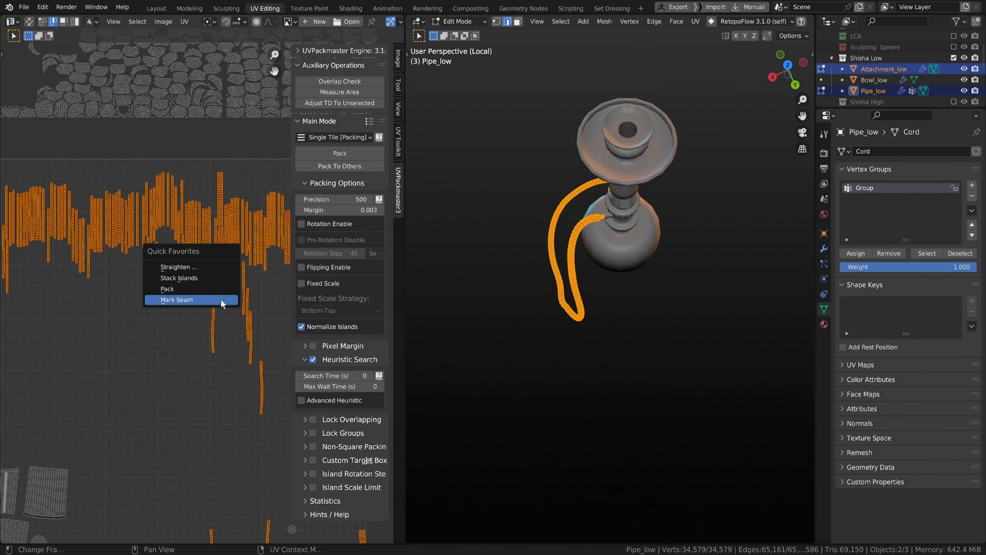
{"action": "left_click", "coordinate": [217, 266]}
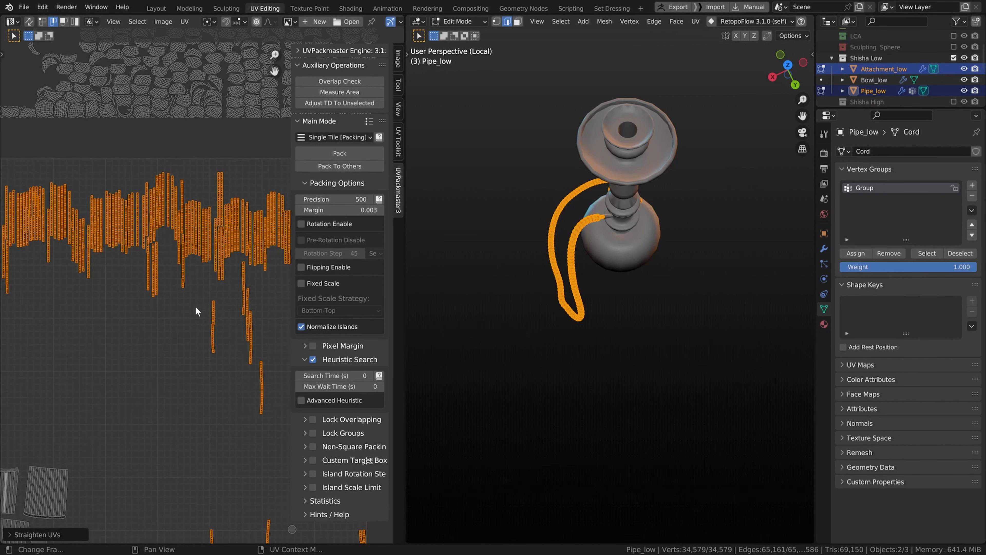
Step: Select the remaining curved strip island and straighten it as well
{"action": "left_click", "coordinate": [223, 350]}
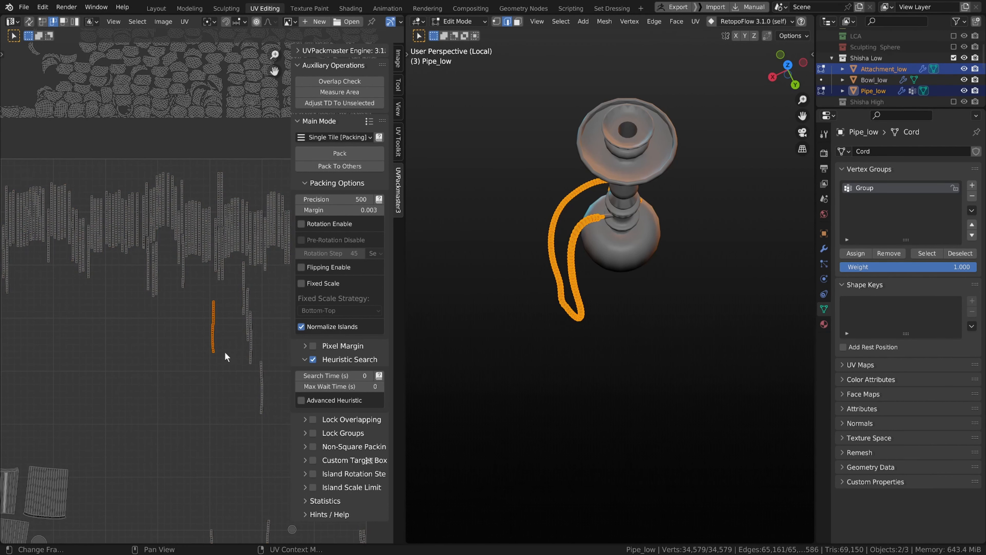
{"action": "key", "text": "q"}
{"action": "left_click", "coordinate": [220, 343]}
{"action": "scroll", "coordinate": [217, 352], "scroll_direction": "up", "scroll_amount": 1}
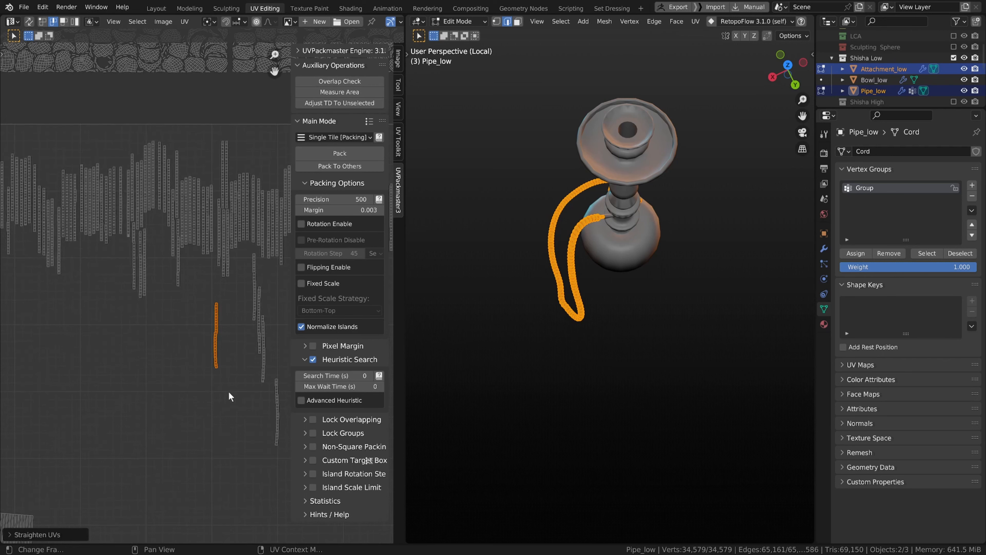
{"action": "scroll", "coordinate": [229, 400], "scroll_direction": "up", "scroll_amount": 5}
{"action": "scroll", "coordinate": [229, 406], "scroll_direction": "up", "scroll_amount": 1}
{"action": "scroll", "coordinate": [229, 400], "scroll_direction": "down", "scroll_amount": 4}
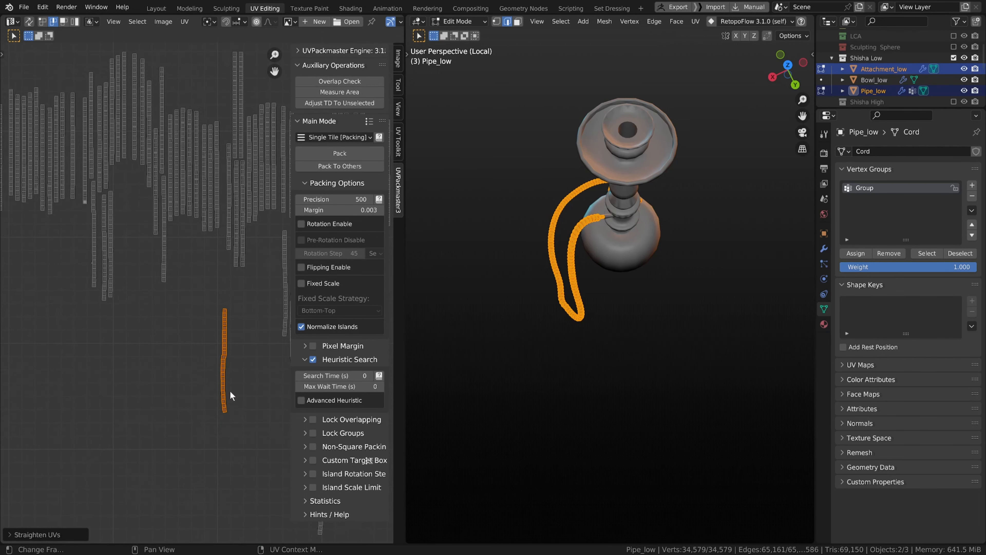
{"action": "scroll", "coordinate": [229, 386], "scroll_direction": "down", "scroll_amount": 4}
{"action": "scroll", "coordinate": [223, 362], "scroll_direction": "up", "scroll_amount": 2}
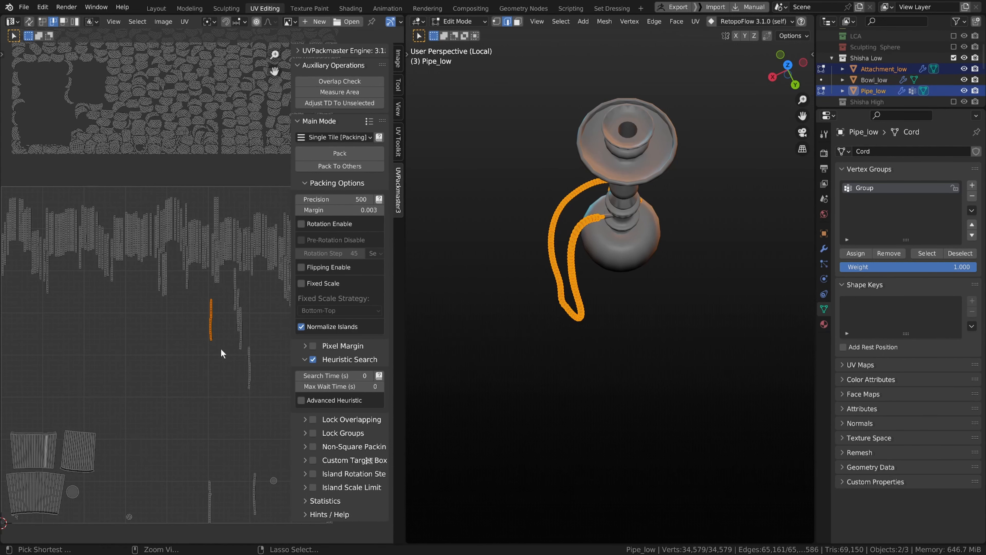
Step: Box-select the block of islands sitting above the UV tile
{"action": "key", "text": "a"}
{"action": "scroll", "coordinate": [220, 347], "scroll_direction": "down", "scroll_amount": 6}
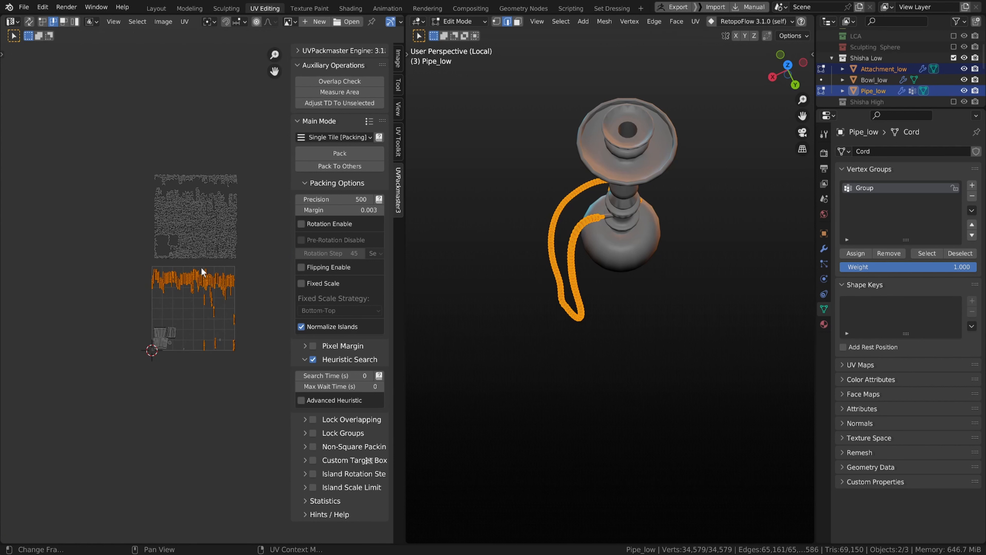
{"action": "scroll", "coordinate": [201, 267], "scroll_direction": "up", "scroll_amount": 1}
{"action": "left_click_drag", "start_coordinate": [61, 100], "coordinate": [252, 258]}
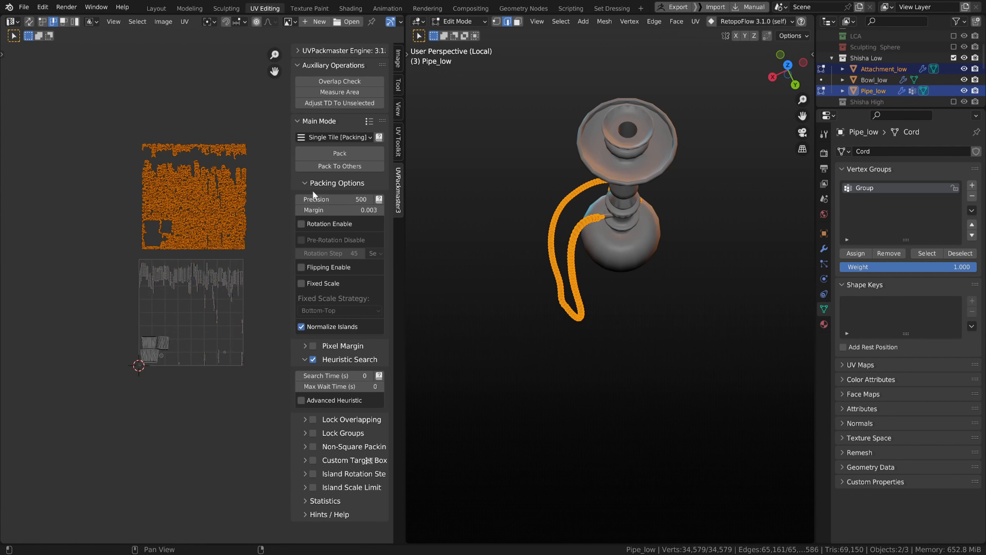
Step: Enable Rotation and Flipping in the UVPackmaster packing options
{"action": "left_click", "coordinate": [301, 224]}
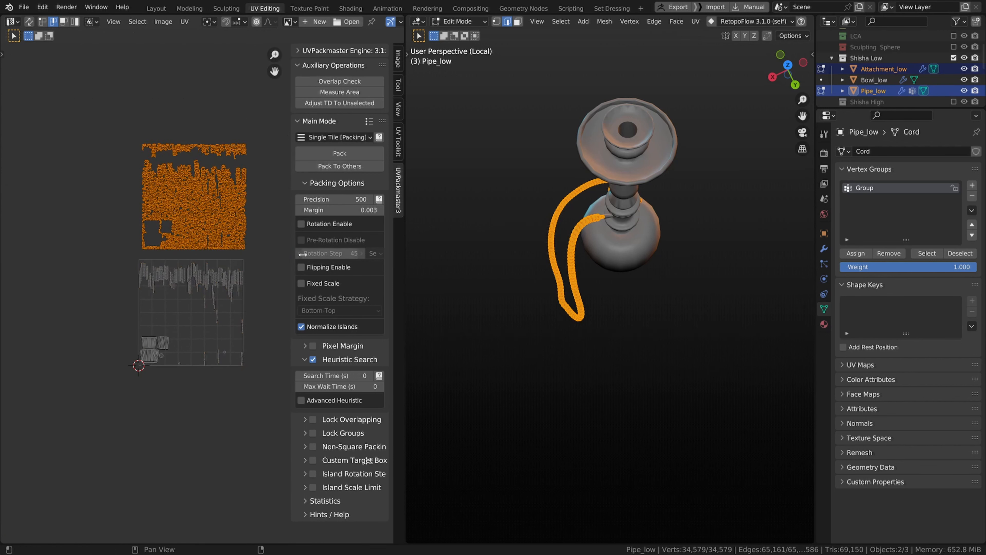
{"action": "scroll", "coordinate": [218, 325], "scroll_direction": "up", "scroll_amount": 2}
{"action": "scroll", "coordinate": [218, 325], "scroll_direction": "up", "scroll_amount": 3}
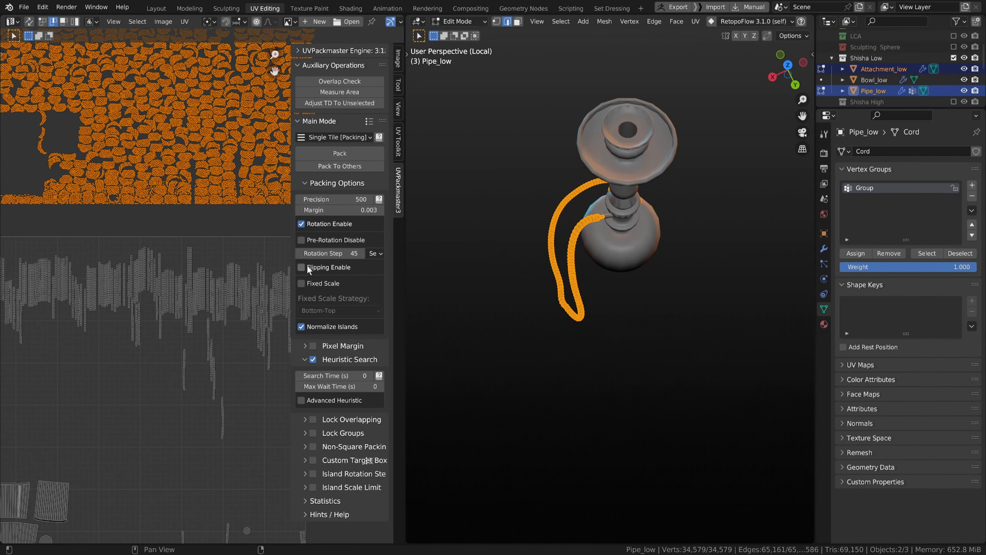
{"action": "left_click", "coordinate": [301, 266]}
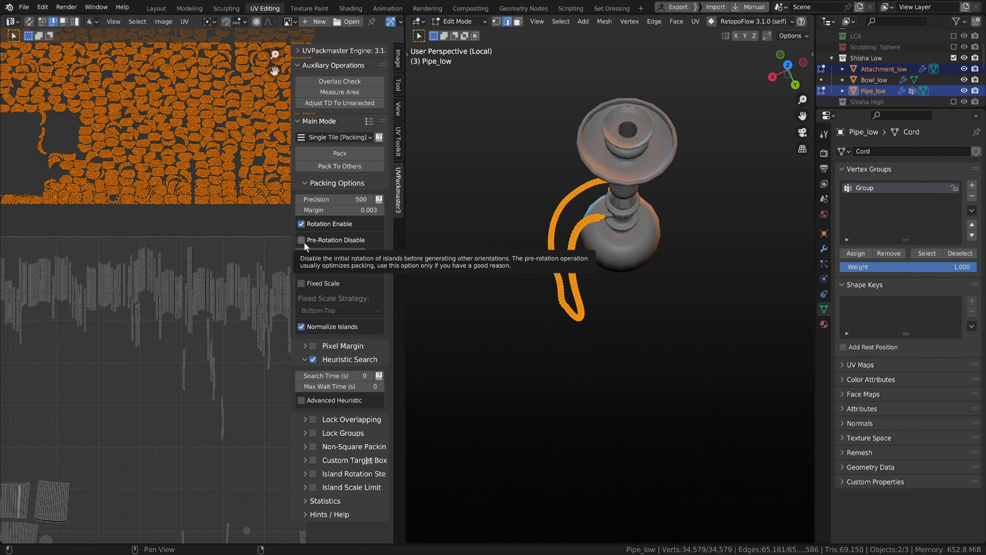
{"action": "scroll", "coordinate": [196, 286], "scroll_direction": "down", "scroll_amount": 6}
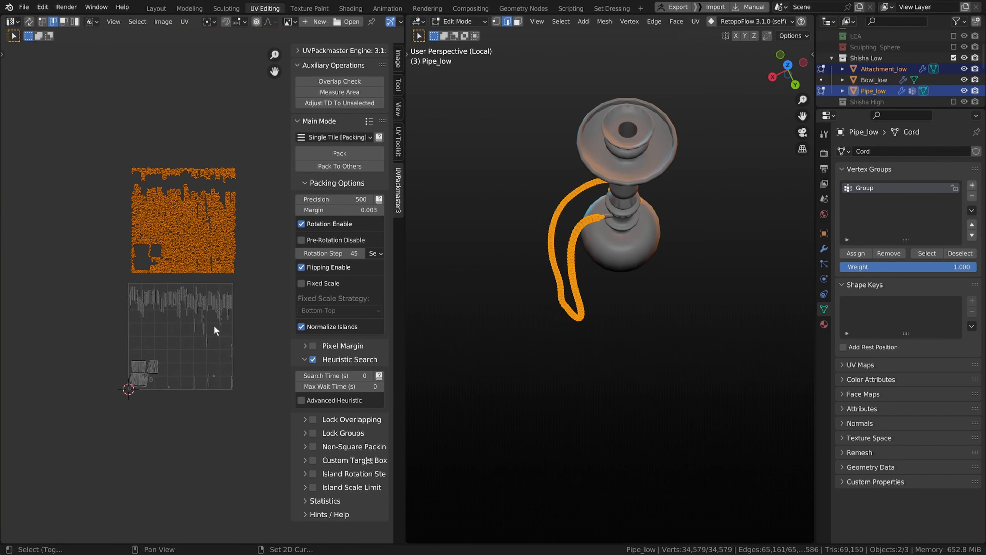
{"action": "scroll", "coordinate": [144, 326], "scroll_direction": "up", "scroll_amount": 5}
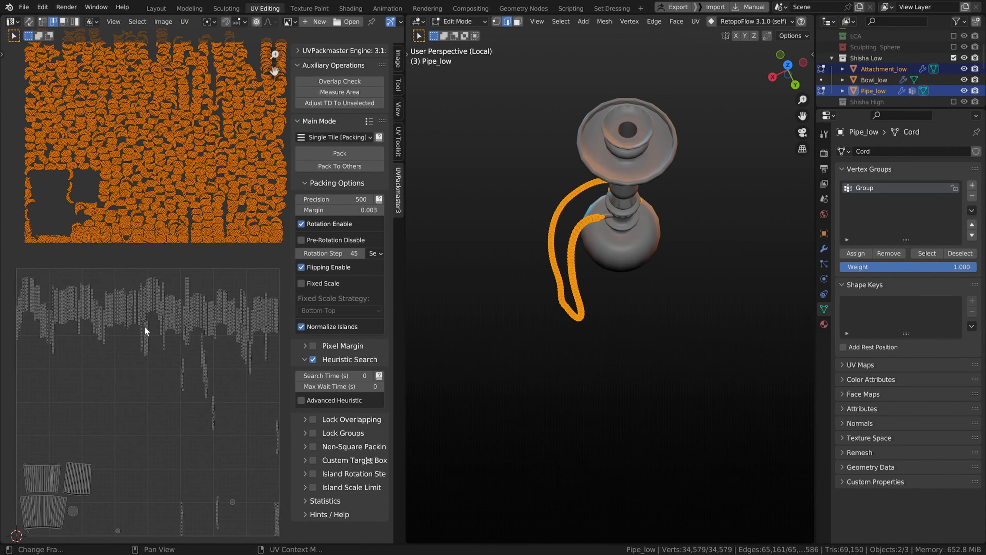
{"action": "scroll", "coordinate": [157, 284], "scroll_direction": "down", "scroll_amount": 2}
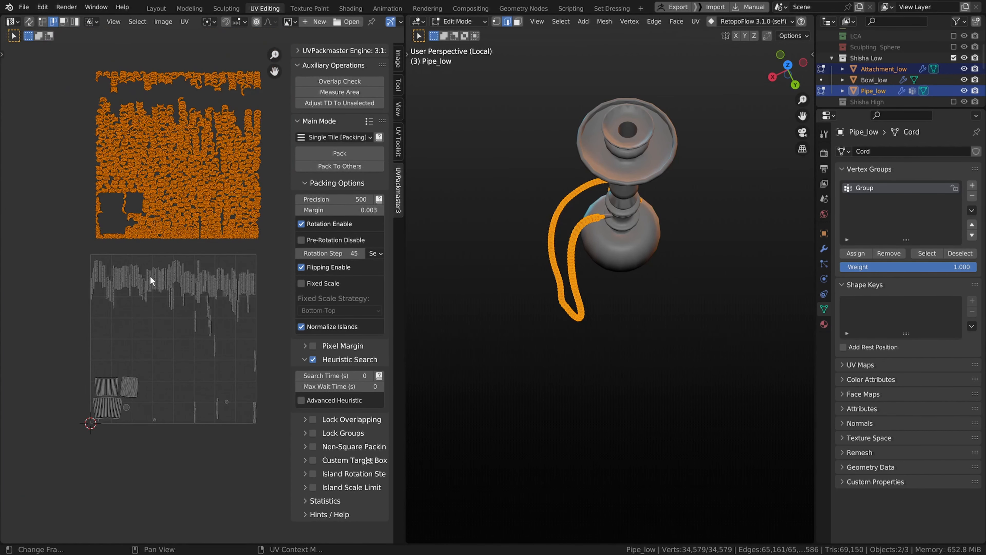
{"action": "left_click_drag", "start_coordinate": [82, 257], "coordinate": [258, 331]}
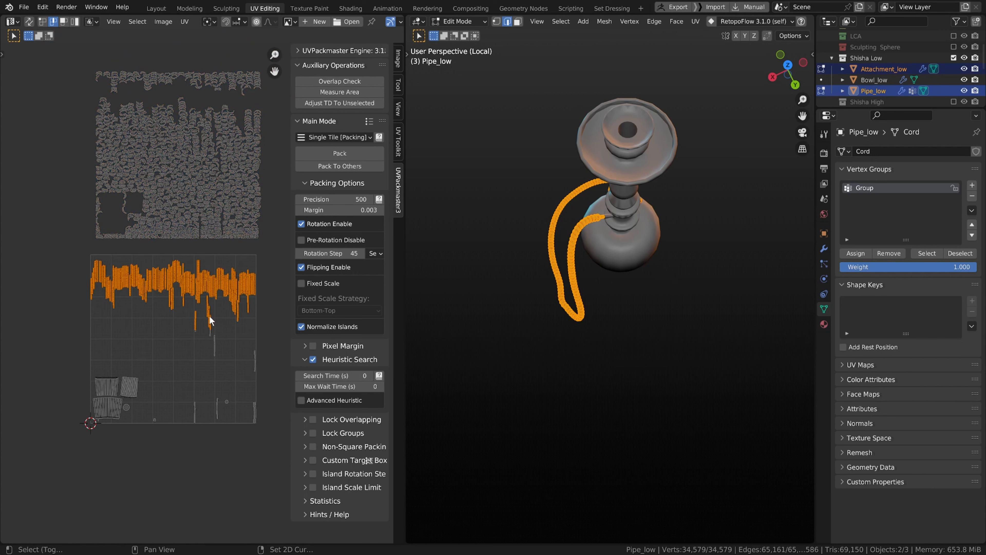
{"action": "left_click_drag", "start_coordinate": [182, 312], "coordinate": [286, 402]}
{"action": "key", "text": "ctrl+z"}
{"action": "key", "text": "ctrl+z"}
{"action": "key", "text": "ctrl+z"}
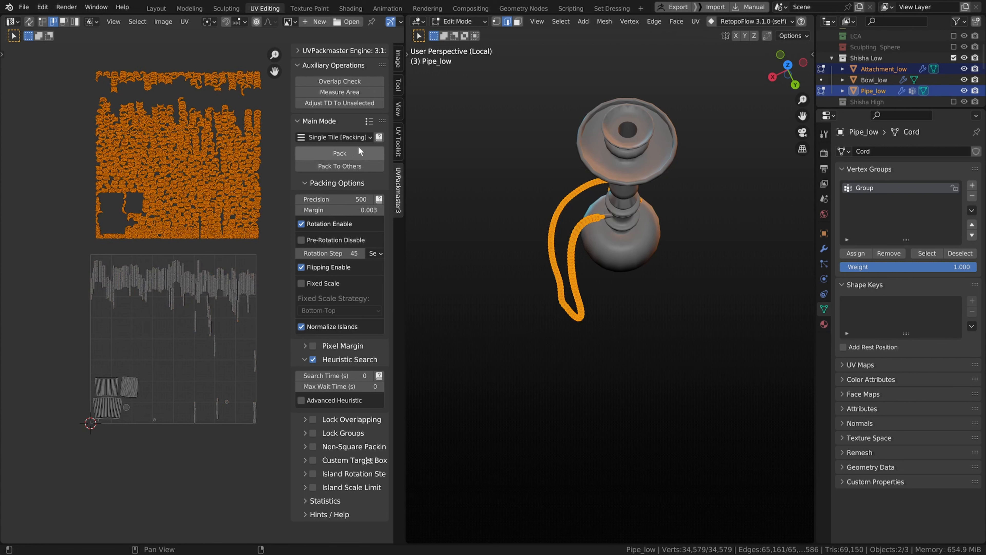
Step: Disable Normalize Islands and try a single-tile pack, cancelling it
{"action": "left_click", "coordinate": [301, 327]}
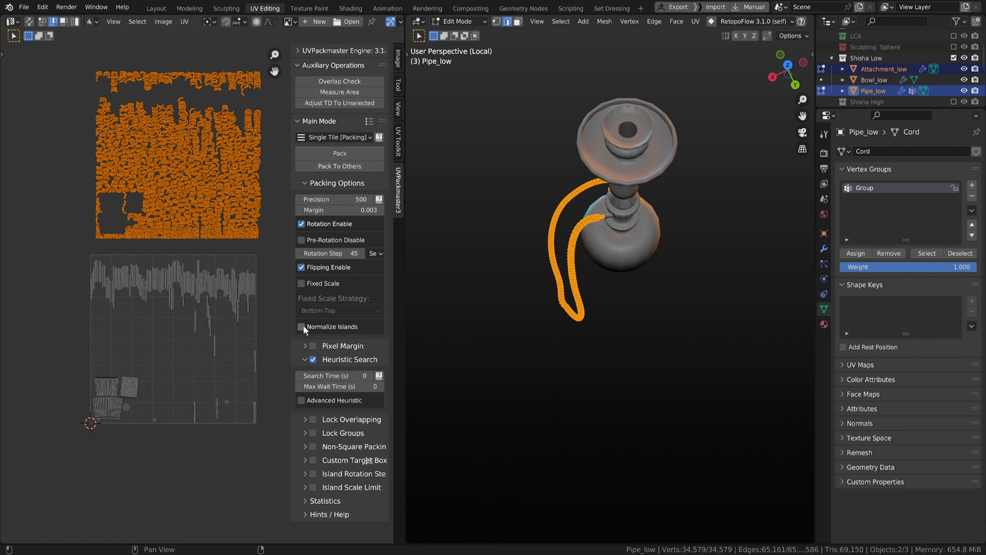
{"action": "left_click", "coordinate": [357, 153]}
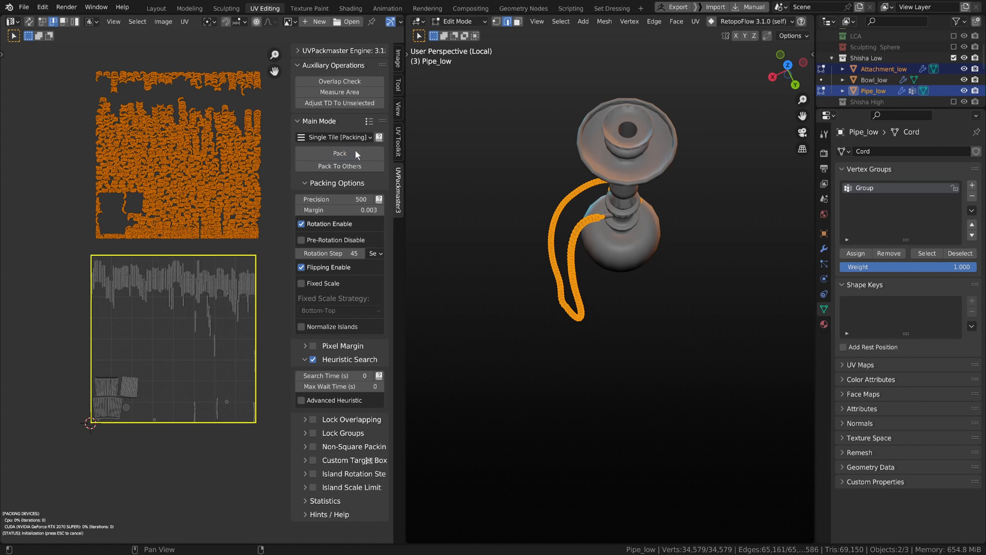
{"action": "key", "text": "Escape"}
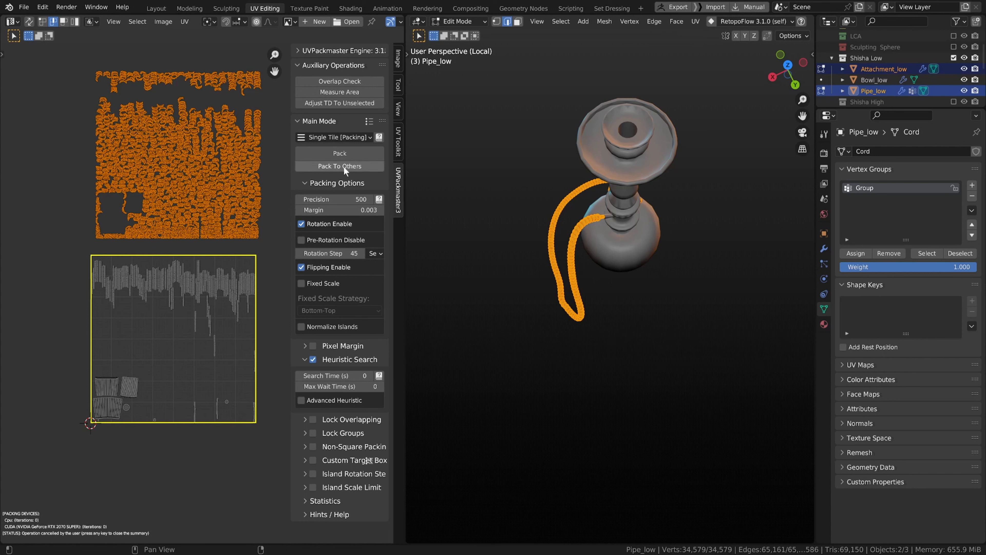
{"action": "left_click", "coordinate": [183, 204]}
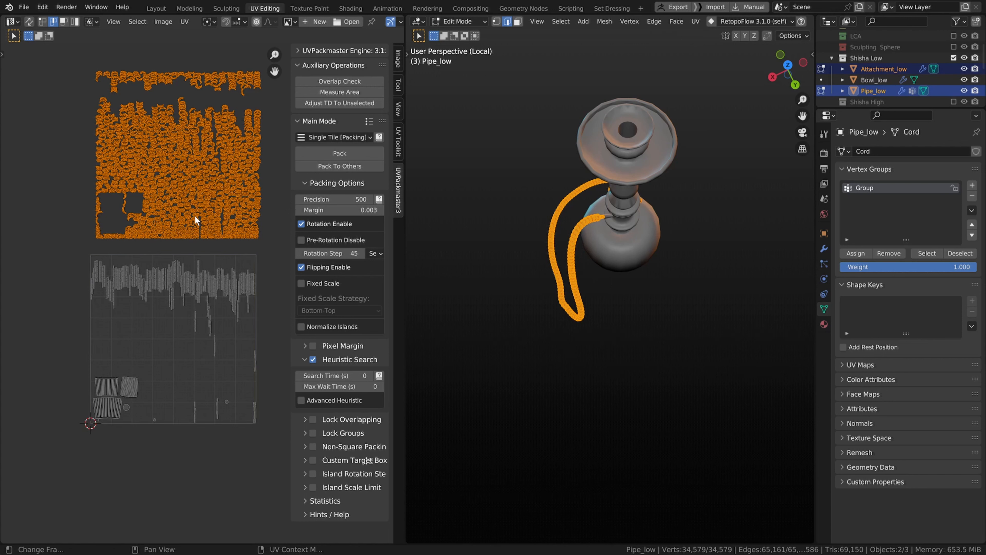
Step: Pack the selected islands into the tile around the existing UVs with Pack To Others
{"action": "left_click", "coordinate": [343, 166]}
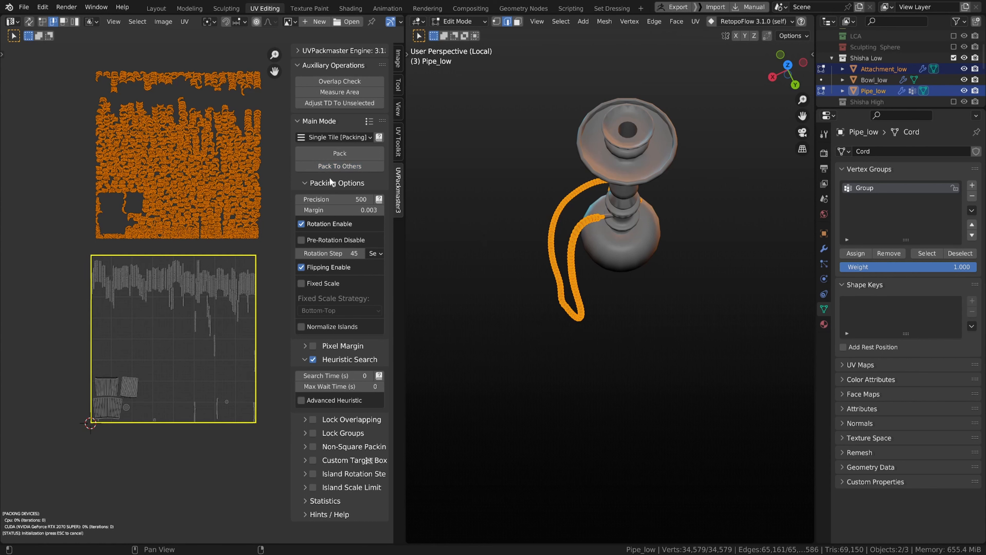
{"action": "scroll", "coordinate": [252, 319], "scroll_direction": "up", "scroll_amount": 6}
{"action": "scroll", "coordinate": [205, 295], "scroll_direction": "down", "scroll_amount": 2}
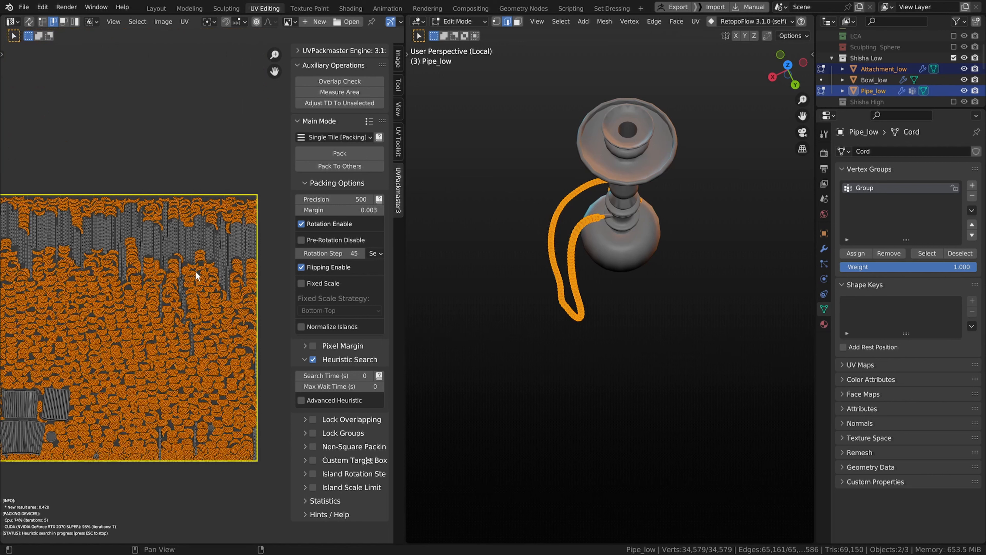
{"action": "scroll", "coordinate": [204, 309], "scroll_direction": "up", "scroll_amount": 3}
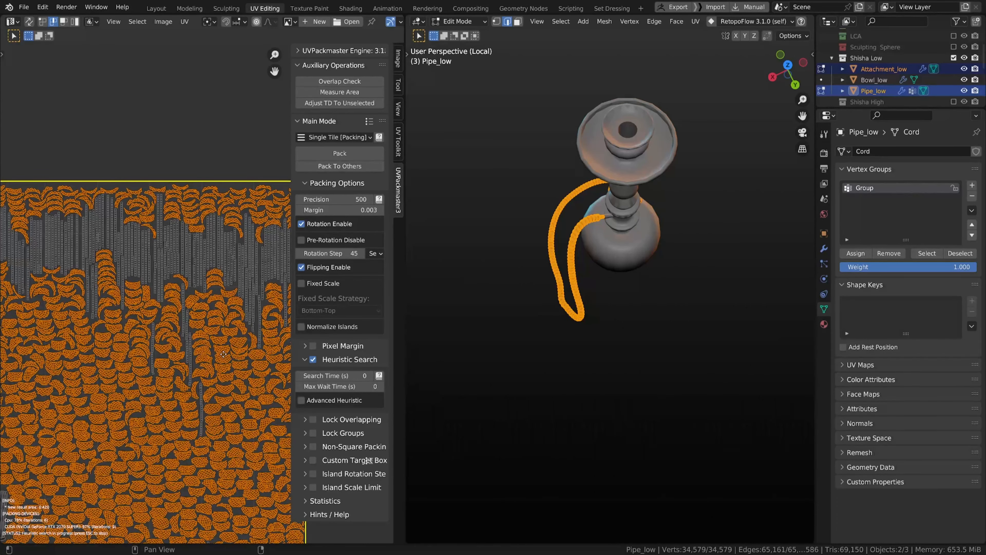
{"action": "scroll", "coordinate": [224, 356], "scroll_direction": "up", "scroll_amount": 3}
{"action": "middle_click_drag", "start_coordinate": [211, 309], "coordinate": [226, 372]}
{"action": "scroll", "coordinate": [174, 317], "scroll_direction": "down", "scroll_amount": 2}
{"action": "scroll", "coordinate": [226, 371], "scroll_direction": "up", "scroll_amount": 1}
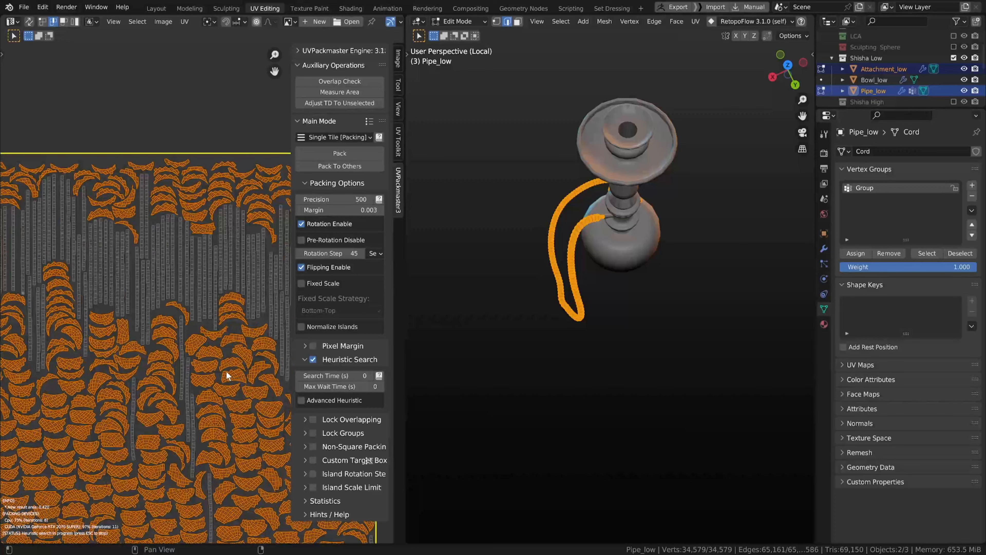
{"action": "scroll", "coordinate": [223, 365], "scroll_direction": "up", "scroll_amount": 1}
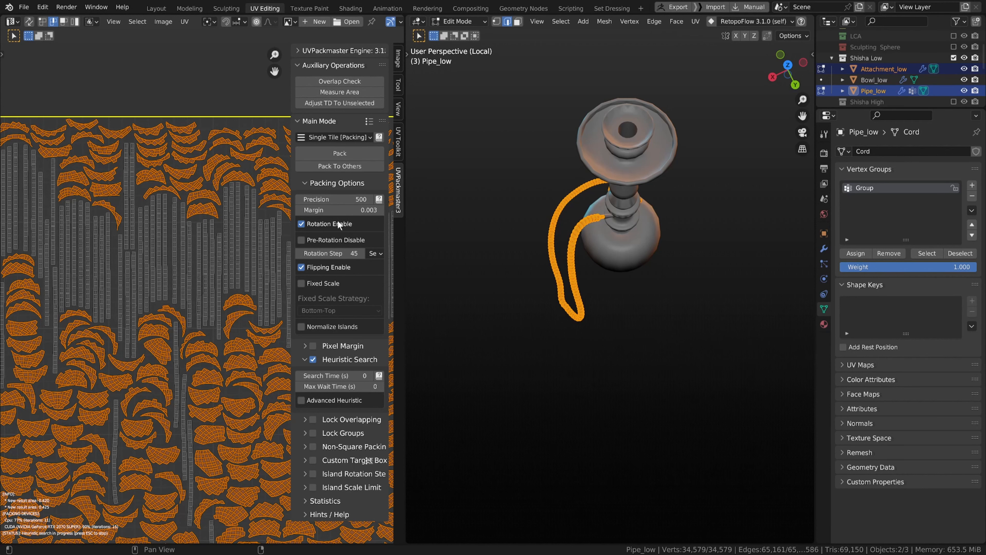
{"action": "scroll", "coordinate": [203, 399], "scroll_direction": "up", "scroll_amount": 4}
{"action": "scroll", "coordinate": [204, 414], "scroll_direction": "down", "scroll_amount": 6}
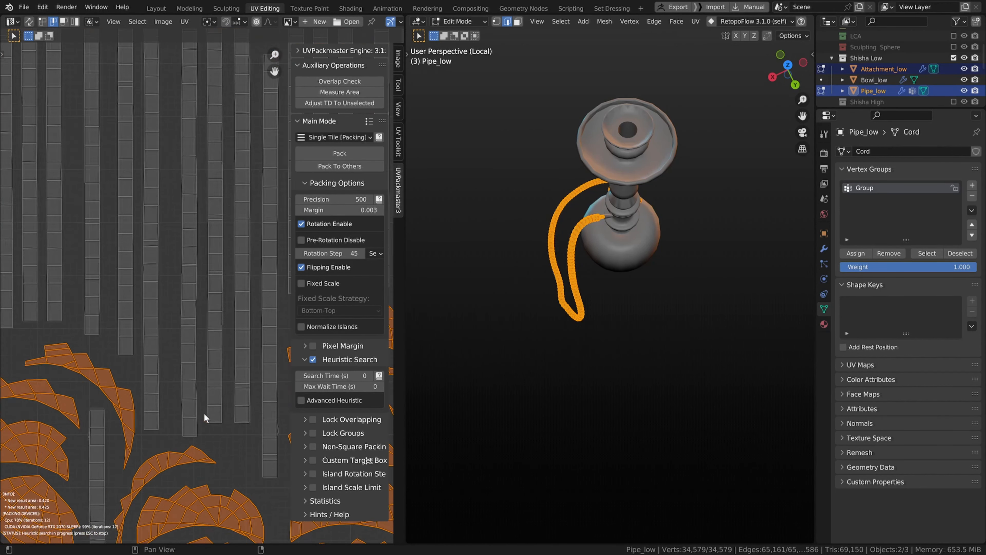
{"action": "scroll", "coordinate": [235, 371], "scroll_direction": "up", "scroll_amount": 3}
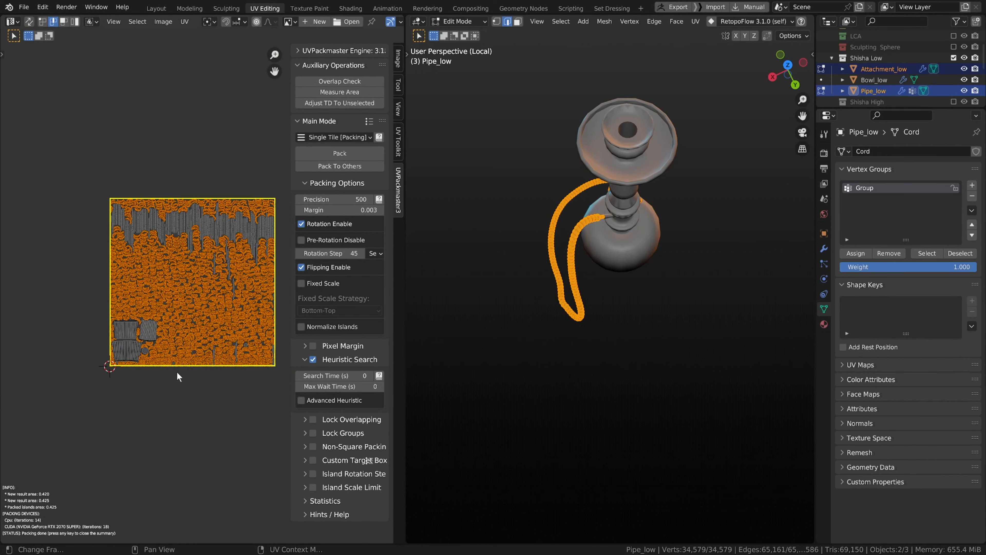
{"action": "scroll", "coordinate": [179, 373], "scroll_direction": "up", "scroll_amount": 1}
Step: Inspect the repacked UV tile and the hose's UVs on the model around the bowl
{"action": "middle_click_drag", "start_coordinate": [180, 370], "coordinate": [150, 377]}
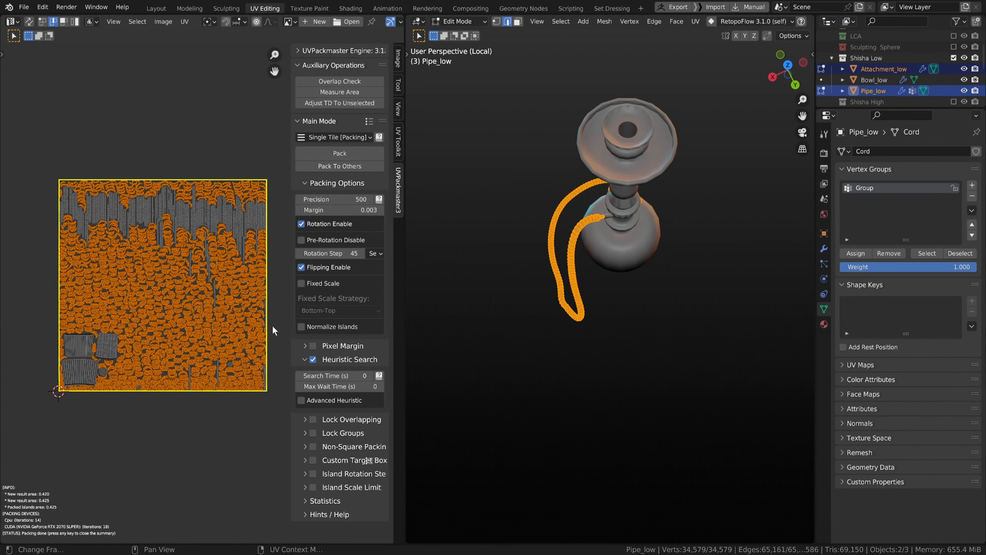
{"action": "left_click", "coordinate": [240, 375]}
{"action": "scroll", "coordinate": [218, 361], "scroll_direction": "up", "scroll_amount": 3}
{"action": "middle_click_drag", "start_coordinate": [206, 355], "coordinate": [315, 328]}
{"action": "scroll", "coordinate": [186, 373], "scroll_direction": "down", "scroll_amount": 1}
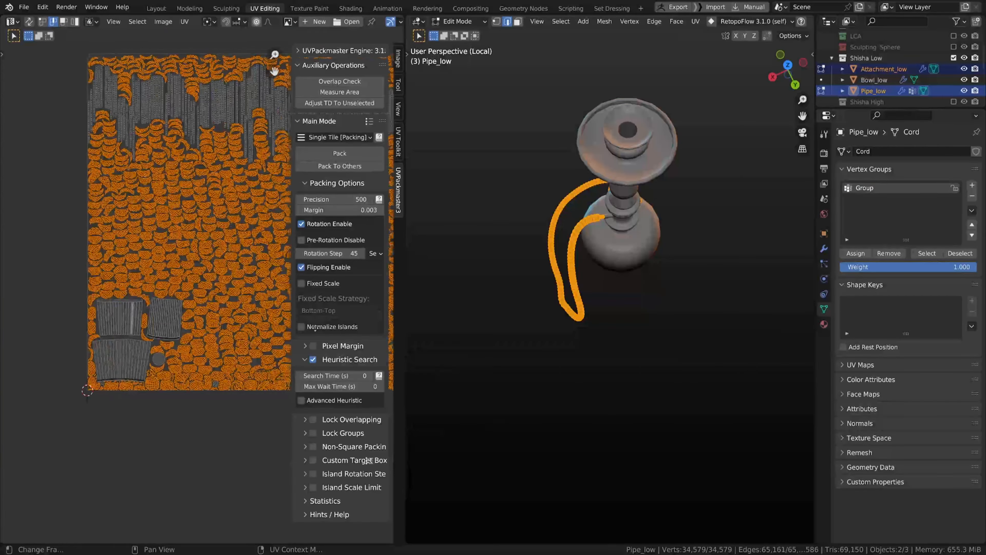
{"action": "scroll", "coordinate": [231, 342], "scroll_direction": "up", "scroll_amount": 2}
{"action": "middle_click_drag", "start_coordinate": [231, 341], "coordinate": [212, 357]}
{"action": "scroll", "coordinate": [167, 357], "scroll_direction": "down", "scroll_amount": 3}
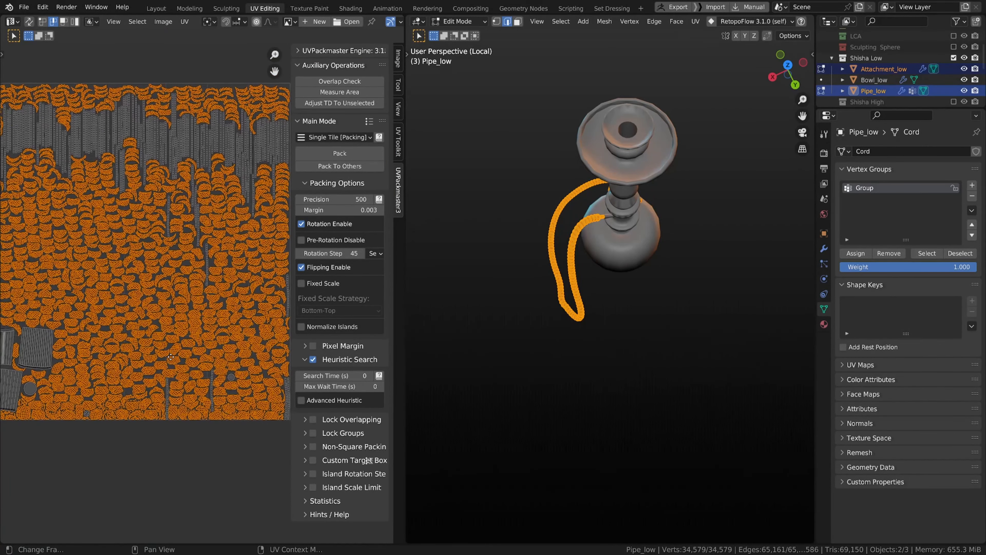
{"action": "middle_click_drag", "start_coordinate": [183, 343], "coordinate": [193, 337]}
{"action": "middle_click_drag", "start_coordinate": [525, 332], "coordinate": [426, 308]}
{"action": "key", "text": "Tab"}
{"action": "key", "text": "Tab"}
{"action": "scroll", "coordinate": [454, 291], "scroll_direction": "up", "scroll_amount": 2}
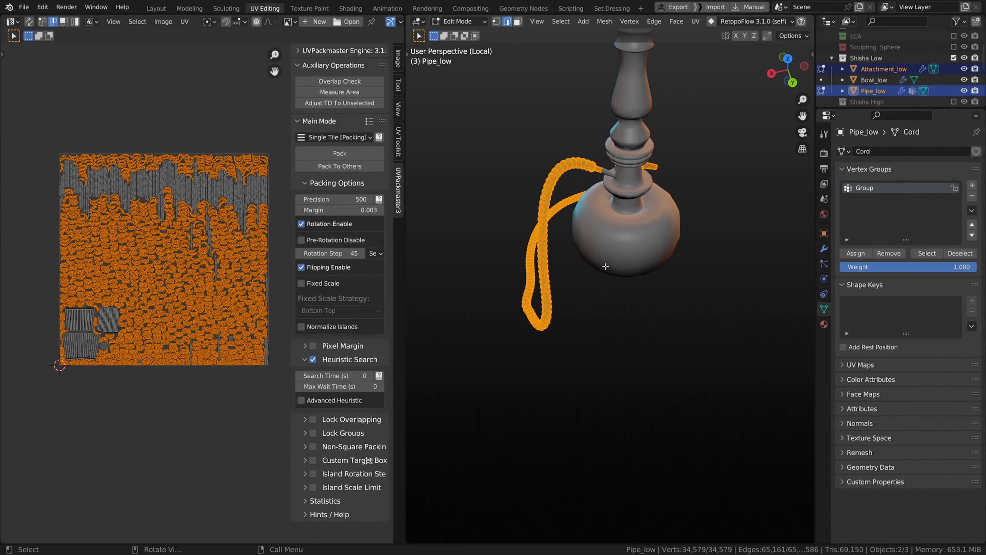
{"action": "scroll", "coordinate": [606, 196], "scroll_direction": "up", "scroll_amount": 5}
{"action": "middle_click_drag", "start_coordinate": [606, 196], "coordinate": [603, 297], "text": "shift"}
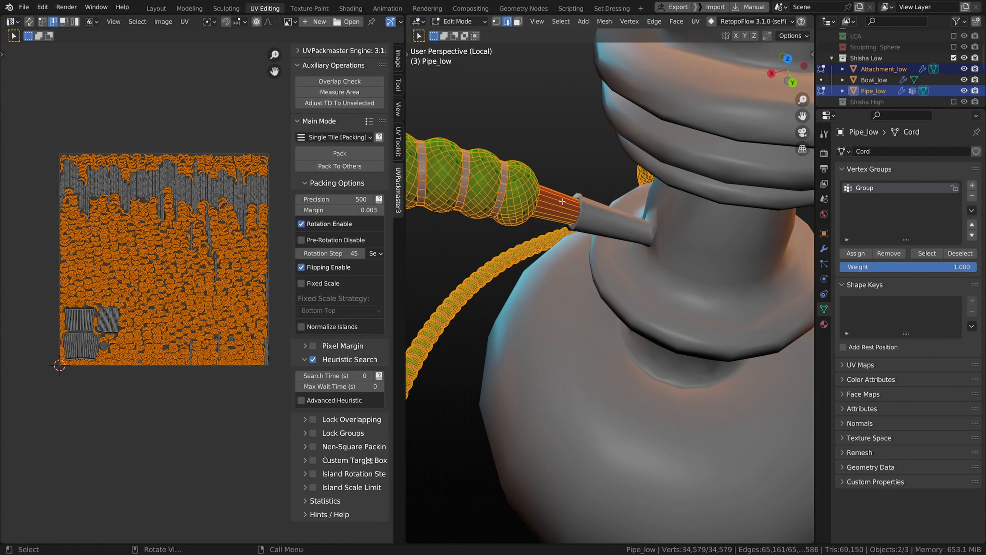
{"action": "key", "text": "Tab"}
{"action": "left_click", "coordinate": [605, 336]}
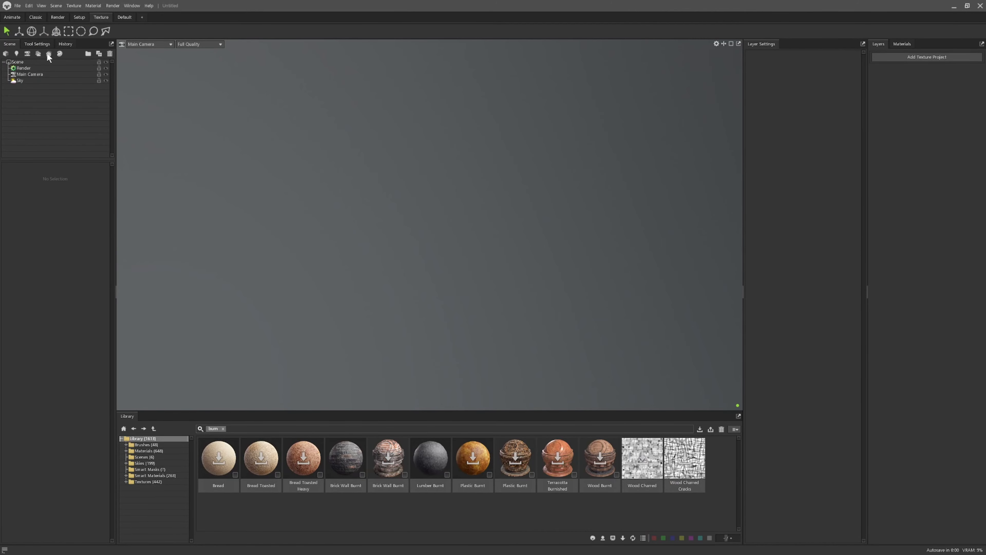
Step: Switch to Marmoset Toolbag, add a bake project and quick-load Shisha 2.fbx into it
{"action": "left_click", "coordinate": [48, 54]}
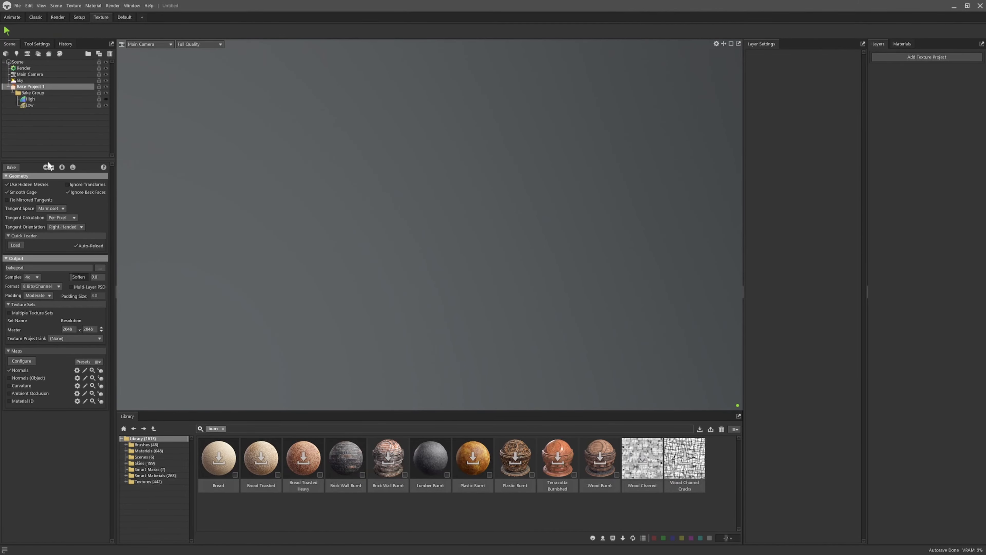
{"action": "left_click", "coordinate": [20, 247]}
{"action": "left_click", "coordinate": [514, 146]}
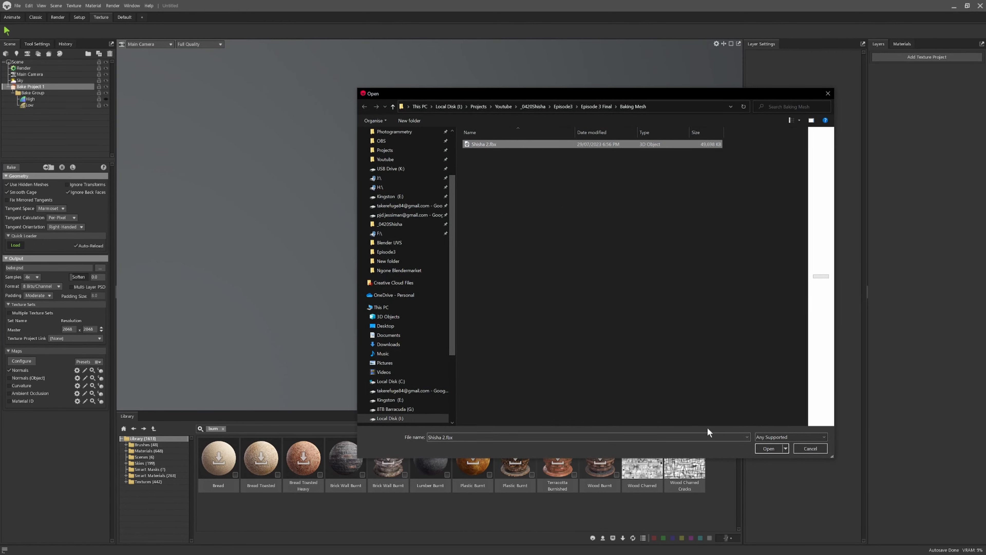
{"action": "left_click", "coordinate": [764, 449]}
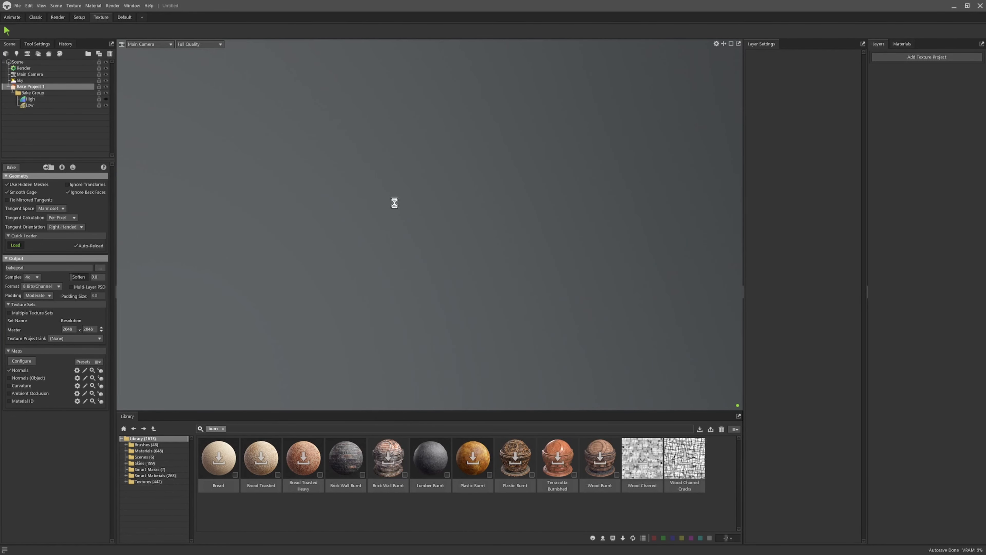
Step: Enable Multiple Texture Sets for the bake output
{"action": "left_click_drag", "start_coordinate": [330, 194], "coordinate": [422, 228]}
{"action": "scroll", "coordinate": [508, 218], "scroll_direction": "up", "scroll_amount": 5}
{"action": "scroll", "coordinate": [396, 227], "scroll_direction": "down", "scroll_amount": 3}
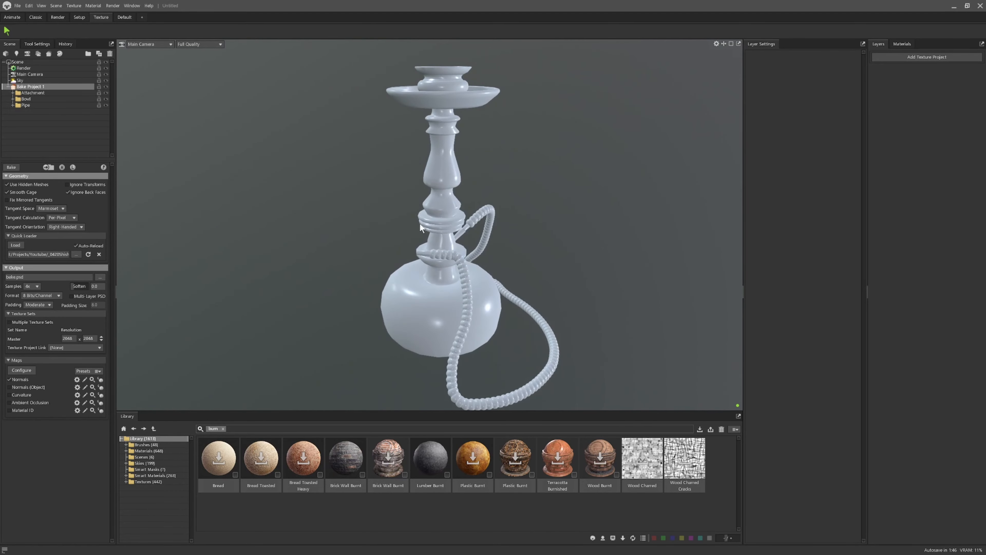
{"action": "left_click", "coordinate": [10, 322]}
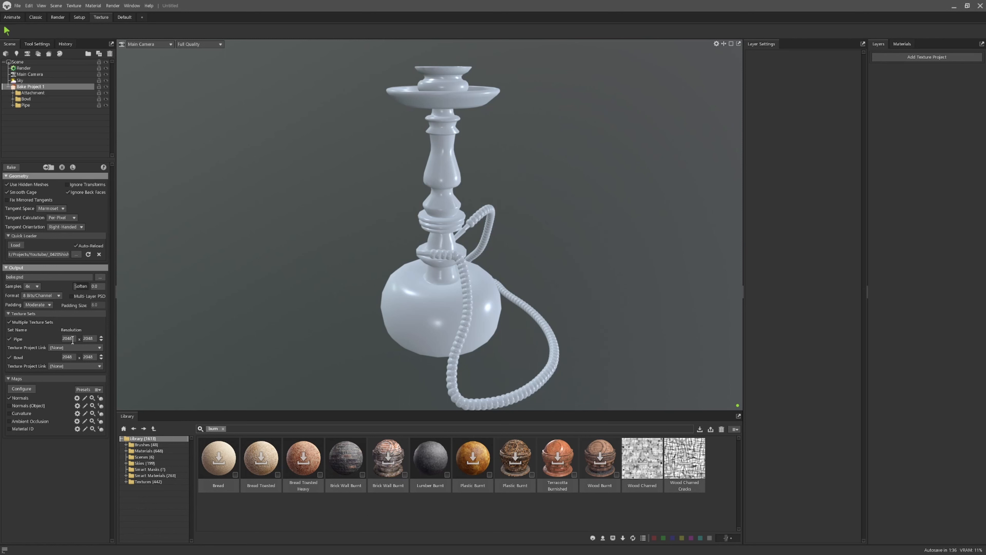
Step: Set the Bowl texture set's resolution to 4096 by 4096
{"action": "left_click", "coordinate": [73, 355]}
{"action": "type", "text": "4096"}
{"action": "key", "text": "Tab"}
{"action": "type", "text": "409"}
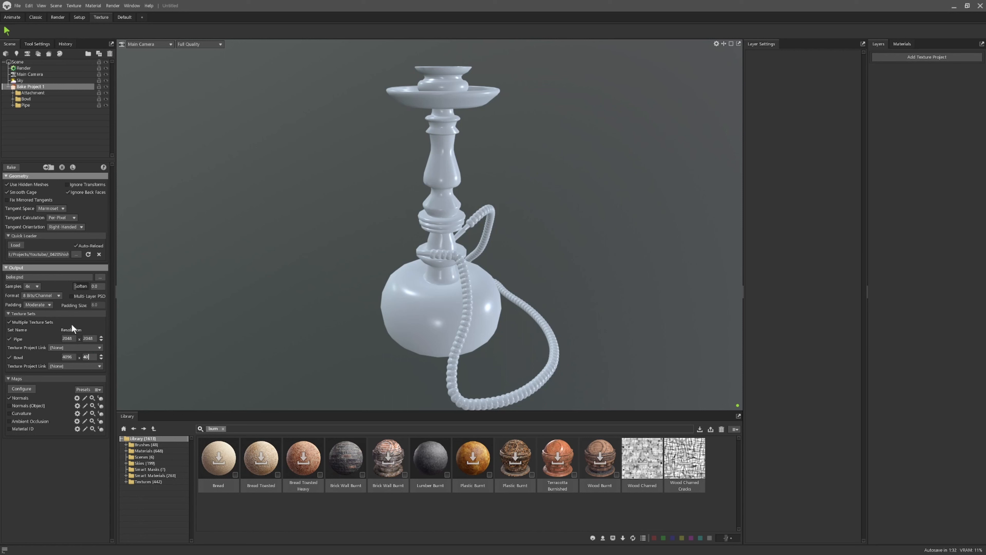
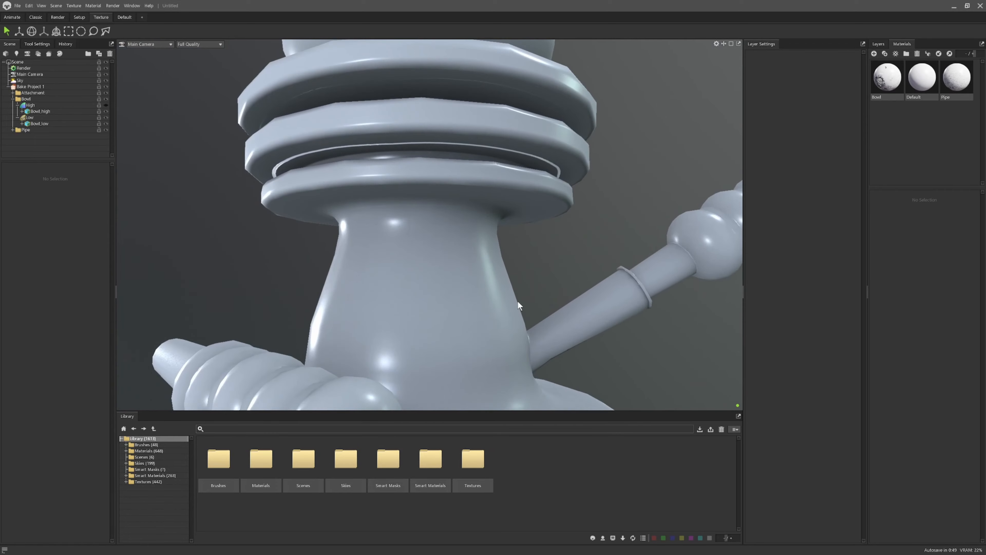
Step: Orbit and zoom around the bake preview to inspect the hookah's stem and bowl for shading artifacts
{"action": "scroll", "coordinate": [436, 301], "scroll_direction": "down", "scroll_amount": 5}
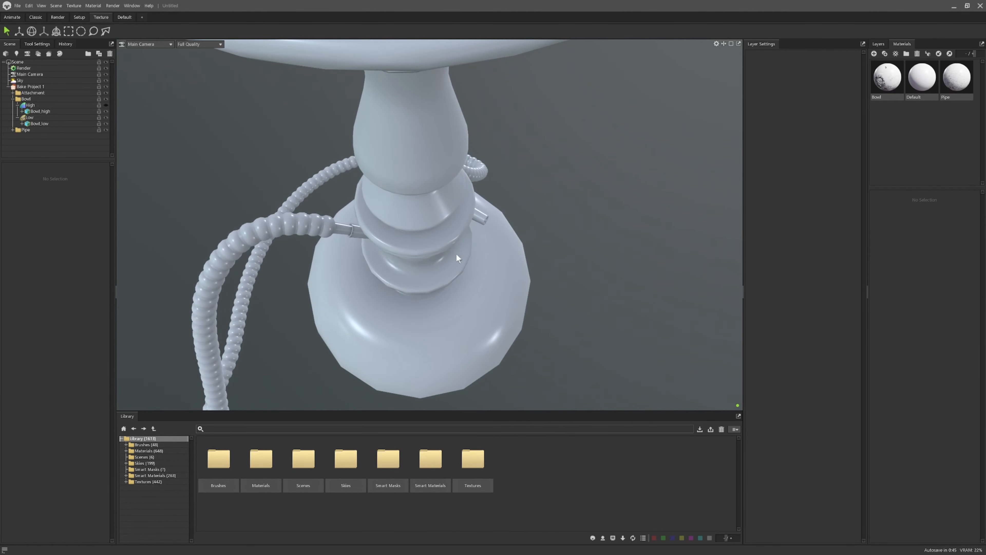
{"action": "scroll", "coordinate": [412, 242], "scroll_direction": "down", "scroll_amount": 3}
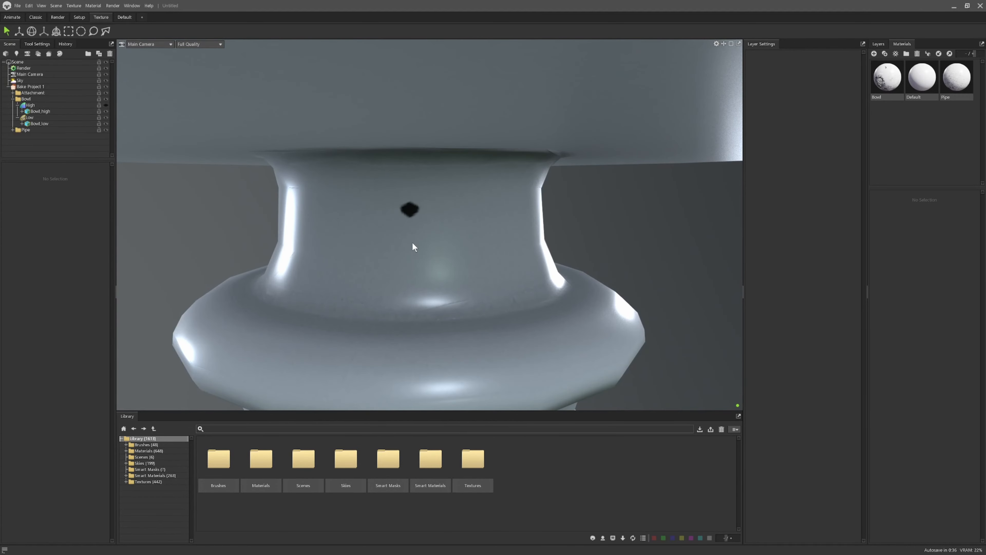
{"action": "middle_click_drag", "start_coordinate": [413, 242], "coordinate": [413, 228]}
{"action": "scroll", "coordinate": [416, 233], "scroll_direction": "down", "scroll_amount": 8}
{"action": "middle_click_drag", "start_coordinate": [431, 267], "coordinate": [471, 287]}
{"action": "scroll", "coordinate": [471, 288], "scroll_direction": "down", "scroll_amount": 5}
{"action": "middle_click_drag", "start_coordinate": [468, 369], "coordinate": [477, 277]}
{"action": "left_click_drag", "start_coordinate": [477, 277], "coordinate": [502, 282]}
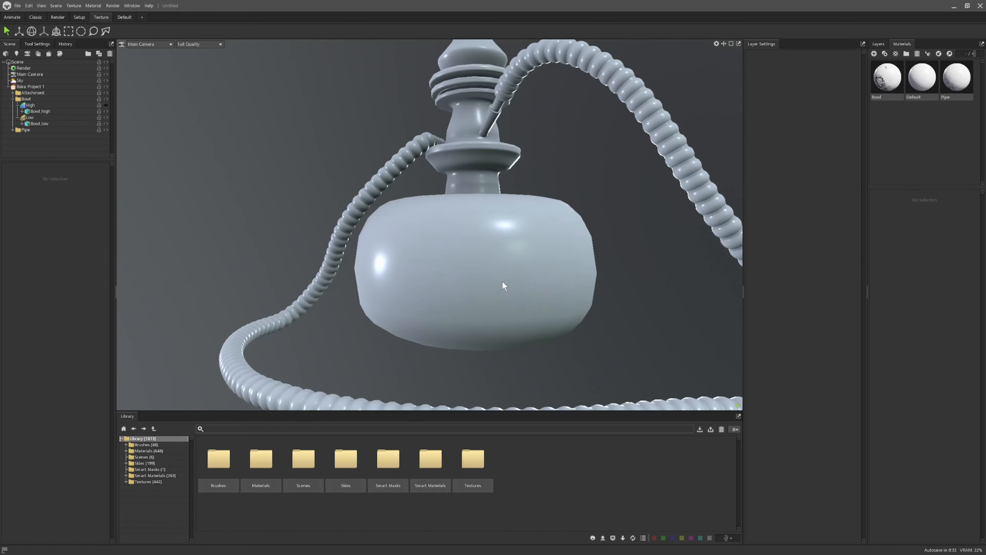
{"action": "middle_click_drag", "start_coordinate": [502, 282], "coordinate": [503, 455]}
{"action": "scroll", "coordinate": [470, 242], "scroll_direction": "up", "scroll_amount": 4}
{"action": "middle_click_drag", "start_coordinate": [470, 242], "coordinate": [501, 279]}
{"action": "left_click", "coordinate": [500, 278]}
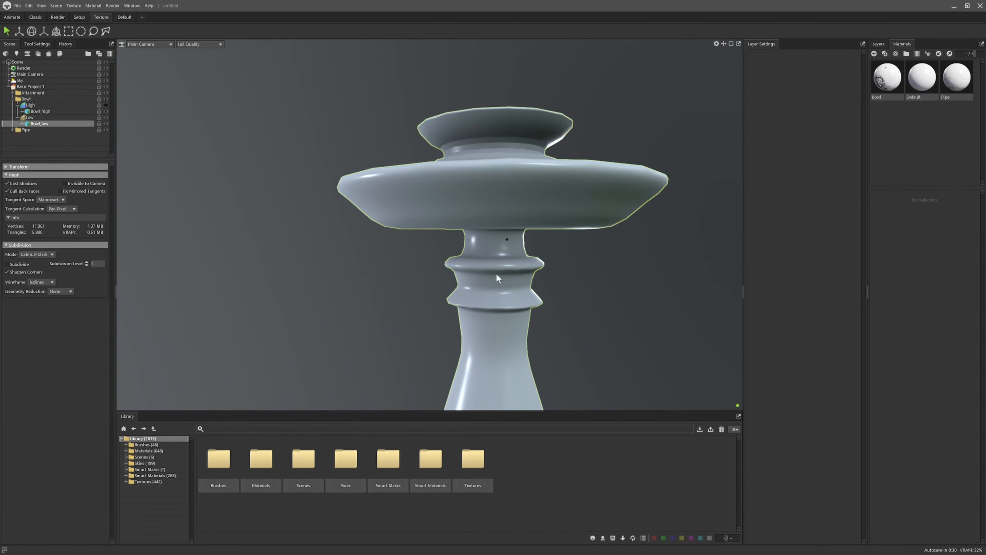
{"action": "scroll", "coordinate": [489, 274], "scroll_direction": "up", "scroll_amount": 5}
Step: Switch to Blender, enter Edit Mode on Bowl_high and examine the vertices around the dent on the stem
{"action": "scroll", "coordinate": [483, 284], "scroll_direction": "down", "scroll_amount": 3}
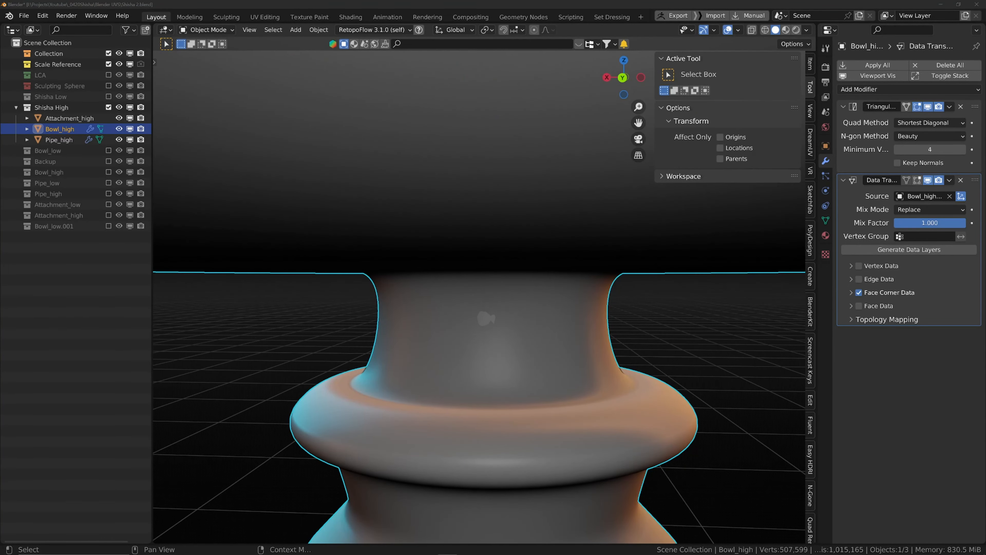
{"action": "scroll", "coordinate": [491, 316], "scroll_direction": "down", "scroll_amount": 2}
{"action": "scroll", "coordinate": [482, 326], "scroll_direction": "up", "scroll_amount": 5}
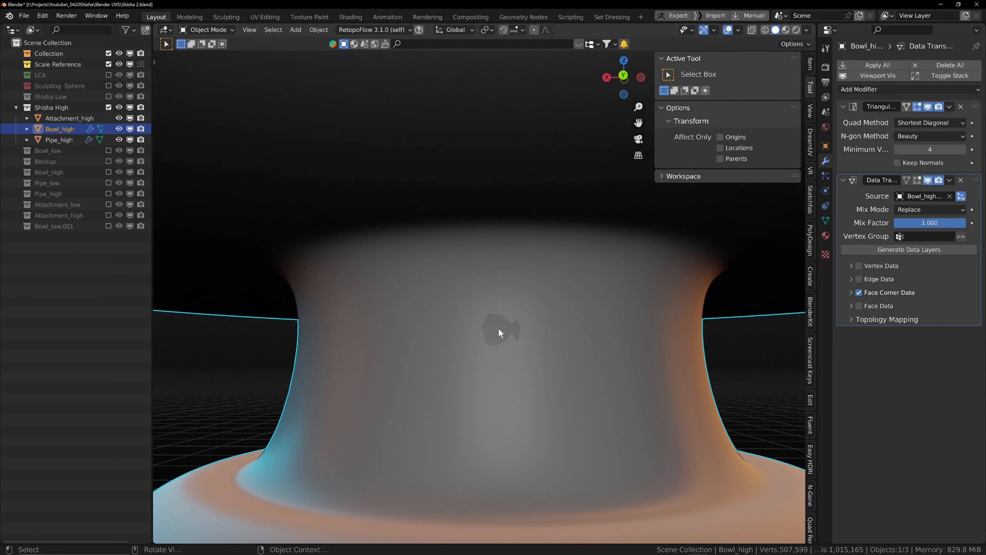
{"action": "key", "text": "Tab"}
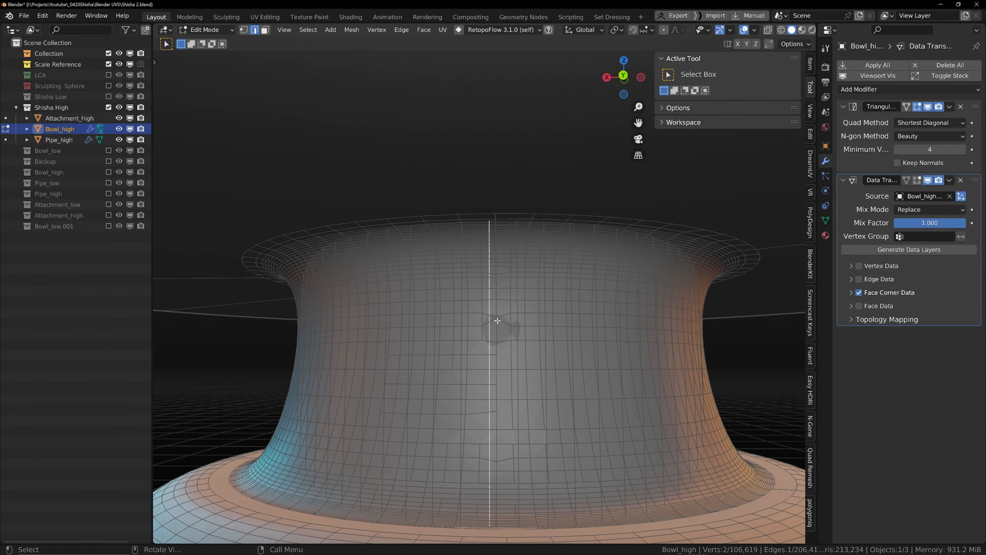
{"action": "key", "text": "1"}
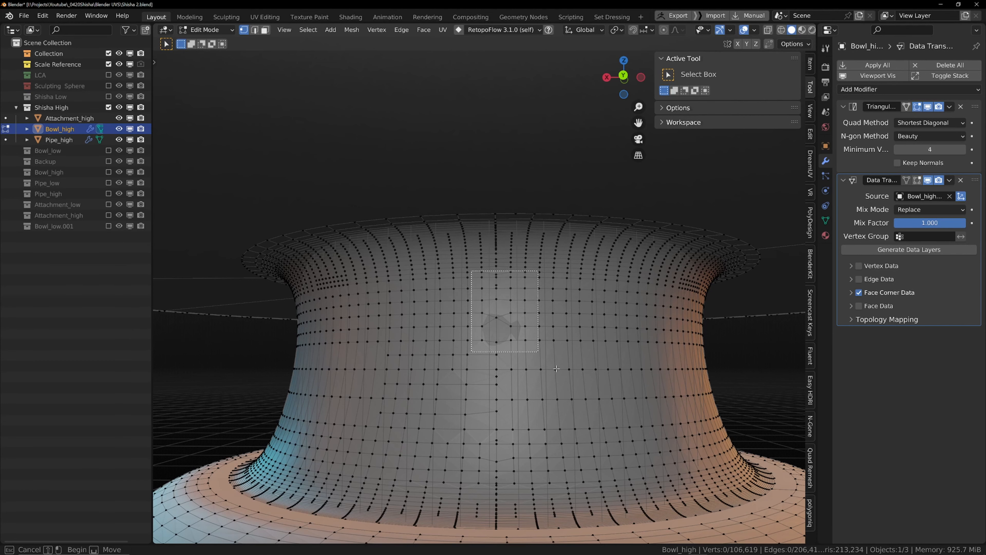
{"action": "scroll", "coordinate": [558, 363], "scroll_direction": "down", "scroll_amount": 8}
{"action": "scroll", "coordinate": [535, 346], "scroll_direction": "down", "scroll_amount": 5}
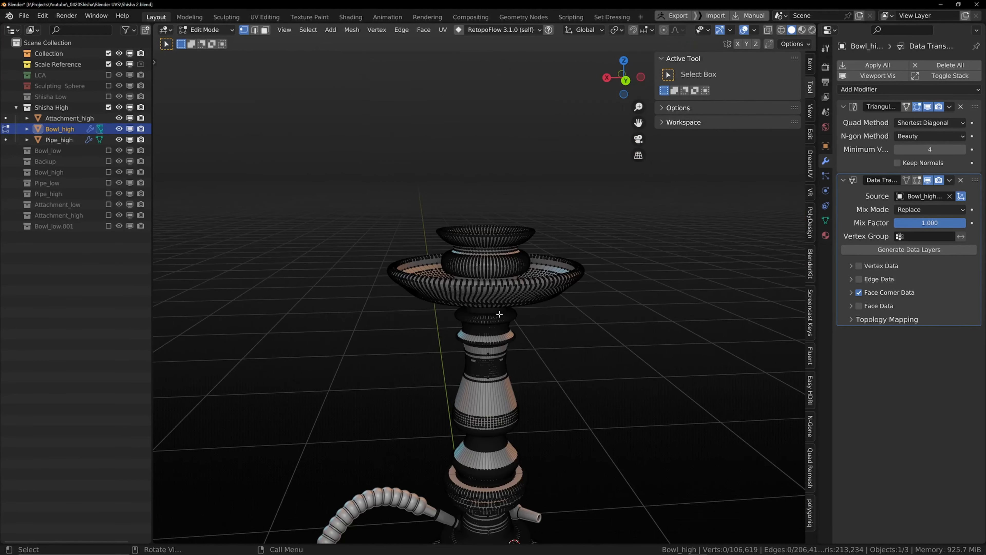
{"action": "scroll", "coordinate": [546, 336], "scroll_direction": "up", "scroll_amount": 3}
{"action": "key", "text": "l"}
{"action": "scroll", "coordinate": [506, 367], "scroll_direction": "up", "scroll_amount": 8}
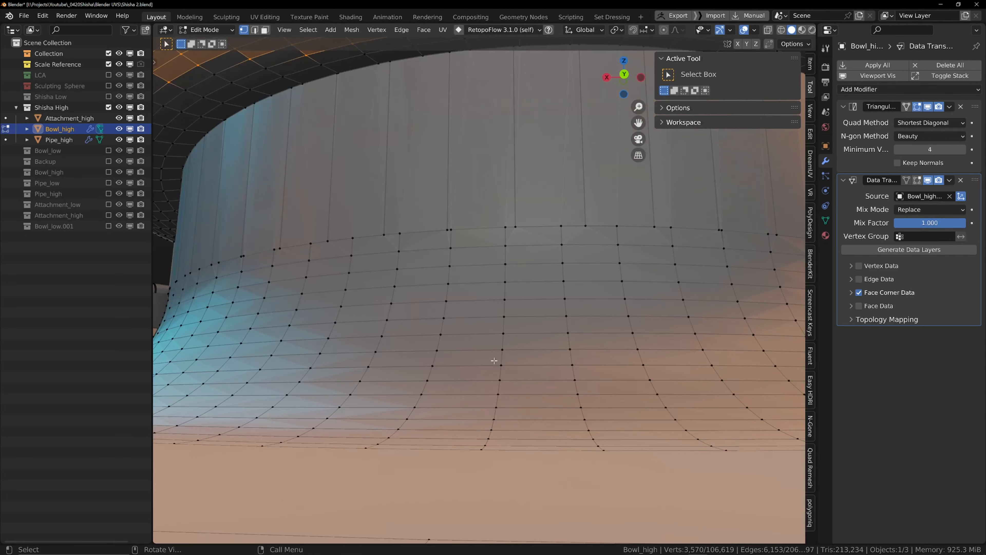
{"action": "scroll", "coordinate": [496, 357], "scroll_direction": "down", "scroll_amount": 8}
{"action": "key", "text": "alt+a"}
{"action": "left_click_drag", "start_coordinate": [490, 327], "coordinate": [497, 346]}
{"action": "key", "text": "KP_Decimal"}
{"action": "scroll", "coordinate": [528, 250], "scroll_direction": "down", "scroll_amount": 2}
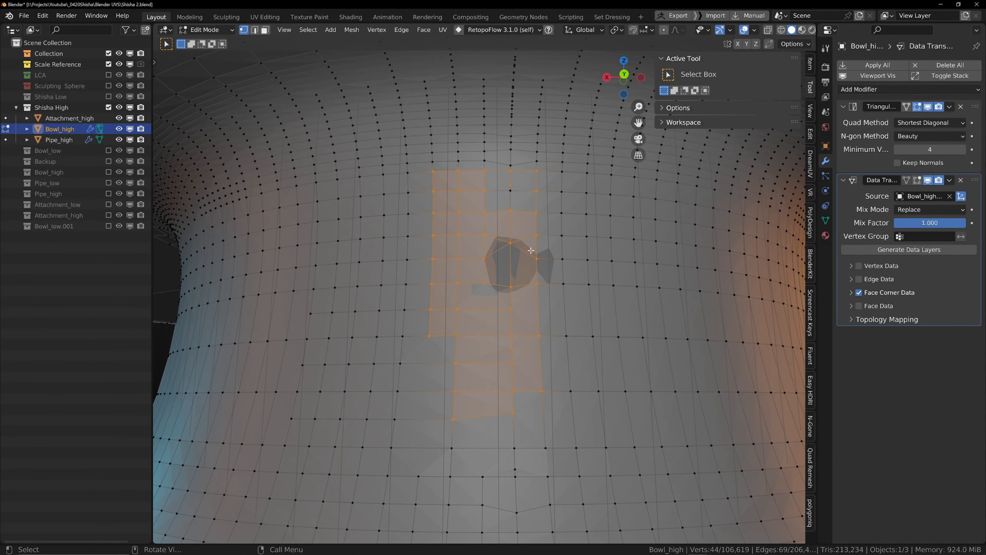
{"action": "key", "text": "alt+a"}
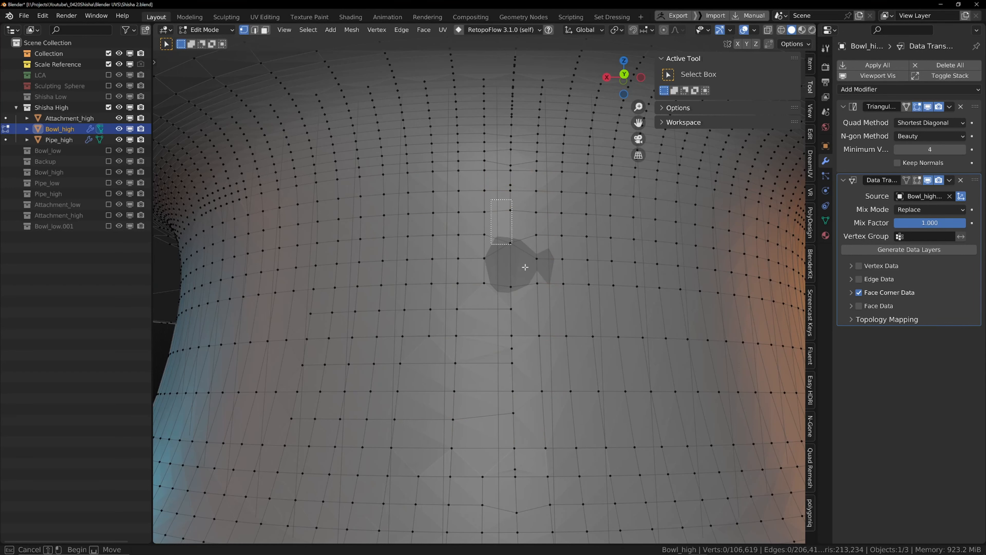
{"action": "left_click", "coordinate": [509, 241]}
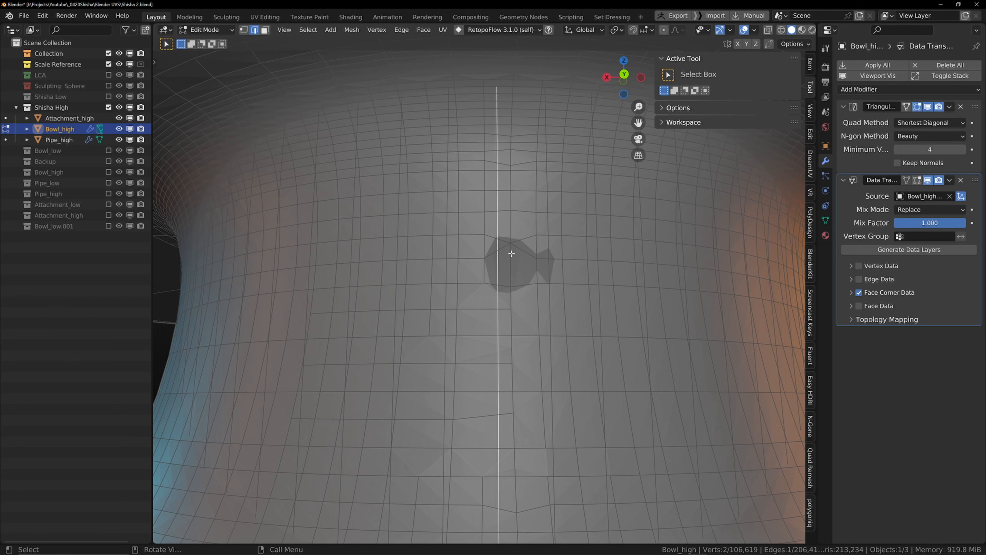
{"action": "scroll", "coordinate": [511, 253], "scroll_direction": "down", "scroll_amount": 5}
{"action": "scroll", "coordinate": [511, 253], "scroll_direction": "up", "scroll_amount": 4}
{"action": "key", "text": "alt+z"}
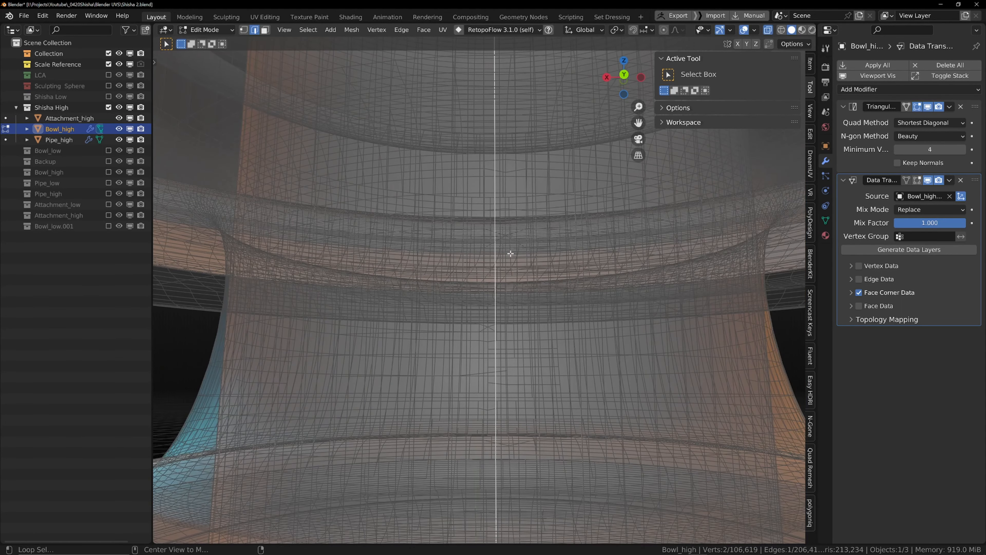
{"action": "key", "text": "alt+z"}
{"action": "scroll", "coordinate": [510, 254], "scroll_direction": "up", "scroll_amount": 4}
{"action": "scroll", "coordinate": [505, 253], "scroll_direction": "down", "scroll_amount": 5}
{"action": "middle_click_drag", "start_coordinate": [505, 253], "coordinate": [505, 272]}
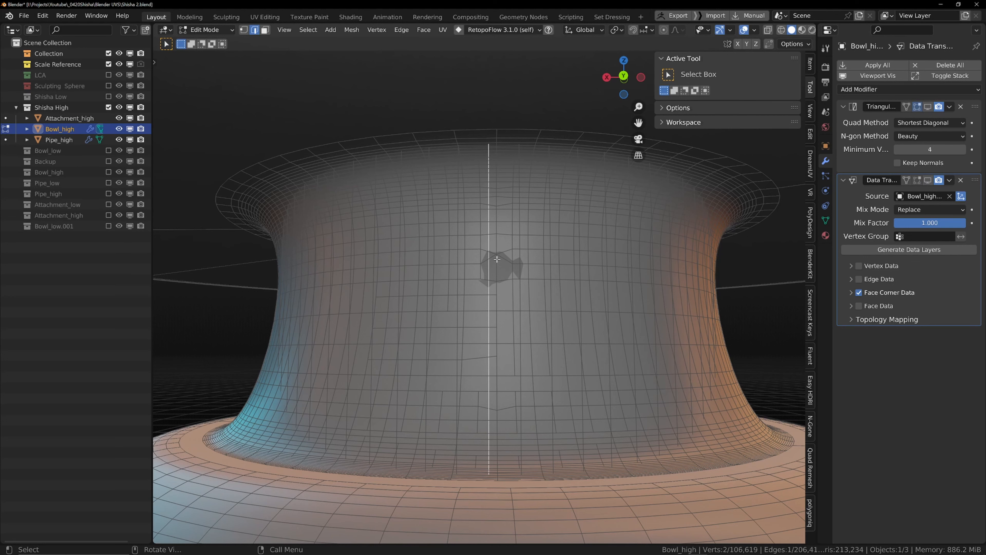
Step: Select the dented stem vertices and push them outward with Shrink/Fatten by about 0.0002 m in two passes
{"action": "scroll", "coordinate": [496, 259], "scroll_direction": "up", "scroll_amount": 8}
{"action": "left_click_drag", "start_coordinate": [420, 118], "coordinate": [641, 266]}
{"action": "left_click_drag", "start_coordinate": [491, 81], "coordinate": [545, 225]}
{"action": "scroll", "coordinate": [539, 214], "scroll_direction": "down", "scroll_amount": 3}
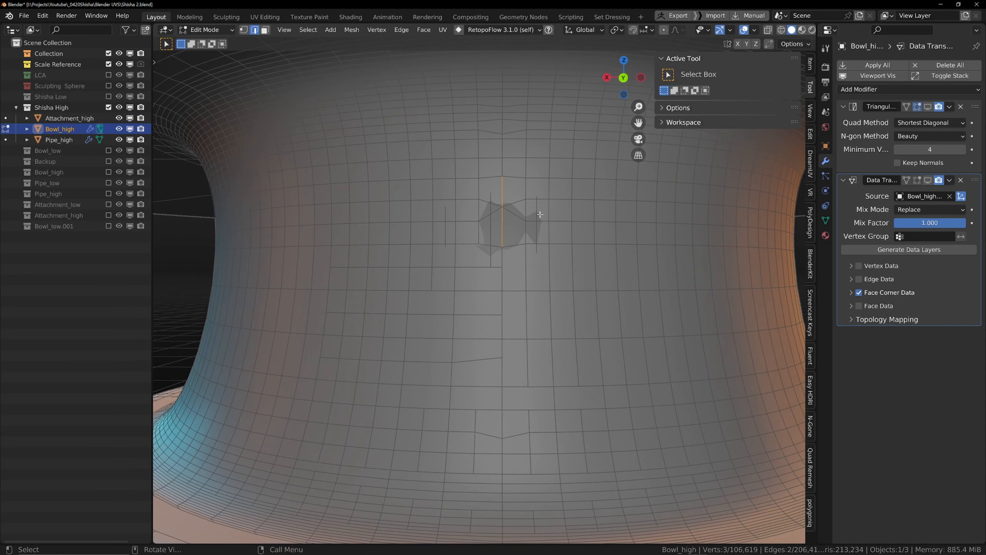
{"action": "key", "text": "alt+s"}
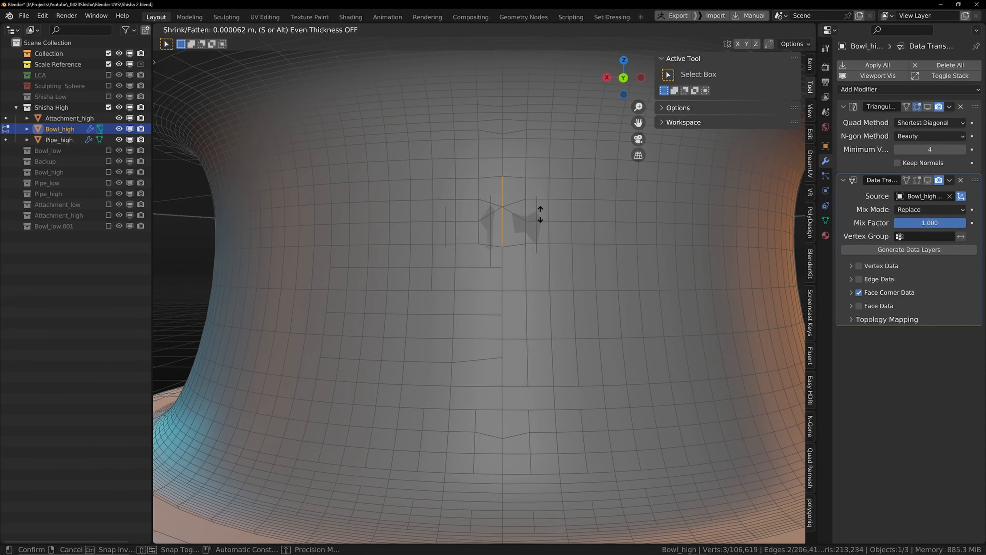
{"action": "left_click", "coordinate": [540, 214]}
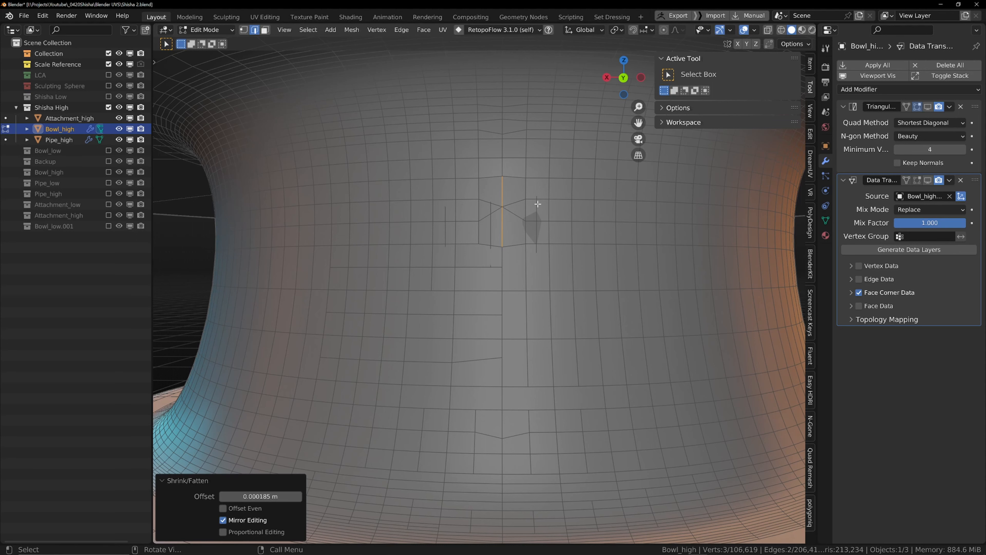
{"action": "left_click_drag", "start_coordinate": [543, 254], "coordinate": [542, 254]}
{"action": "key", "text": "alt+s"}
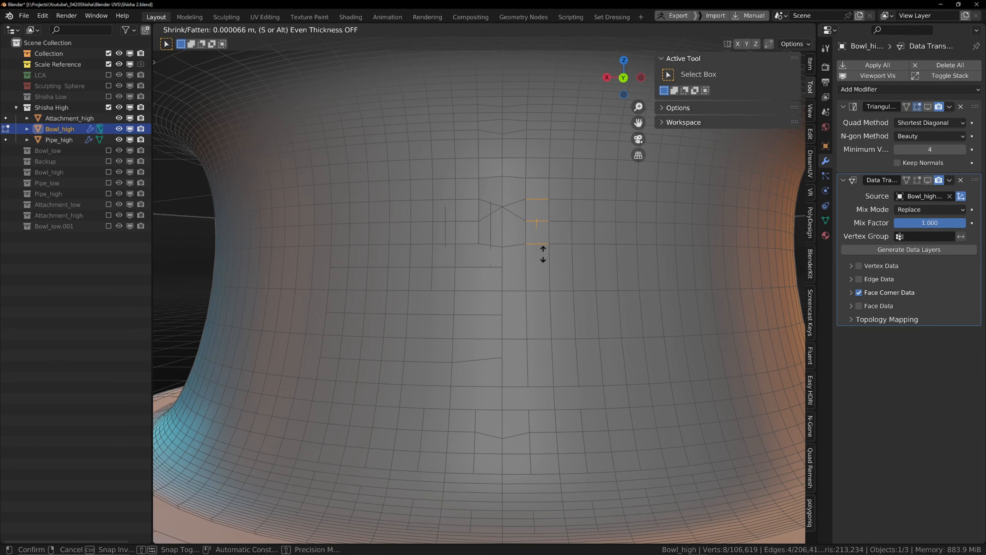
{"action": "left_click", "coordinate": [542, 254]}
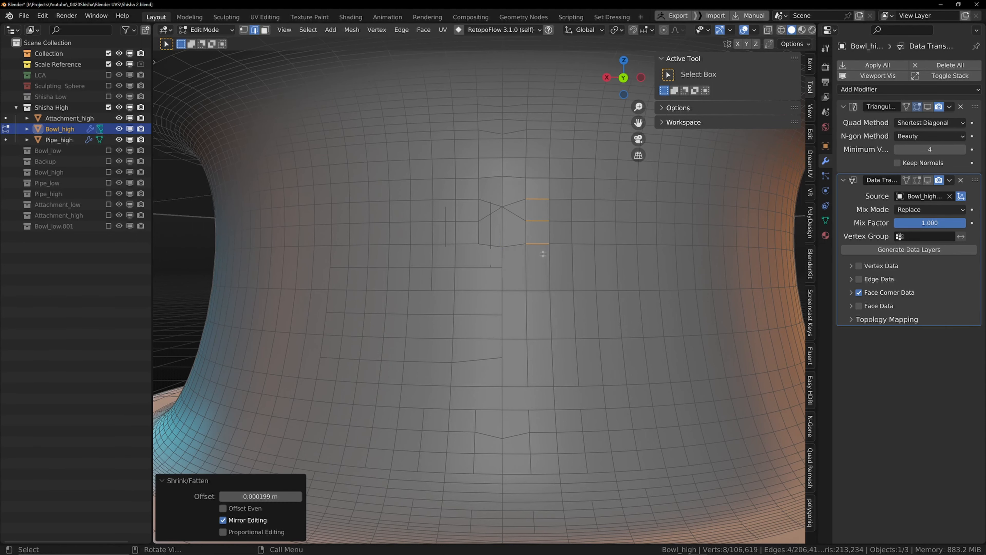
Step: Box-select the vertices around the dent on the stem and apply Smooth Vertices
{"action": "scroll", "coordinate": [538, 251], "scroll_direction": "down", "scroll_amount": 4}
{"action": "key", "text": "1"}
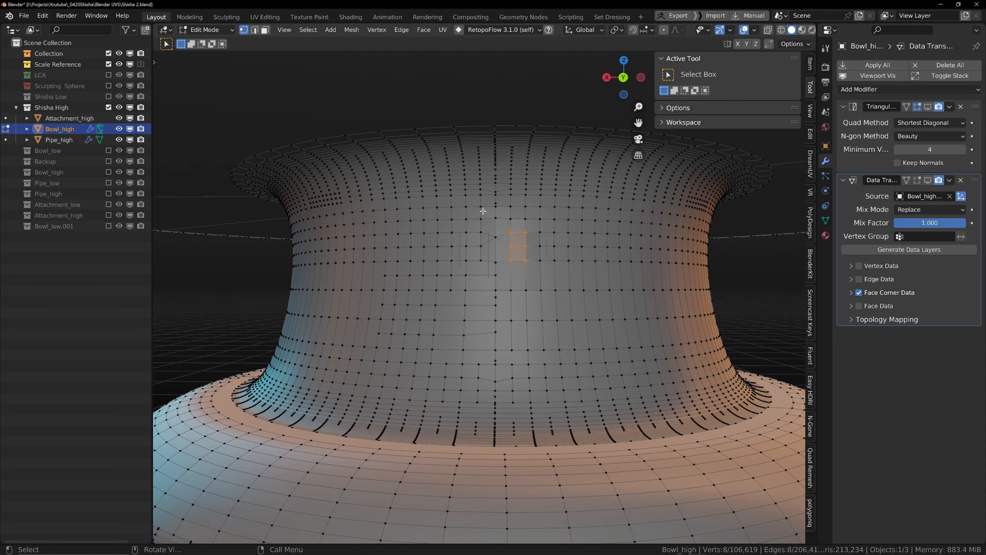
{"action": "left_click_drag", "start_coordinate": [467, 206], "coordinate": [534, 273]}
{"action": "middle_click_drag", "start_coordinate": [533, 273], "coordinate": [525, 272]}
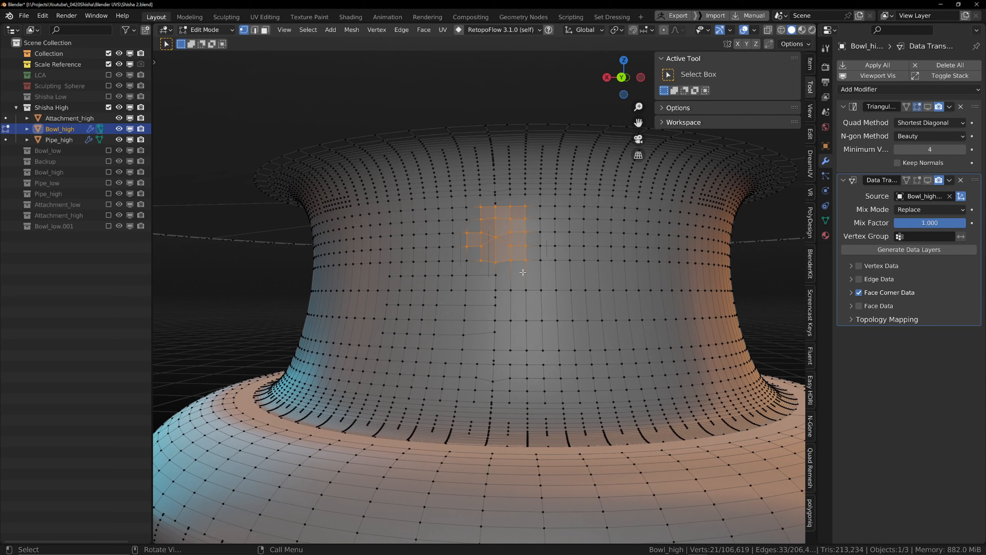
{"action": "key", "text": "ctrl+v"}
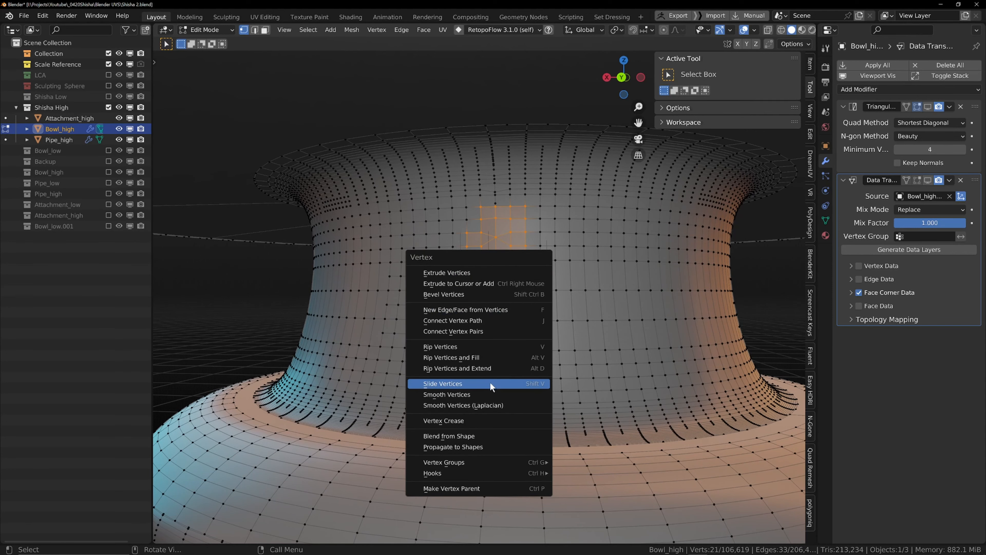
{"action": "left_click", "coordinate": [490, 394]}
Step: Return to Object Mode and shade Bowl_high smooth
{"action": "scroll", "coordinate": [482, 264], "scroll_direction": "up", "scroll_amount": 3}
{"action": "middle_click_drag", "start_coordinate": [482, 263], "coordinate": [611, 222]}
{"action": "key", "text": "Tab"}
{"action": "scroll", "coordinate": [475, 255], "scroll_direction": "down", "scroll_amount": 1}
{"action": "right_click", "coordinate": [499, 243]}
{"action": "left_click", "coordinate": [500, 244]}
{"action": "scroll", "coordinate": [500, 244], "scroll_direction": "down", "scroll_amount": 1}
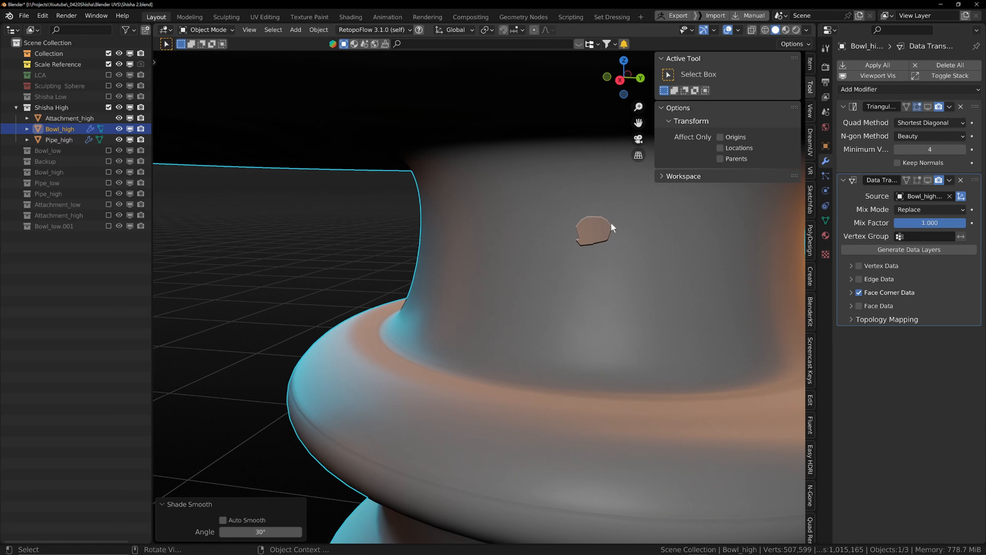
Step: Select the remaining dented vertex on the stem and push it outward with Shrink/Fatten
{"action": "left_click_drag", "start_coordinate": [569, 197], "coordinate": [595, 238]}
{"action": "key", "text": "Tab"}
{"action": "left_click_drag", "start_coordinate": [580, 201], "coordinate": [602, 258]}
{"action": "left_click", "coordinate": [594, 220]}
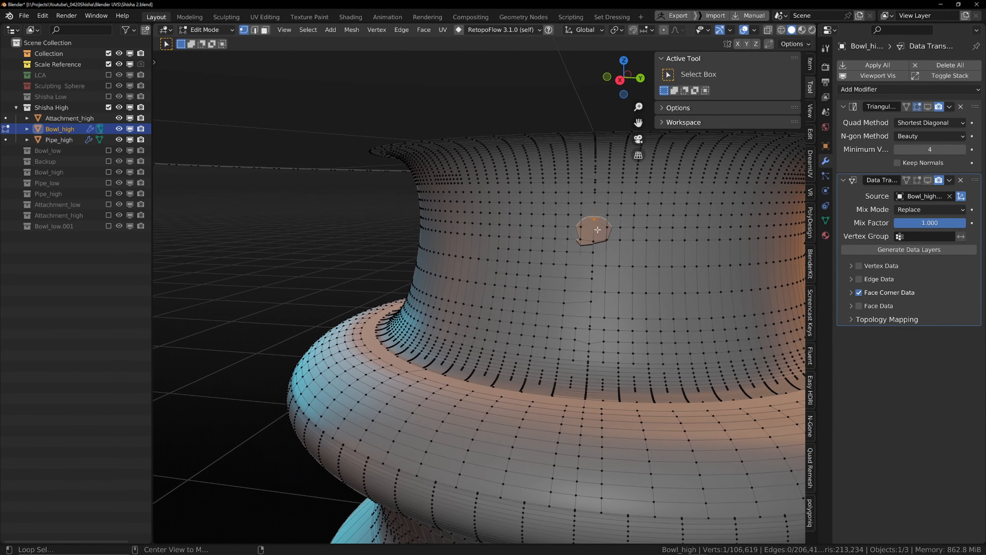
{"action": "key", "text": "alt+s"}
{"action": "left_click", "coordinate": [597, 229]}
{"action": "key", "text": "2"}
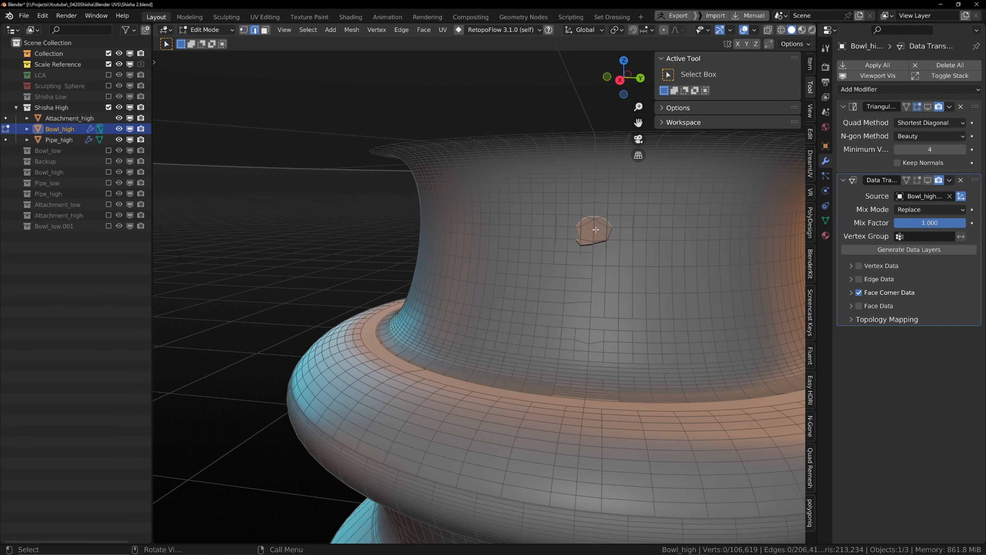
Step: Select the dented vertices on the stem's side and push them outward with Shrink/Fatten
{"action": "key", "text": "Tab"}
{"action": "middle_click_drag", "start_coordinate": [569, 245], "coordinate": [561, 217]}
{"action": "key", "text": "Tab"}
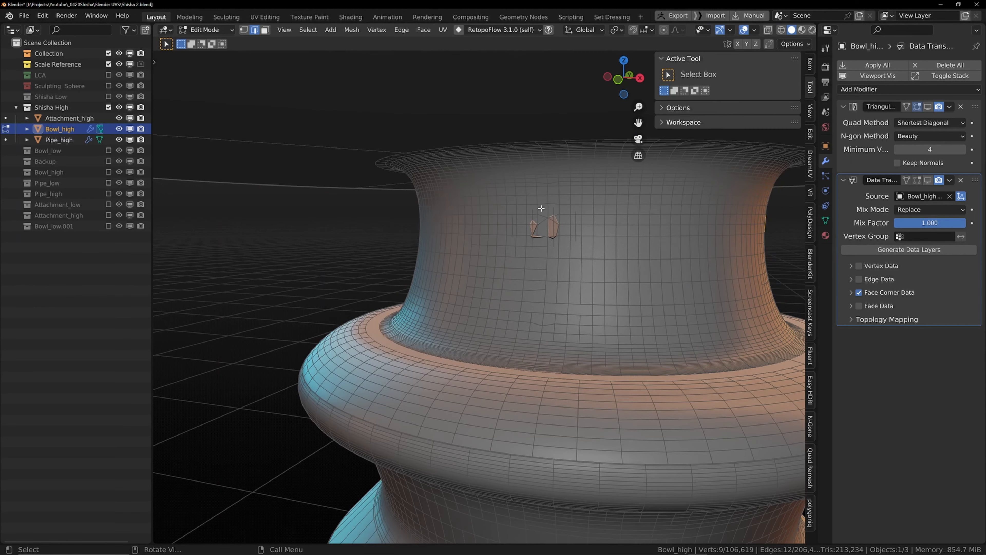
{"action": "left_click_drag", "start_coordinate": [542, 209], "coordinate": [566, 251]}
{"action": "middle_click_drag", "start_coordinate": [564, 246], "coordinate": [558, 262]}
{"action": "key", "text": "alt+s"}
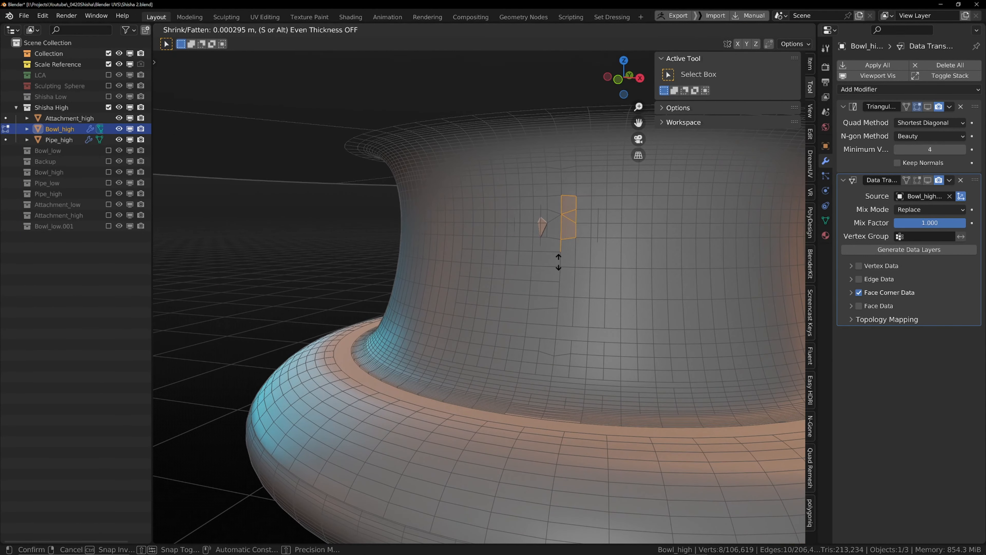
{"action": "left_click", "coordinate": [558, 262]}
Step: Shrink/Fatten another small group of stem vertices outward by 0.0004 m and leave Edit Mode
{"action": "left_click_drag", "start_coordinate": [522, 193], "coordinate": [550, 245]}
{"action": "key", "text": "alt+s"}
{"action": "left_click", "coordinate": [550, 244]}
{"action": "right_click", "coordinate": [555, 248]}
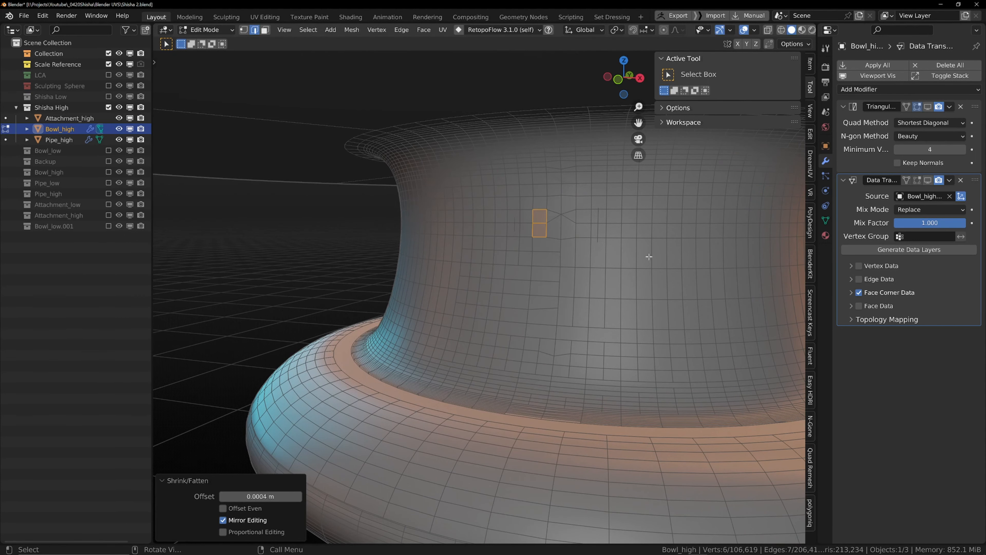
{"action": "key", "text": "Tab"}
{"action": "mouse_move", "coordinate": [588, 279]}
{"action": "middle_mouse_down"}
{"action": "mouse_move", "coordinate": [613, 244]}
{"action": "mouse_move", "coordinate": [597, 264]}
{"action": "middle_mouse_up"}
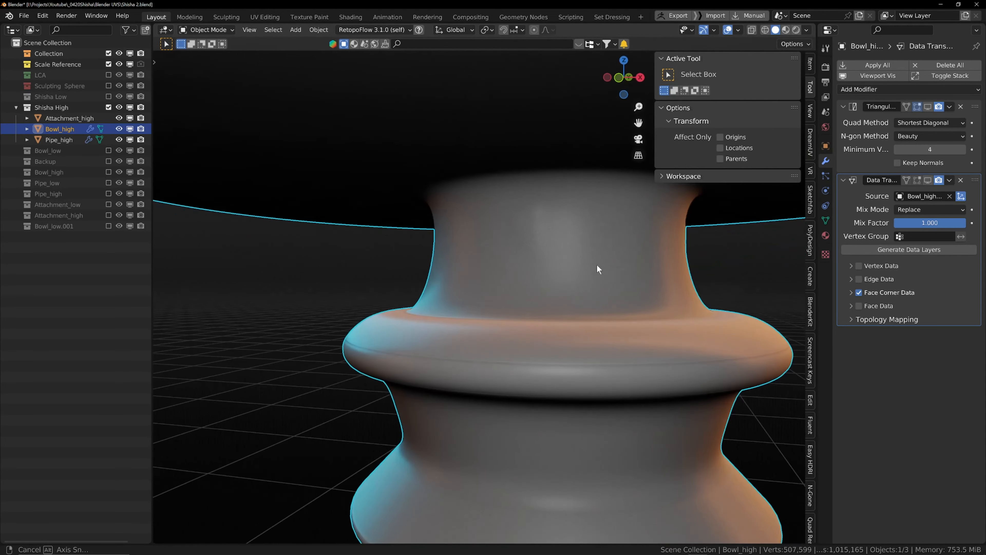
Step: Box-select the repaired area on the stem, smooth its vertices with factor 0.5, and return to Object Mode
{"action": "key", "text": "Tab"}
{"action": "left_click_drag", "start_coordinate": [501, 198], "coordinate": [554, 259]}
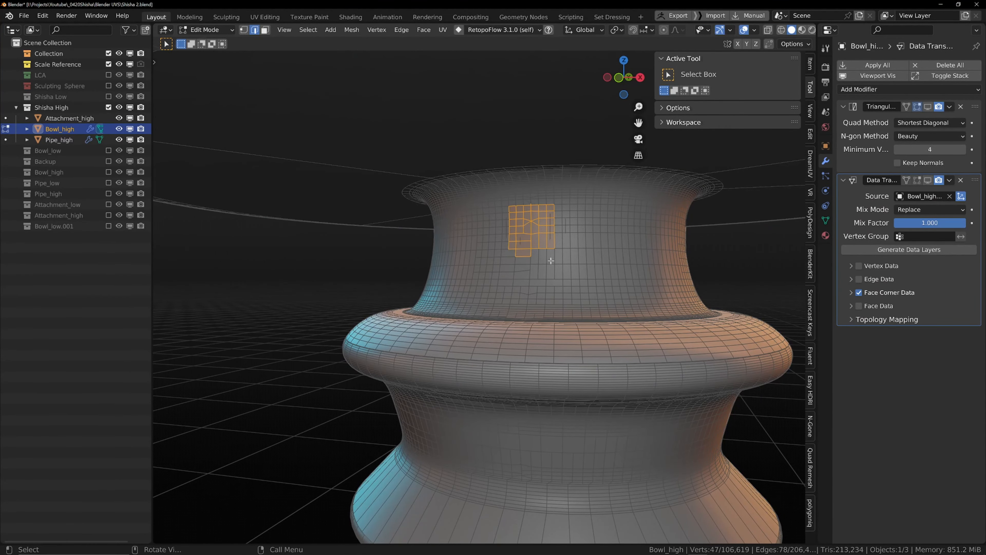
{"action": "right_click", "coordinate": [549, 262]}
{"action": "left_click", "coordinate": [550, 262]}
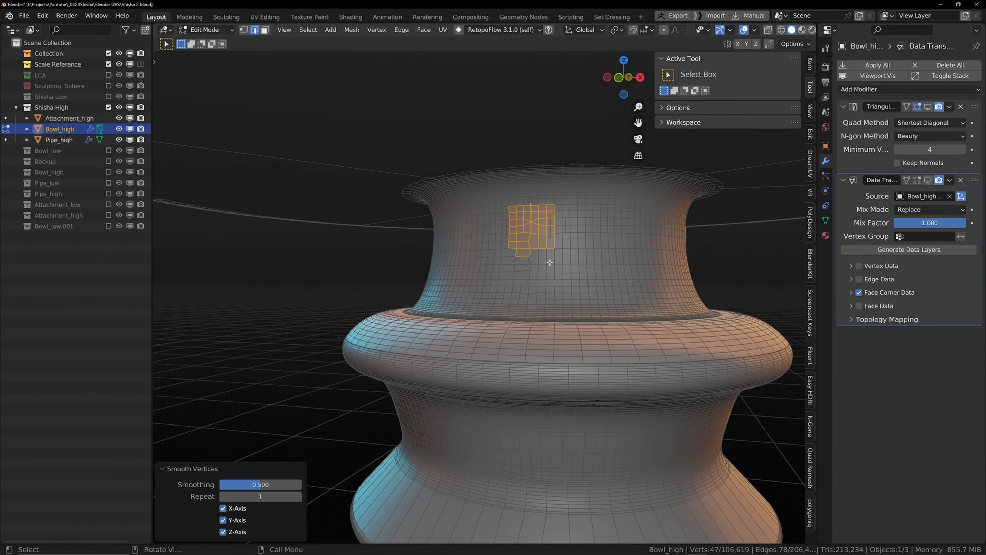
{"action": "key", "text": "Tab"}
{"action": "scroll", "coordinate": [559, 249], "scroll_direction": "down", "scroll_amount": 3}
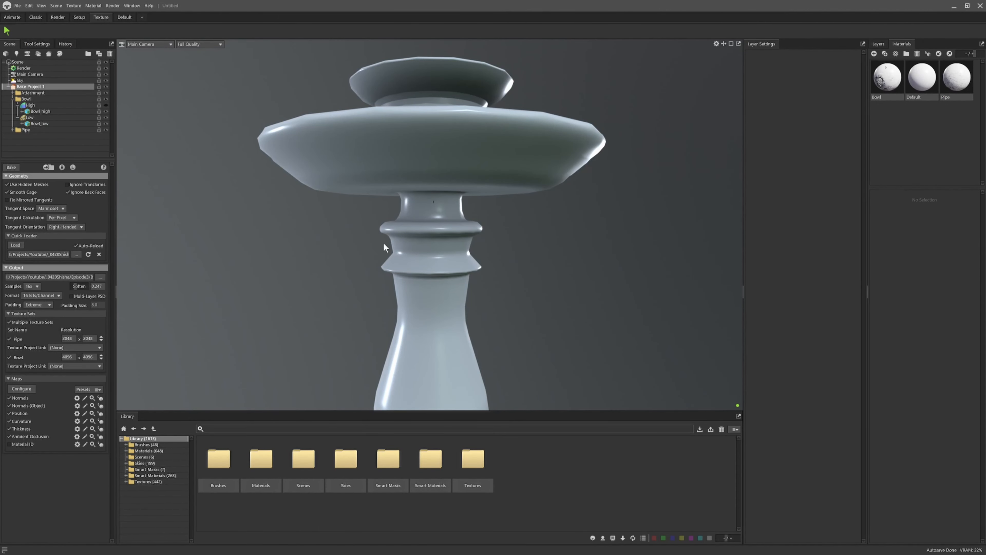
Step: Switch to Marmoset Toolbag, inspect the reloaded stem, and select Bake Project 1
{"action": "left_click", "coordinate": [498, 291]}
{"action": "scroll", "coordinate": [472, 258], "scroll_direction": "down", "scroll_amount": 3}
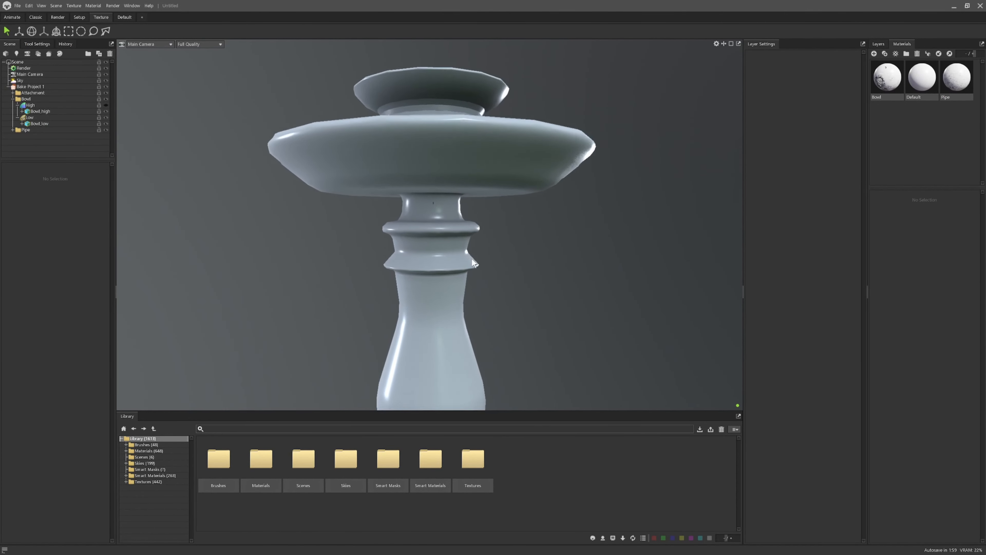
{"action": "left_click", "coordinate": [43, 86]}
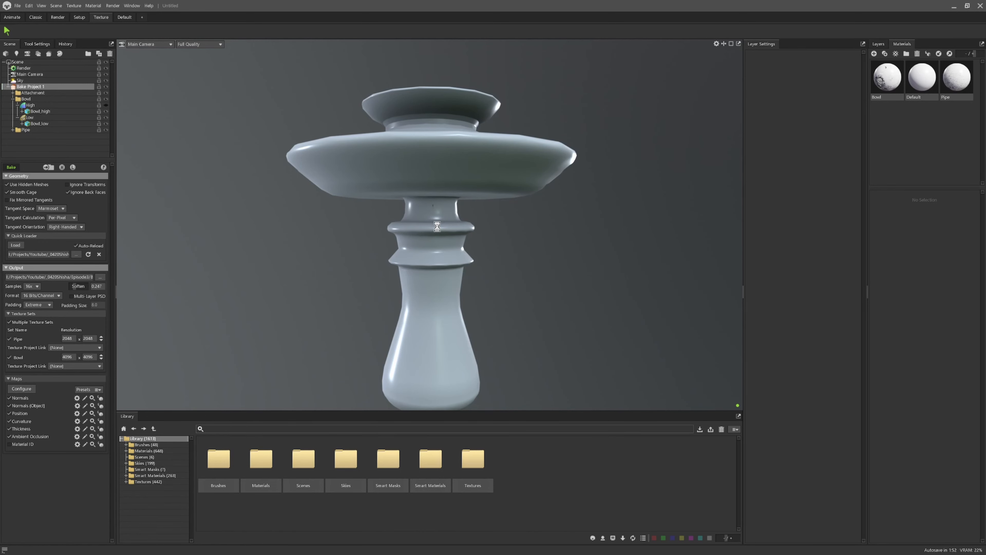
Step: Orbit and zoom around the repaired stem to examine its surface for remaining dents
{"action": "scroll", "coordinate": [437, 218], "scroll_direction": "up", "scroll_amount": 6}
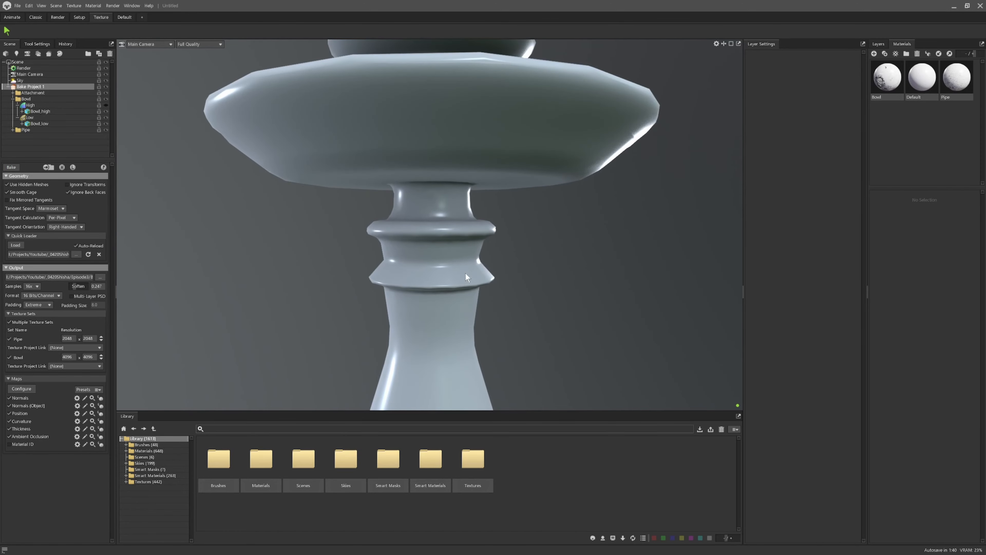
{"action": "left_click_drag", "start_coordinate": [558, 284], "coordinate": [413, 260]}
{"action": "scroll", "coordinate": [597, 287], "scroll_direction": "up", "scroll_amount": 3}
{"action": "left_click_drag", "start_coordinate": [597, 248], "coordinate": [475, 259], "text": "shift"}
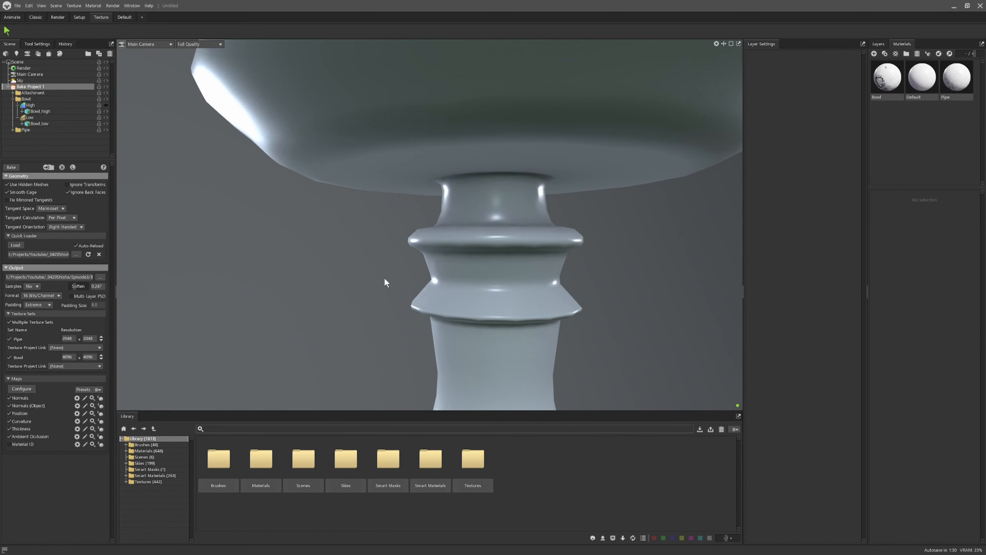
{"action": "mouse_move", "coordinate": [385, 280]}
{"action": "left_mouse_down"}
{"action": "mouse_move", "coordinate": [456, 273]}
{"action": "mouse_move", "coordinate": [412, 277]}
{"action": "mouse_move", "coordinate": [438, 279]}
{"action": "left_mouse_up"}
{"action": "scroll", "coordinate": [437, 279], "scroll_direction": "up", "scroll_amount": 5}
{"action": "left_click_drag", "start_coordinate": [550, 248], "coordinate": [397, 257]}
{"action": "left_click_drag", "start_coordinate": [243, 242], "coordinate": [296, 252], "text": "shift"}
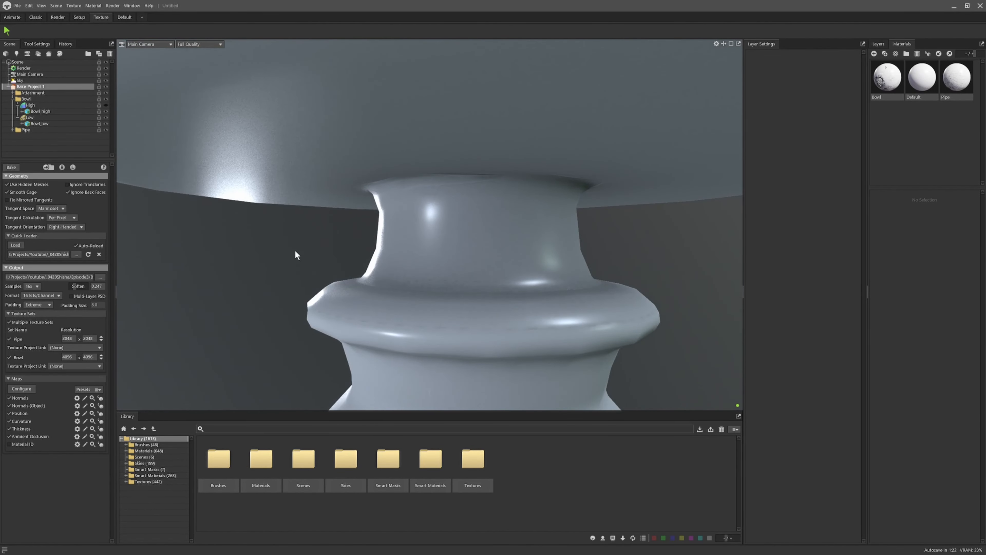
{"action": "mouse_move", "coordinate": [360, 236]}
{"action": "left_mouse_down", "text": "shift"}
{"action": "mouse_move", "coordinate": [372, 241]}
{"action": "mouse_move", "coordinate": [338, 244]}
{"action": "mouse_move", "coordinate": [391, 252]}
{"action": "mouse_move", "coordinate": [364, 253]}
{"action": "left_mouse_up", "text": "shift"}
{"action": "scroll", "coordinate": [387, 265], "scroll_direction": "down", "scroll_amount": 2}
{"action": "scroll", "coordinate": [403, 300], "scroll_direction": "down", "scroll_amount": 5}
{"action": "middle_click_drag", "start_coordinate": [403, 301], "coordinate": [399, 231]}
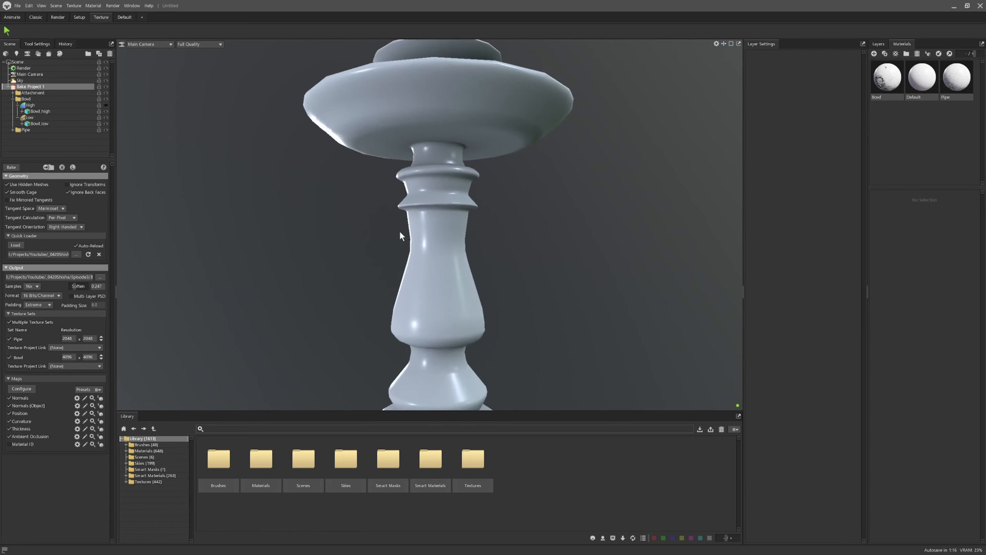
Step: Examine the whole hookah and the hose pipe closely, and expand the Pipe bake group in the scene tree
{"action": "scroll", "coordinate": [424, 284], "scroll_direction": "down", "scroll_amount": 4}
{"action": "middle_click_drag", "start_coordinate": [423, 284], "coordinate": [464, 254]}
{"action": "left_click_drag", "start_coordinate": [465, 255], "coordinate": [448, 326]}
{"action": "middle_click_drag", "start_coordinate": [448, 326], "coordinate": [479, 231]}
{"action": "left_click_drag", "start_coordinate": [437, 312], "coordinate": [519, 332]}
{"action": "scroll", "coordinate": [520, 332], "scroll_direction": "down", "scroll_amount": 4}
{"action": "middle_click_drag", "start_coordinate": [520, 332], "coordinate": [523, 361]}
{"action": "left_click_drag", "start_coordinate": [523, 362], "coordinate": [570, 267]}
{"action": "scroll", "coordinate": [435, 307], "scroll_direction": "up", "scroll_amount": 4}
{"action": "scroll", "coordinate": [408, 278], "scroll_direction": "down", "scroll_amount": 2}
{"action": "scroll", "coordinate": [417, 335], "scroll_direction": "up", "scroll_amount": 8}
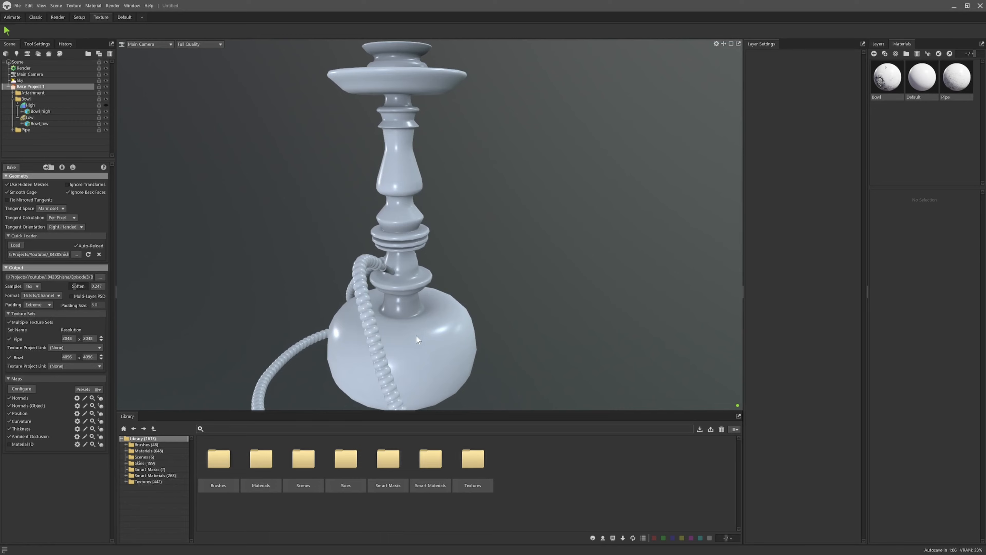
{"action": "middle_click_drag", "start_coordinate": [368, 348], "coordinate": [453, 266]}
{"action": "left_click_drag", "start_coordinate": [453, 265], "coordinate": [452, 327]}
{"action": "scroll", "coordinate": [452, 326], "scroll_direction": "up", "scroll_amount": 10}
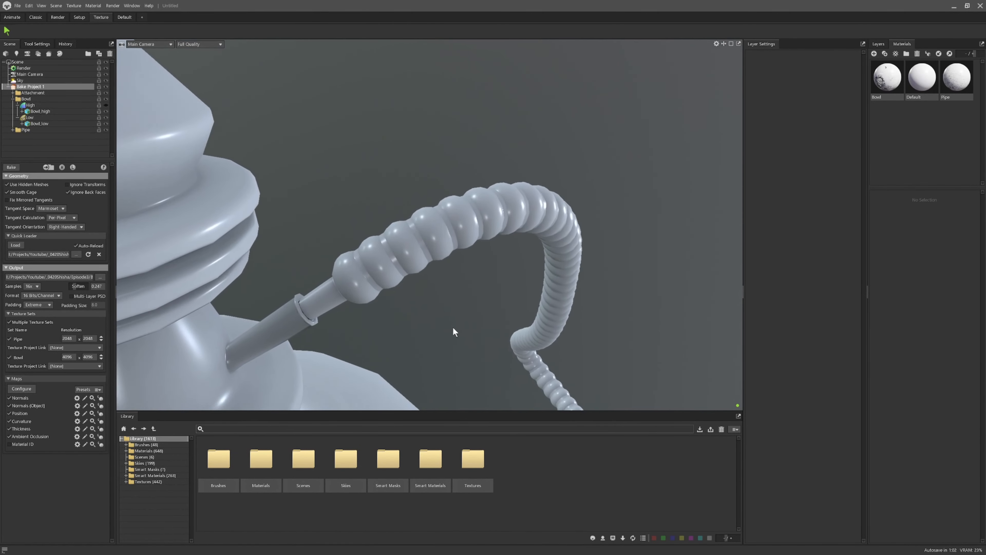
{"action": "scroll", "coordinate": [447, 333], "scroll_direction": "down", "scroll_amount": 2}
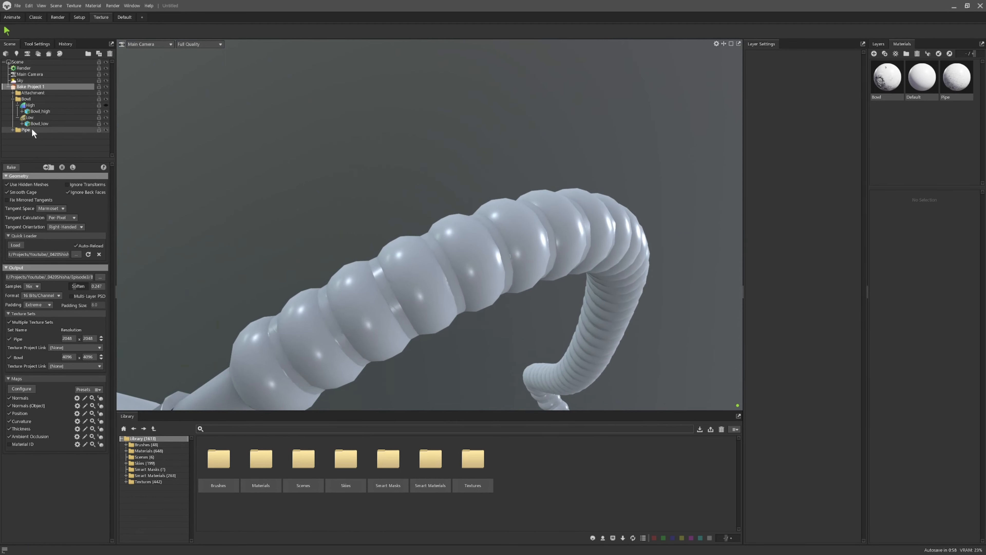
{"action": "left_click", "coordinate": [13, 130]}
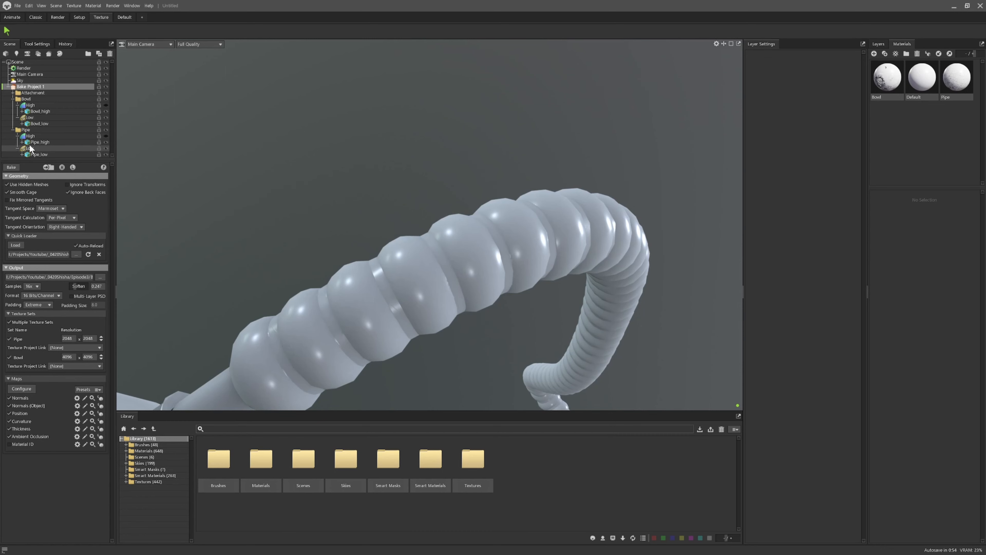
Step: Select the Pipe material and add a new Texture Project to the scene
{"action": "left_click", "coordinate": [947, 88]}
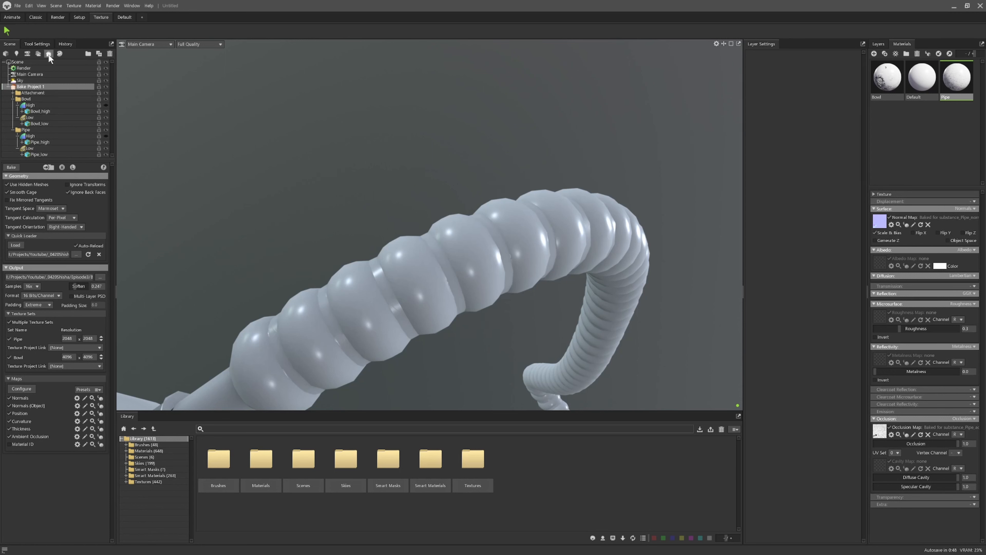
{"action": "left_click", "coordinate": [60, 54]}
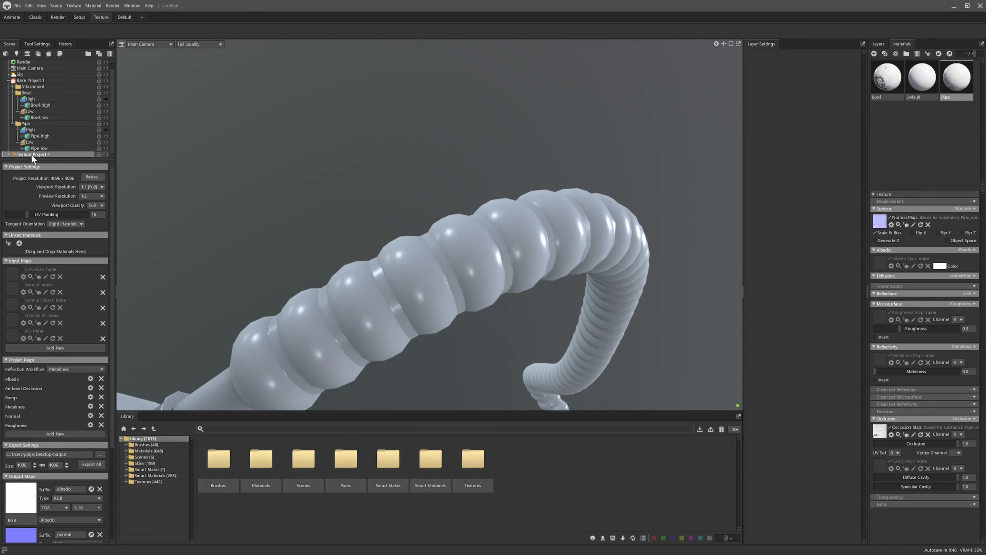